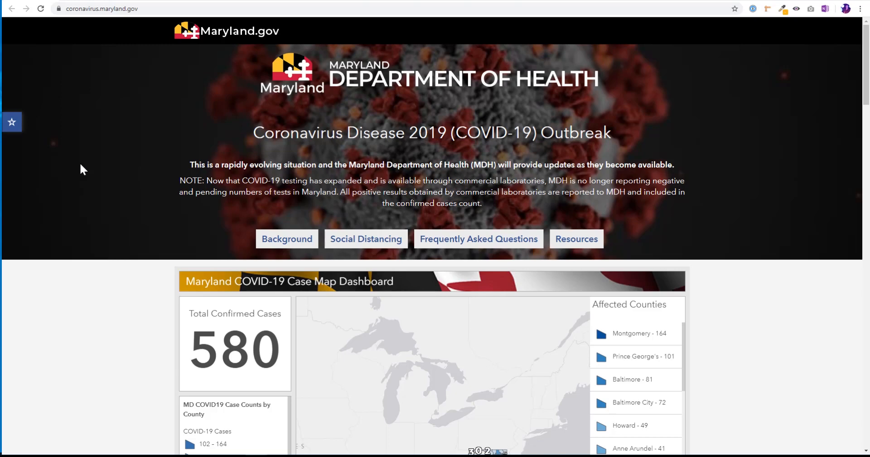
- Look over the Maryland Department of Health coronavirus site and the City of Fairfield hub's case map, symptoms and local resources
{"action": "scroll", "coordinate": [92, 222], "scroll_direction": "down", "scroll_amount": 3}
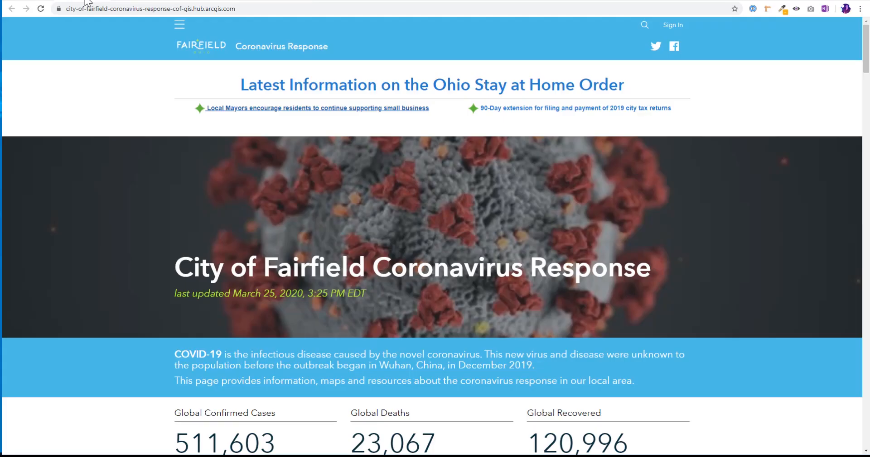
{"action": "scroll", "coordinate": [90, 248], "scroll_direction": "down", "scroll_amount": 6}
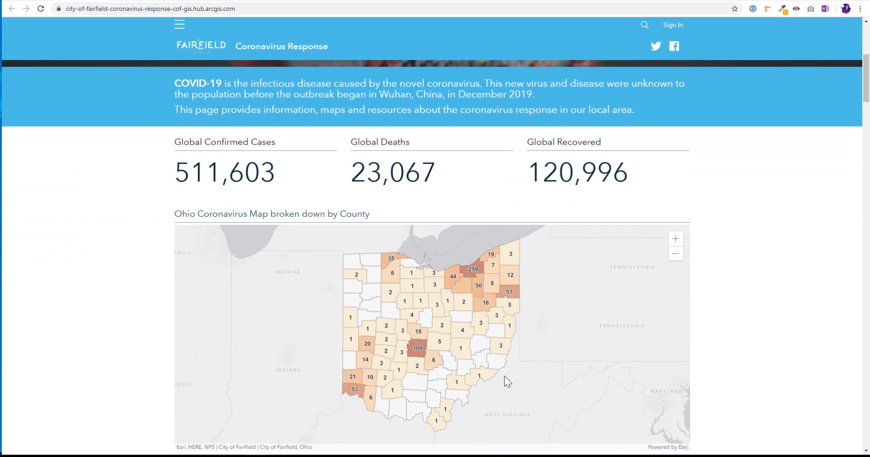
{"action": "scroll", "coordinate": [148, 223], "scroll_direction": "down", "scroll_amount": 14}
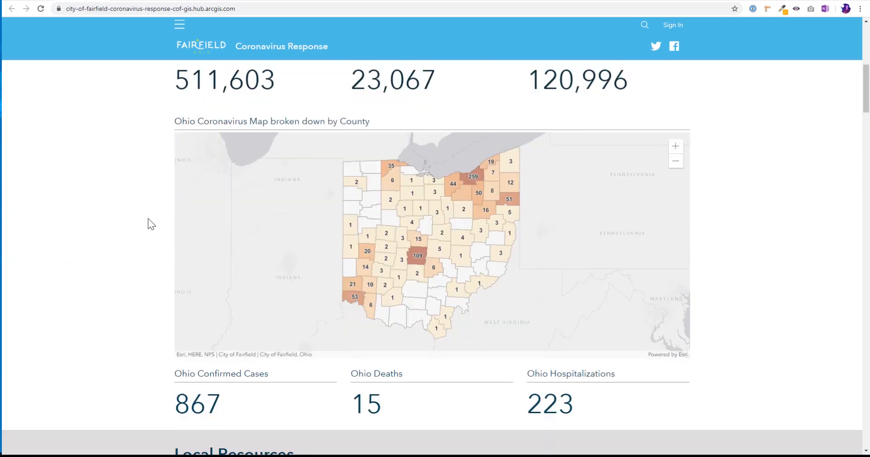
{"action": "scroll", "coordinate": [145, 239], "scroll_direction": "down", "scroll_amount": 3}
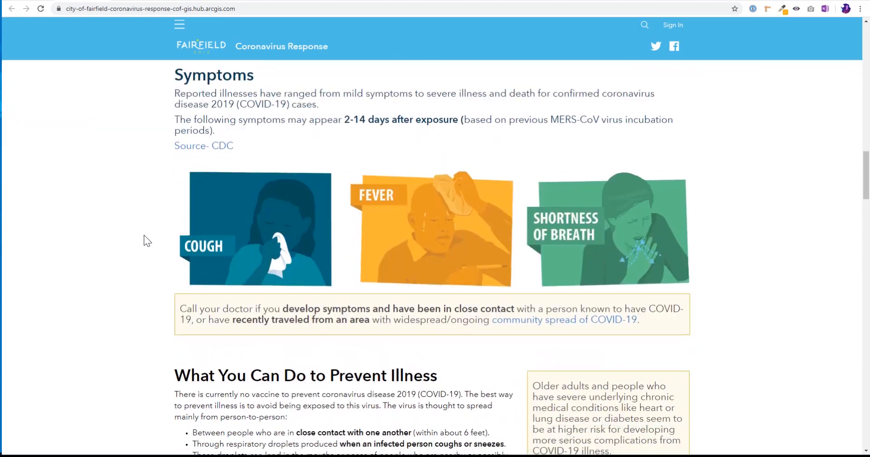
{"action": "scroll", "coordinate": [146, 238], "scroll_direction": "up", "scroll_amount": 8}
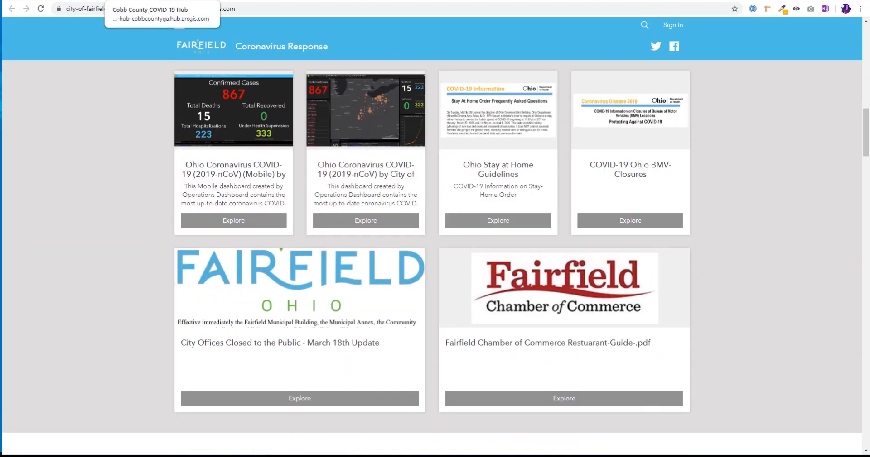
- Open the Cobb County COVID-19 Hub and look through its case figures, emergency declaration video and resource cards
{"action": "left_click", "coordinate": [136, 1]}
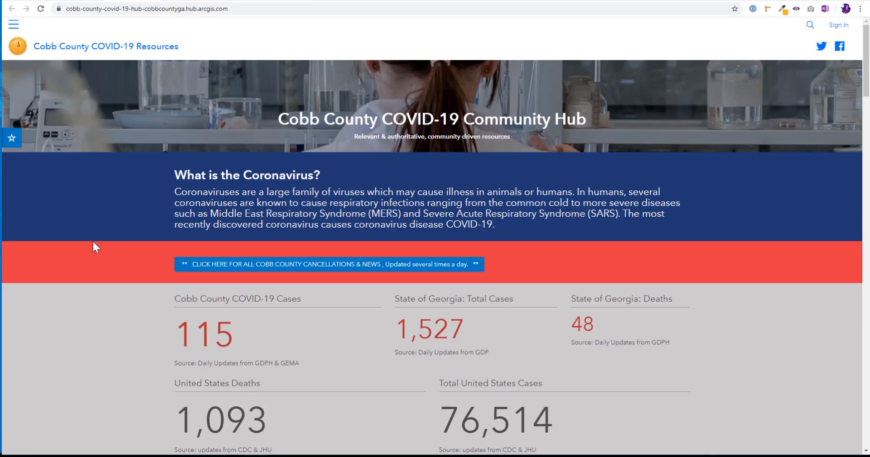
{"action": "scroll", "coordinate": [106, 269], "scroll_direction": "down", "scroll_amount": 10}
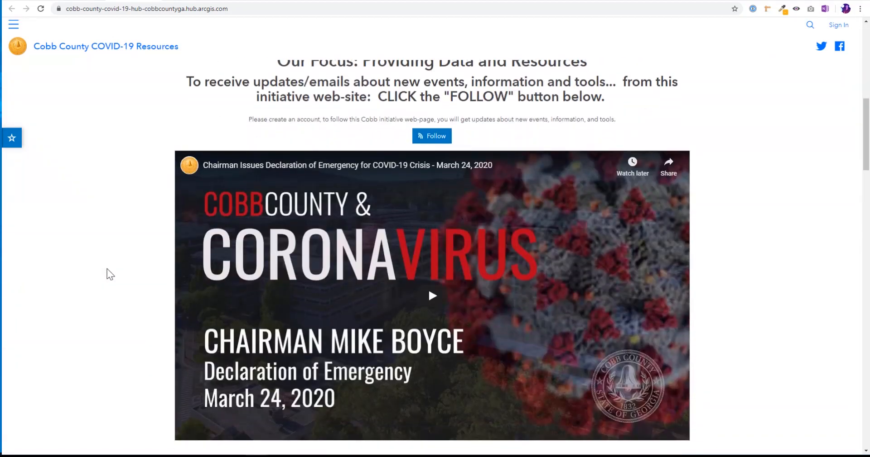
{"action": "scroll", "coordinate": [107, 269], "scroll_direction": "down", "scroll_amount": 10}
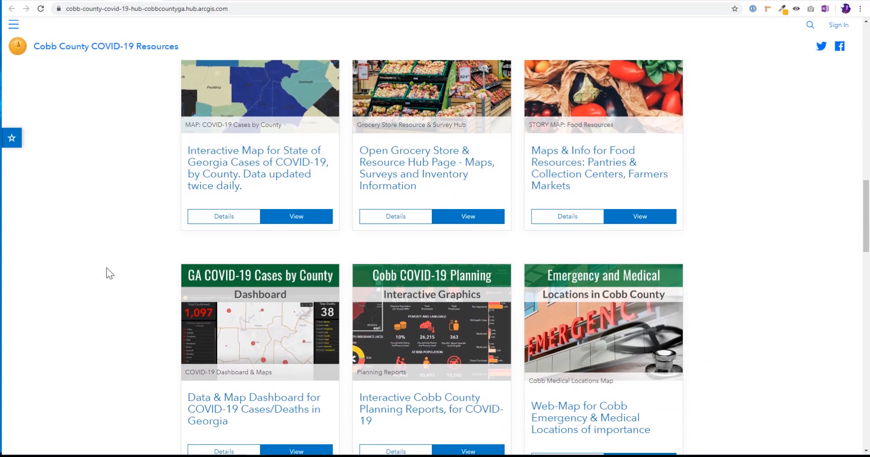
{"action": "scroll", "coordinate": [107, 267], "scroll_direction": "down", "scroll_amount": 3}
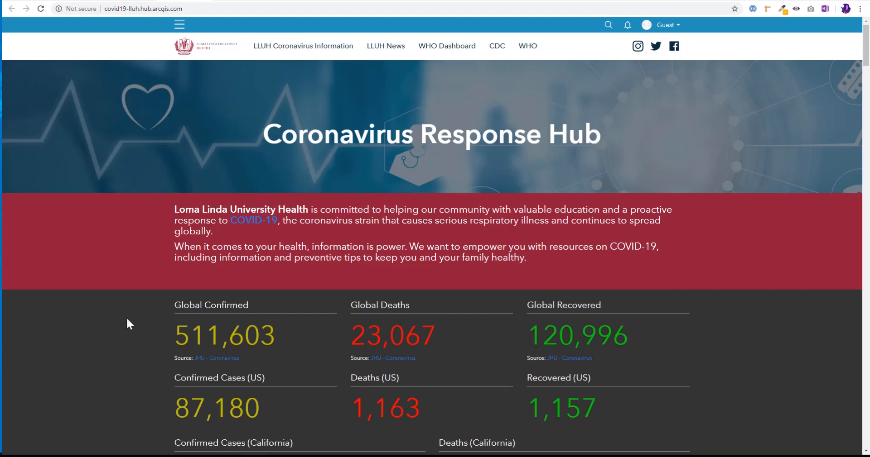
- Examine the case statistics, county chart and California case map on the Loma Linda University Health Coronavirus Response Hub
{"action": "scroll", "coordinate": [126, 319], "scroll_direction": "down", "scroll_amount": 4}
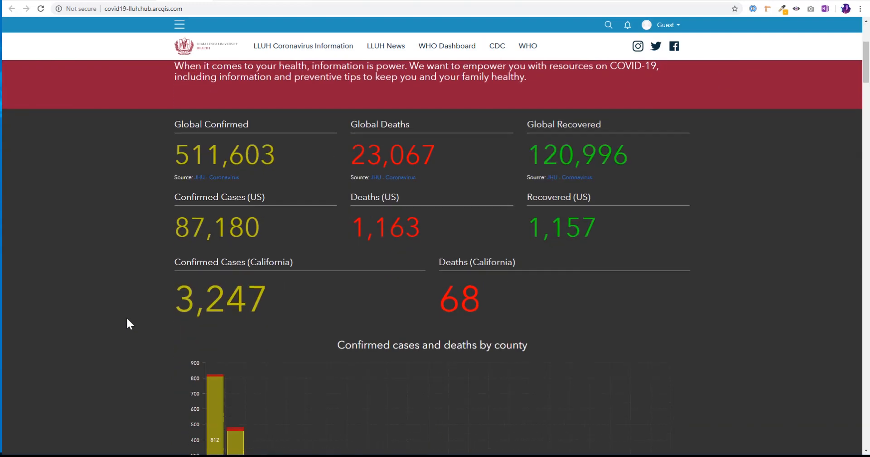
{"action": "scroll", "coordinate": [127, 320], "scroll_direction": "down", "scroll_amount": 5}
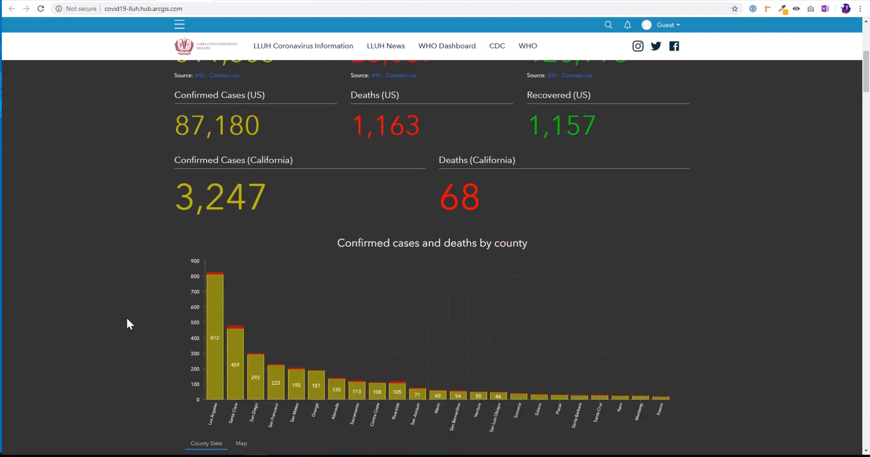
{"action": "scroll", "coordinate": [127, 320], "scroll_direction": "down", "scroll_amount": 2}
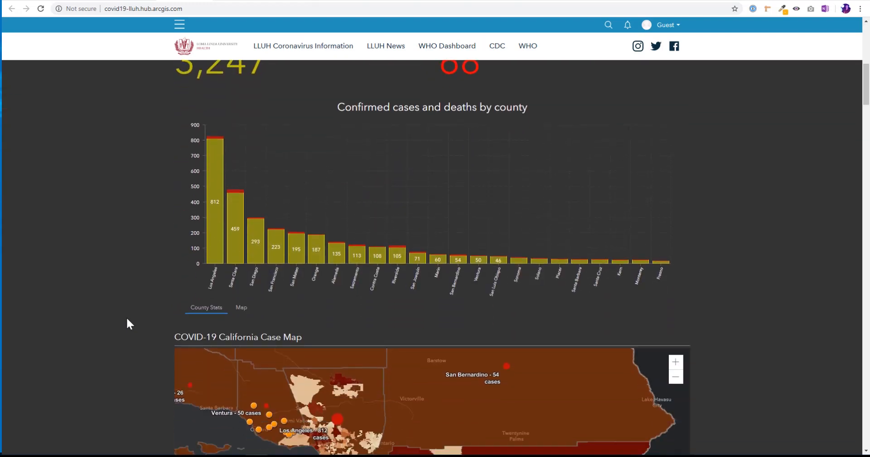
- Switch to the Esri Coronavirus Response Hub Template and review its introduction, case counts, Local Resources and Symptoms sections
{"action": "left_click", "coordinate": [227, 1]}
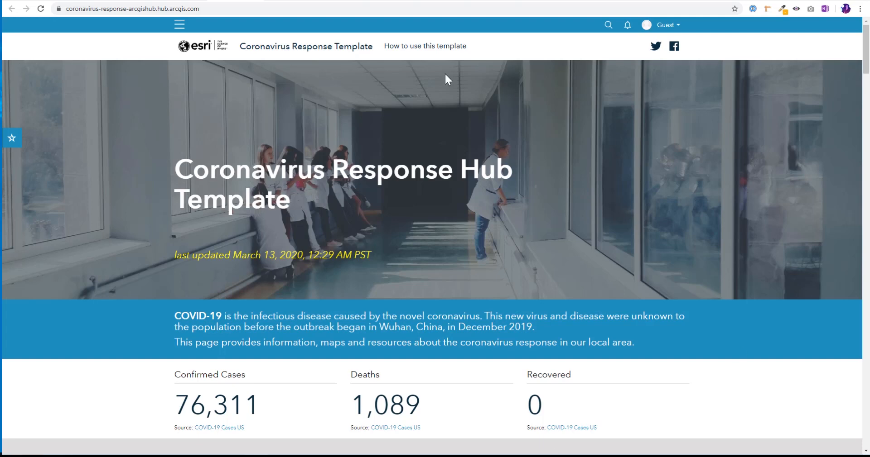
{"action": "scroll", "coordinate": [307, 318], "scroll_direction": "down", "scroll_amount": 1}
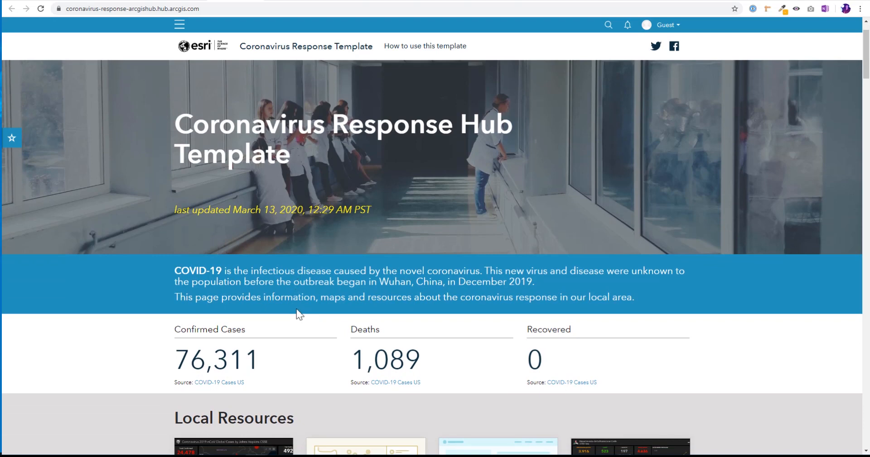
{"action": "scroll", "coordinate": [296, 309], "scroll_direction": "down", "scroll_amount": 1}
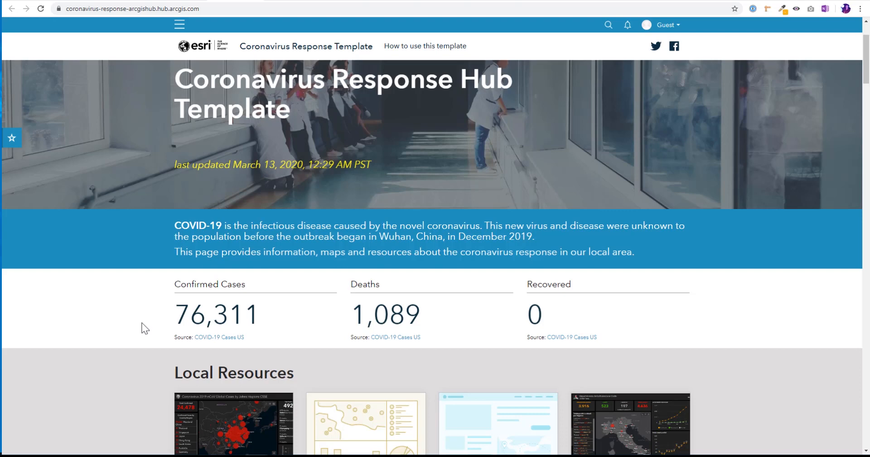
{"action": "scroll", "coordinate": [142, 321], "scroll_direction": "down", "scroll_amount": 4}
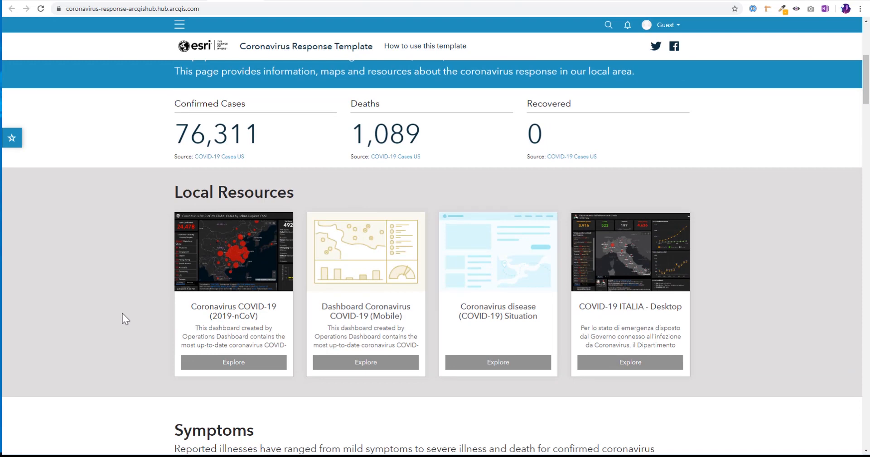
{"action": "scroll", "coordinate": [122, 314], "scroll_direction": "down", "scroll_amount": 3}
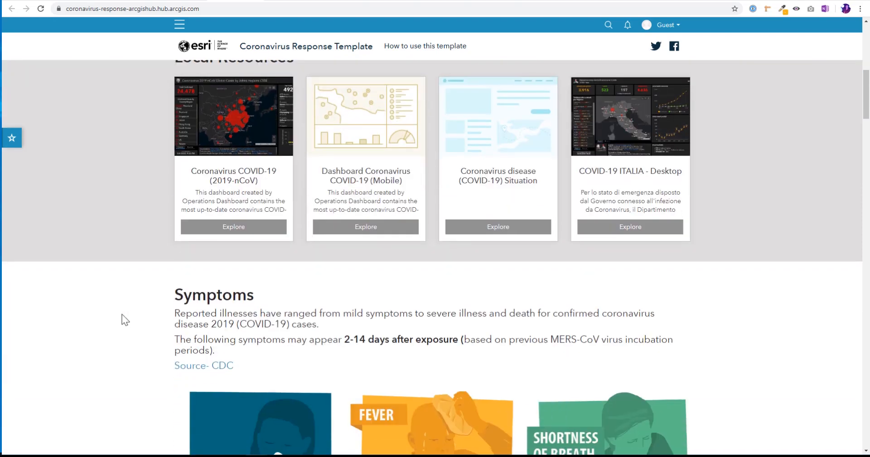
{"action": "scroll", "coordinate": [120, 316], "scroll_direction": "down", "scroll_amount": 6}
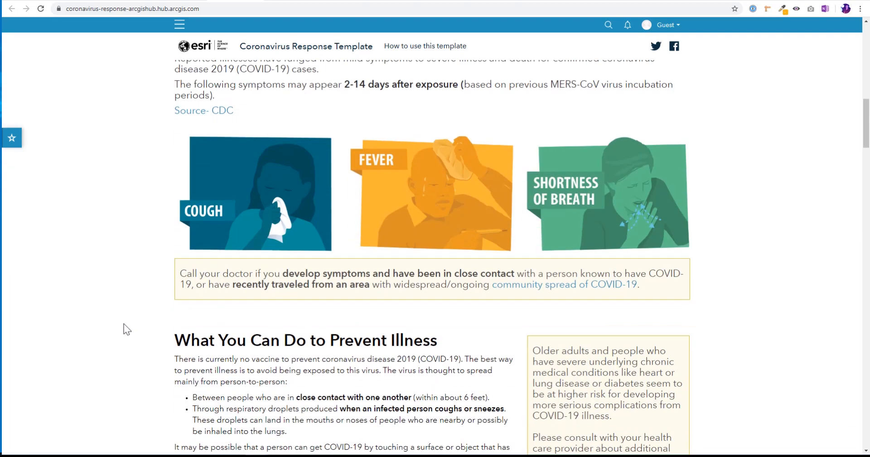
{"action": "scroll", "coordinate": [124, 324], "scroll_direction": "up", "scroll_amount": 2}
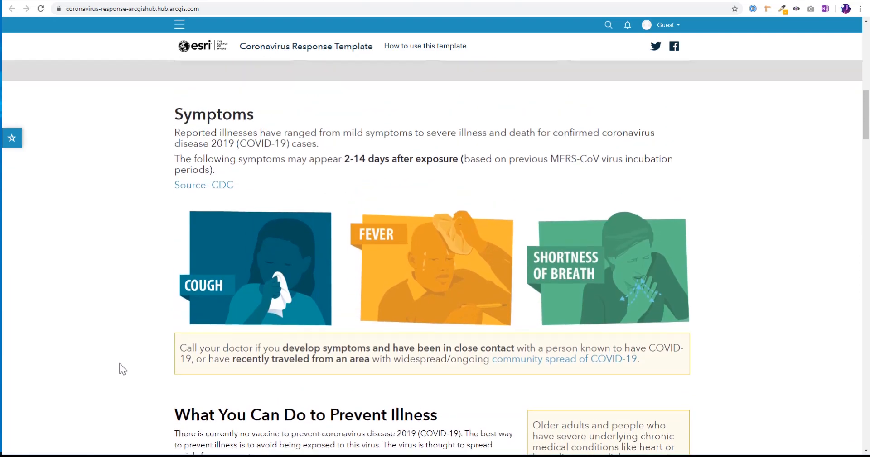
- Review the template's illness prevention guidance, protective steps and the What to do if you are sick section
{"action": "scroll", "coordinate": [119, 365], "scroll_direction": "down", "scroll_amount": 4}
{"action": "scroll", "coordinate": [120, 363], "scroll_direction": "down", "scroll_amount": 4}
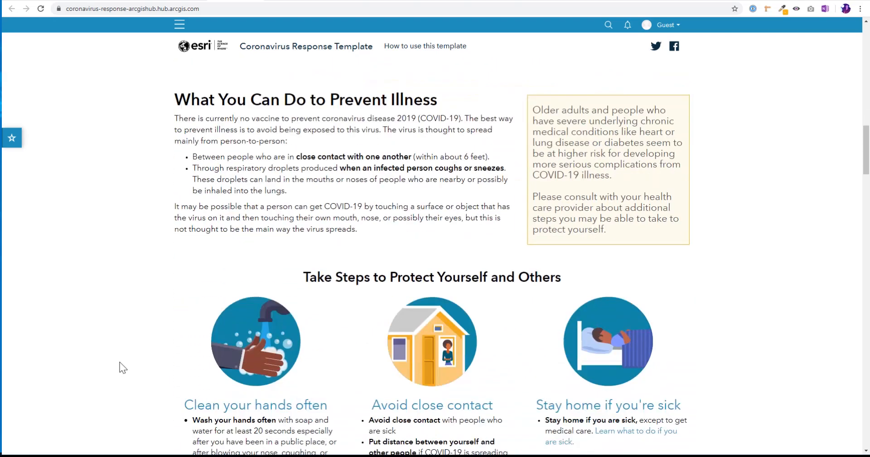
{"action": "scroll", "coordinate": [119, 359], "scroll_direction": "down", "scroll_amount": 2}
{"action": "scroll", "coordinate": [119, 361], "scroll_direction": "down", "scroll_amount": 2}
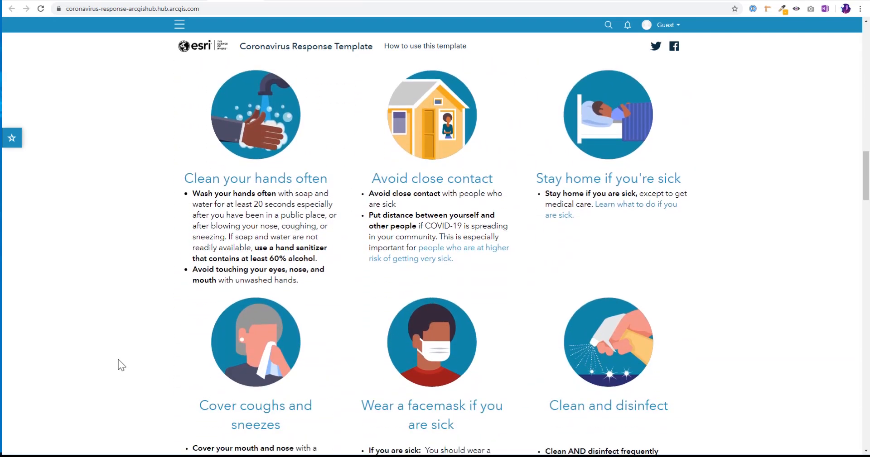
{"action": "scroll", "coordinate": [118, 365], "scroll_direction": "down", "scroll_amount": 8}
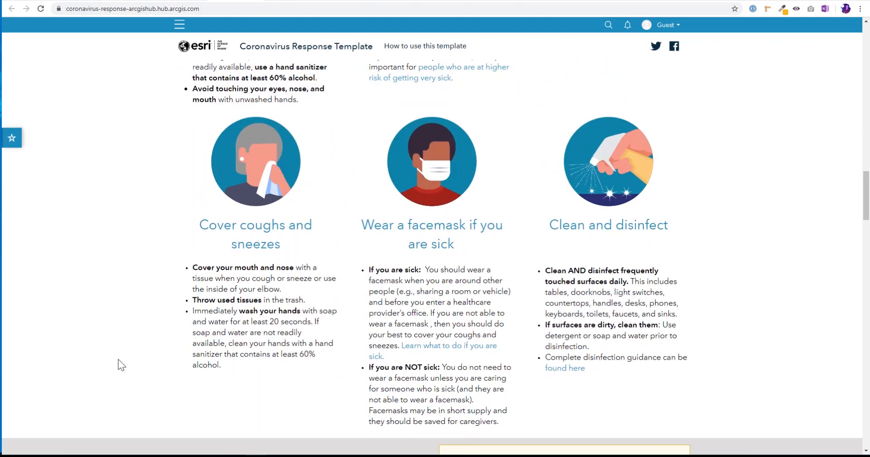
{"action": "scroll", "coordinate": [119, 360], "scroll_direction": "down", "scroll_amount": 3}
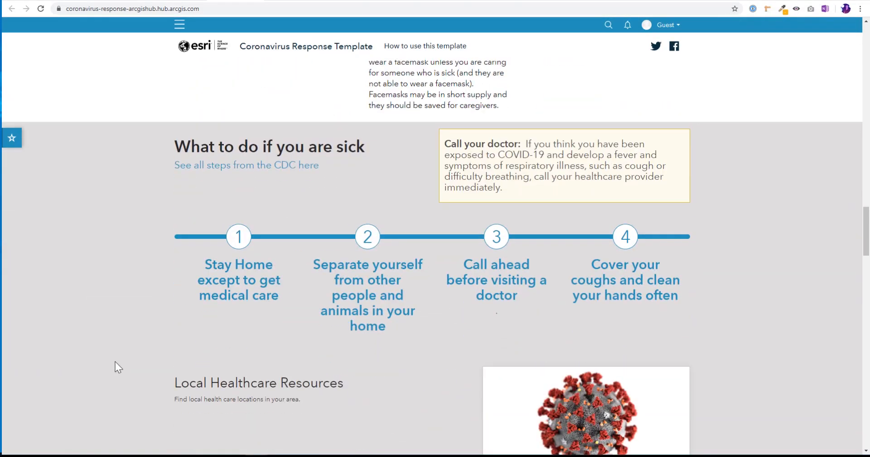
- Examine the template's sections from Local Healthcare Resources through Local Updates and Additional Coronavirus Resources to Coronavirus Data and Apps
{"action": "scroll", "coordinate": [115, 362], "scroll_direction": "down", "scroll_amount": 4}
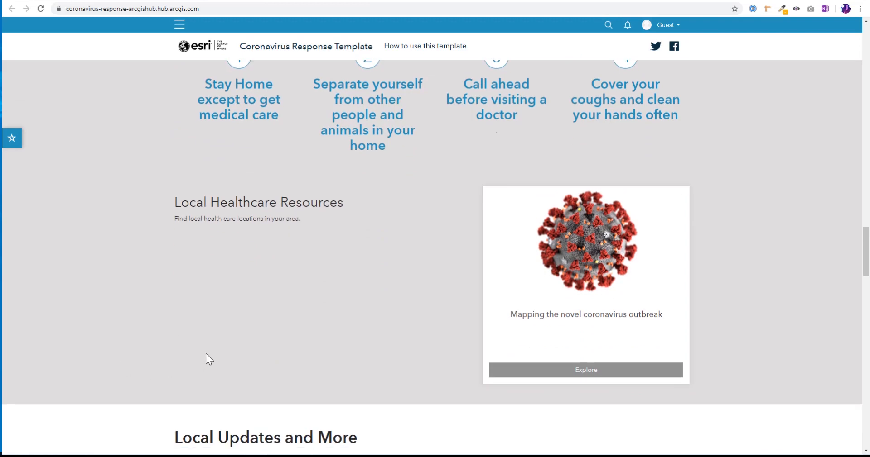
{"action": "scroll", "coordinate": [202, 362], "scroll_direction": "down", "scroll_amount": 3}
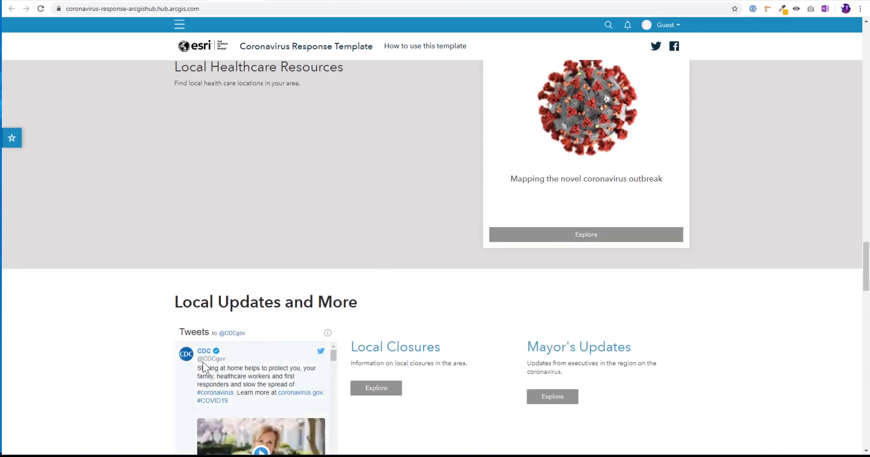
{"action": "scroll", "coordinate": [155, 365], "scroll_direction": "down", "scroll_amount": 3}
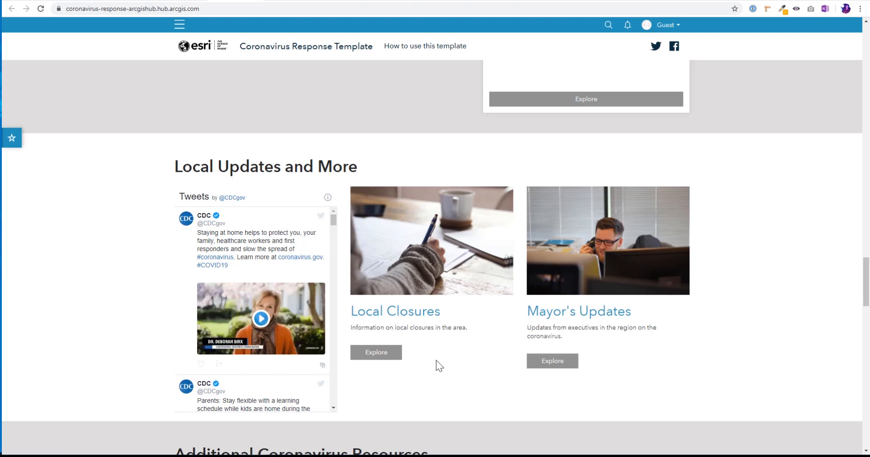
{"action": "scroll", "coordinate": [437, 369], "scroll_direction": "down", "scroll_amount": 4}
{"action": "scroll", "coordinate": [438, 379], "scroll_direction": "down", "scroll_amount": 3}
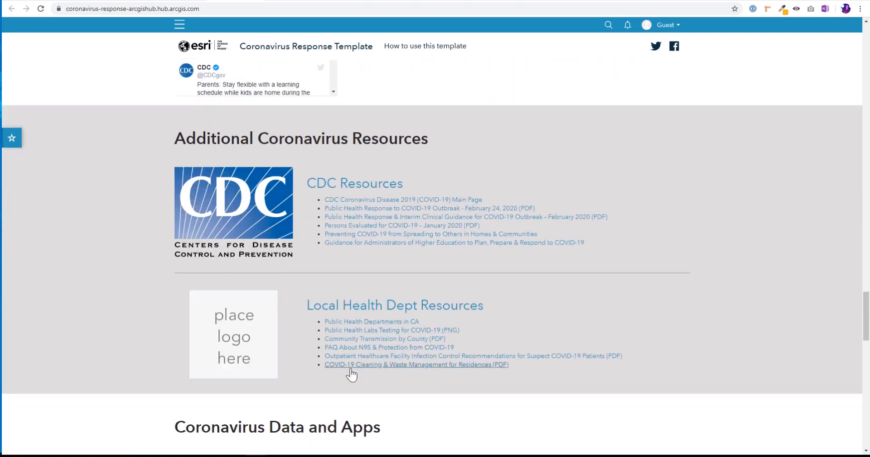
{"action": "scroll", "coordinate": [349, 369], "scroll_direction": "down", "scroll_amount": 2}
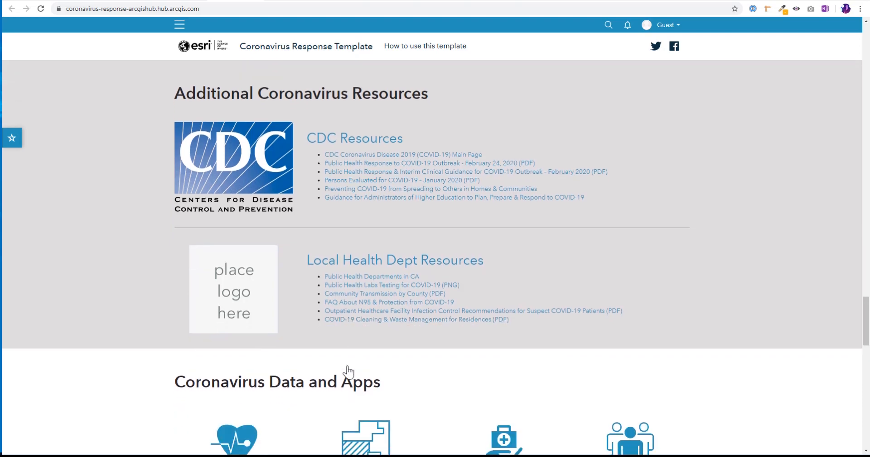
{"action": "scroll", "coordinate": [347, 366], "scroll_direction": "down", "scroll_amount": 3}
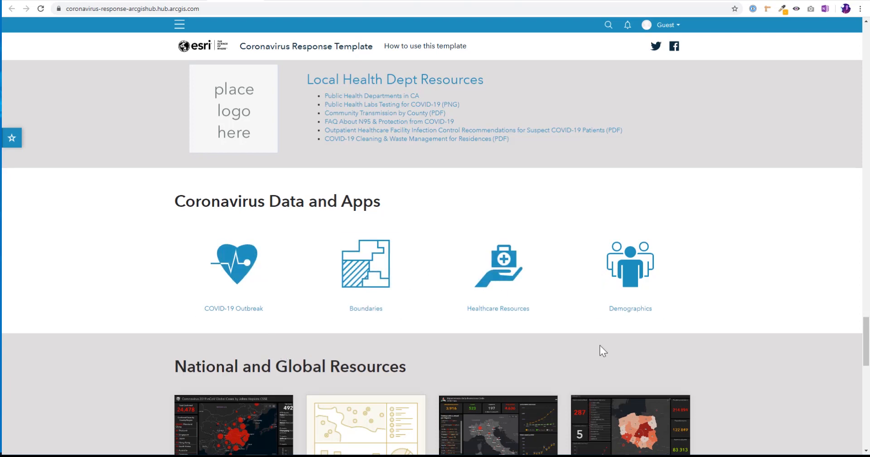
- Review the National and Global Resources and Frequently Asked Questions sections, and return to the start of the template page
{"action": "scroll", "coordinate": [599, 345], "scroll_direction": "down", "scroll_amount": 5}
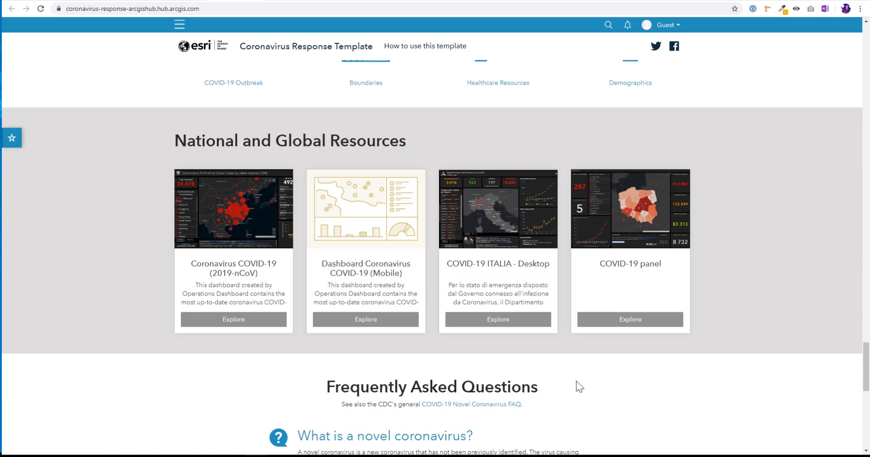
{"action": "scroll", "coordinate": [509, 376], "scroll_direction": "down", "scroll_amount": 4}
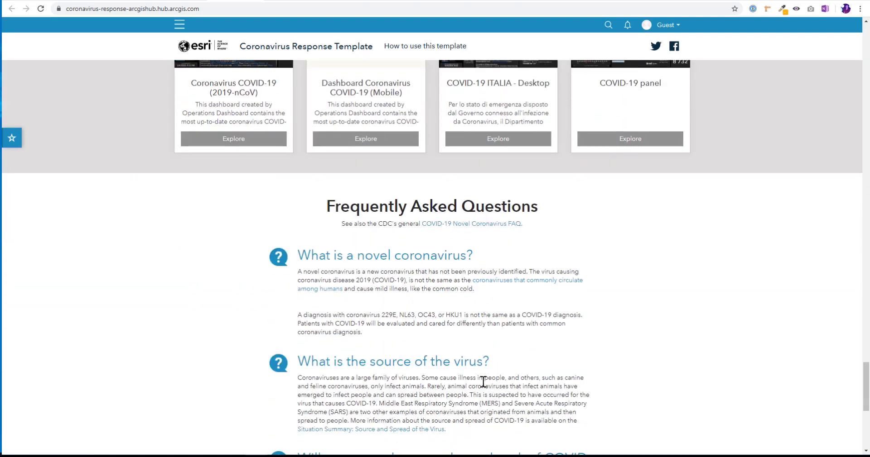
{"action": "scroll", "coordinate": [483, 382], "scroll_direction": "down", "scroll_amount": 3}
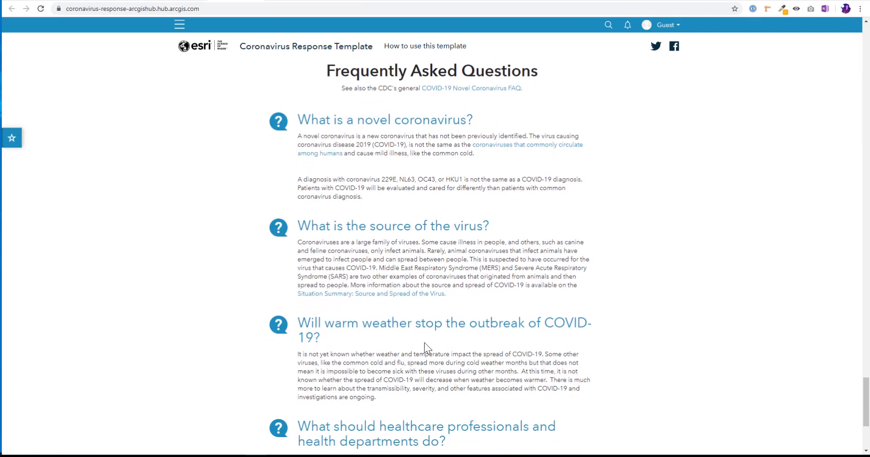
{"action": "scroll", "coordinate": [424, 343], "scroll_direction": "up", "scroll_amount": 16}
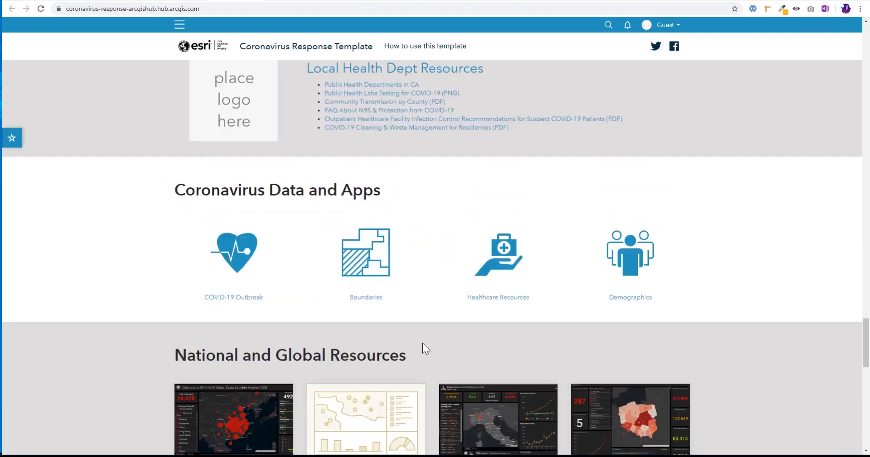
{"action": "scroll", "coordinate": [422, 343], "scroll_direction": "up", "scroll_amount": 20}
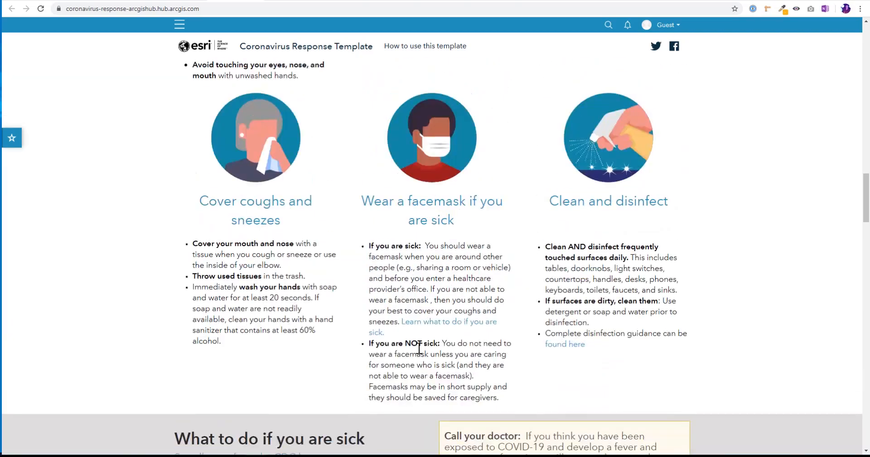
{"action": "scroll", "coordinate": [419, 348], "scroll_direction": "up", "scroll_amount": 9}
{"action": "scroll", "coordinate": [417, 342], "scroll_direction": "up", "scroll_amount": 7}
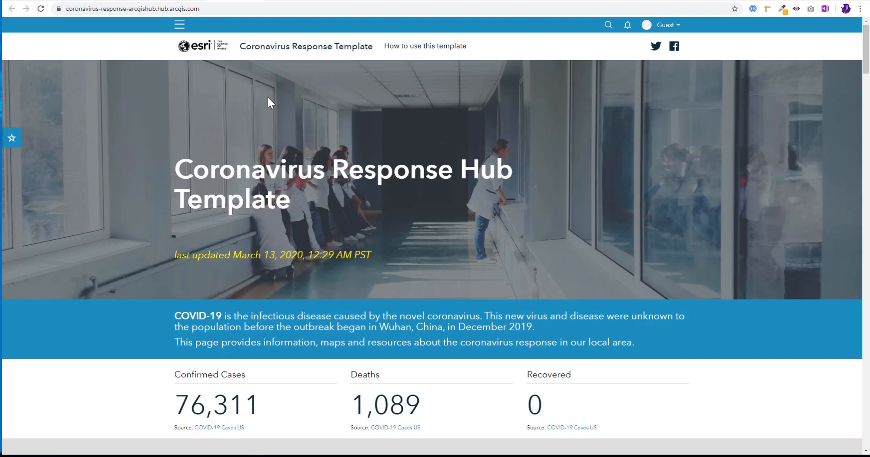
- Switch to Esri's COVID-19 GIS Hub and review the WHO situation dashboard, the five Get started steps and the Applications and dashboards section
{"action": "left_click", "coordinate": [276, 1]}
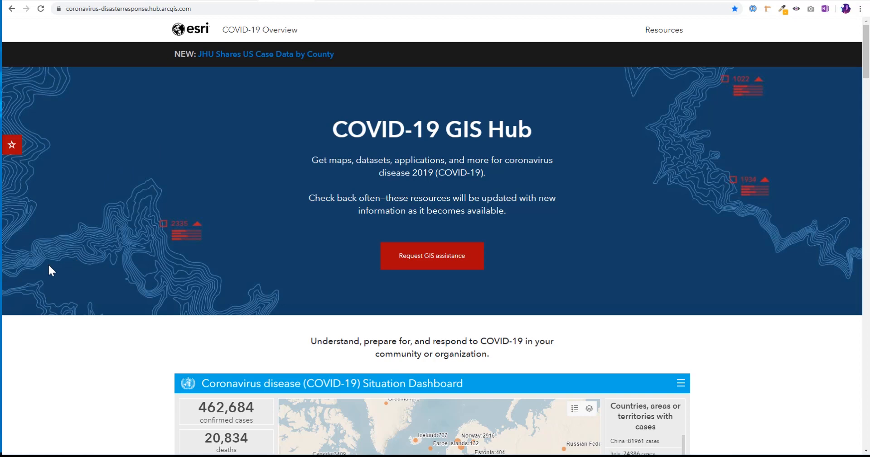
{"action": "scroll", "coordinate": [49, 266], "scroll_direction": "down", "scroll_amount": 1}
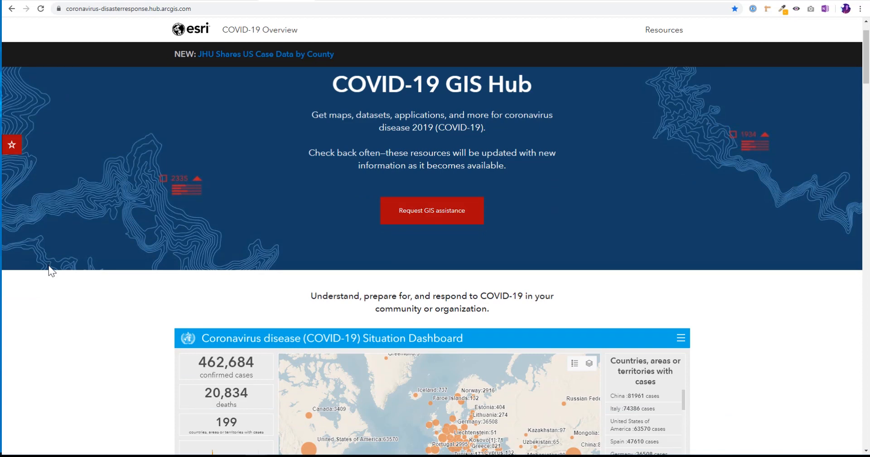
{"action": "scroll", "coordinate": [48, 265], "scroll_direction": "down", "scroll_amount": 5}
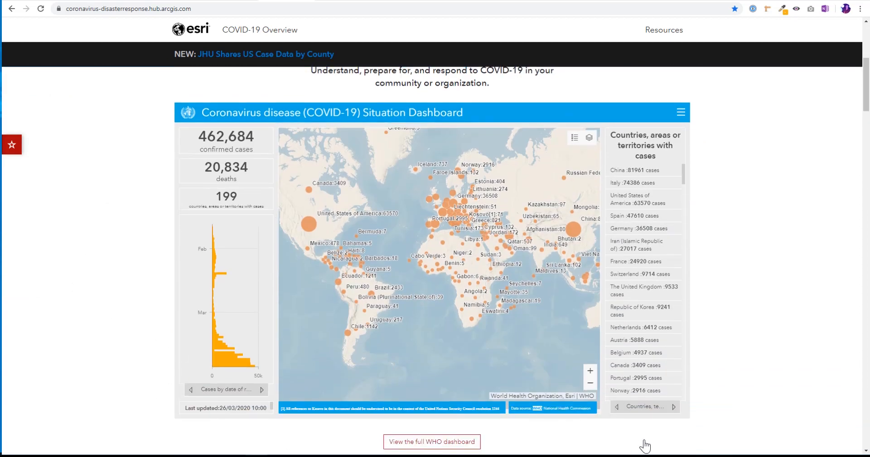
{"action": "scroll", "coordinate": [644, 446], "scroll_direction": "down", "scroll_amount": 8}
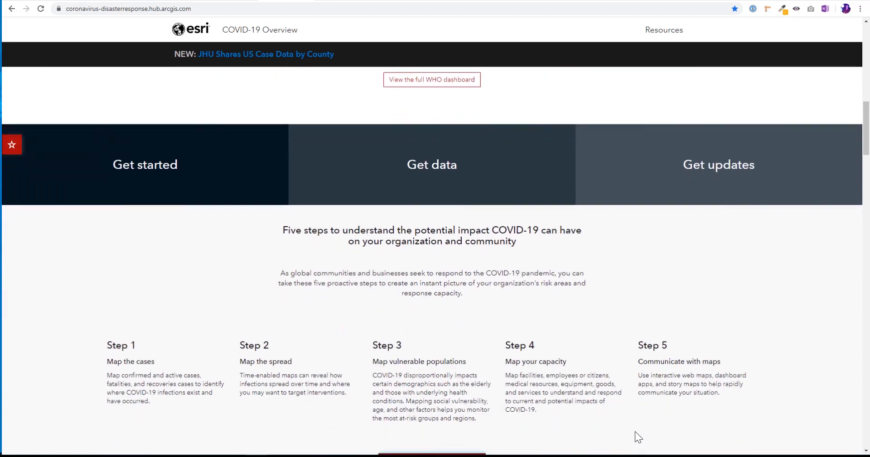
{"action": "scroll", "coordinate": [634, 438], "scroll_direction": "down", "scroll_amount": 1}
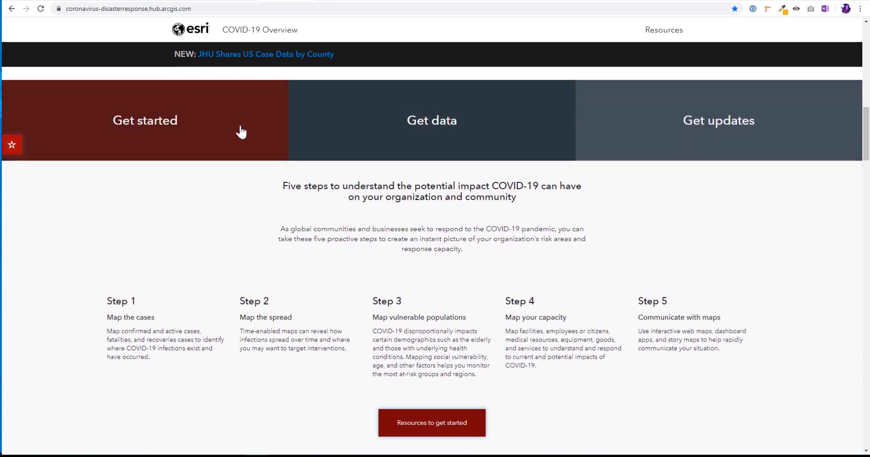
{"action": "scroll", "coordinate": [238, 208], "scroll_direction": "down", "scroll_amount": 2}
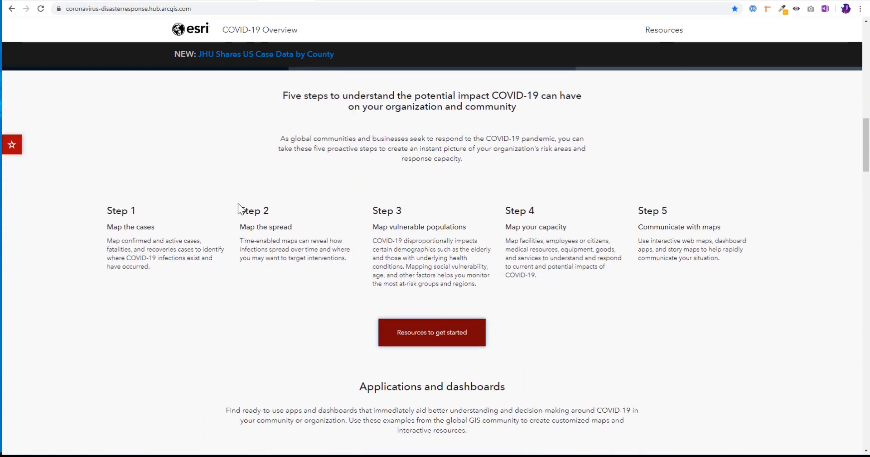
{"action": "scroll", "coordinate": [237, 209], "scroll_direction": "down", "scroll_amount": 1}
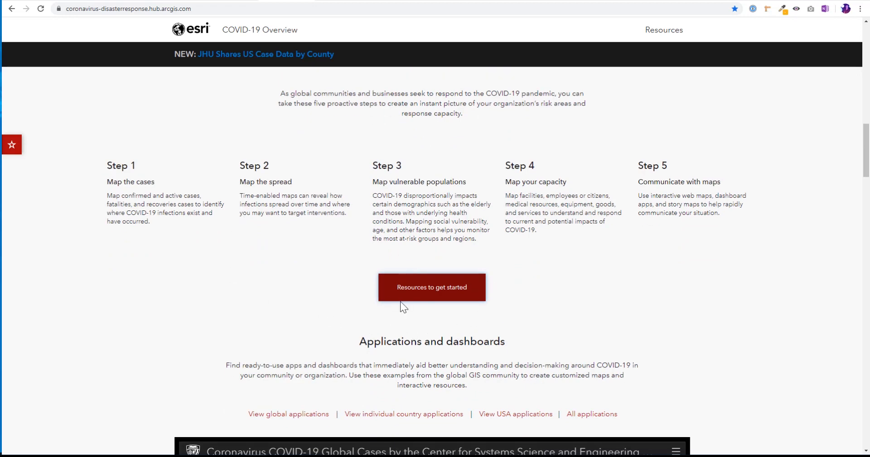
- Open the hub's resources to get started, and read the ArcGIS Blog article "How to Launch a Coronavirus Response Website Today"
{"action": "left_click", "coordinate": [413, 296]}
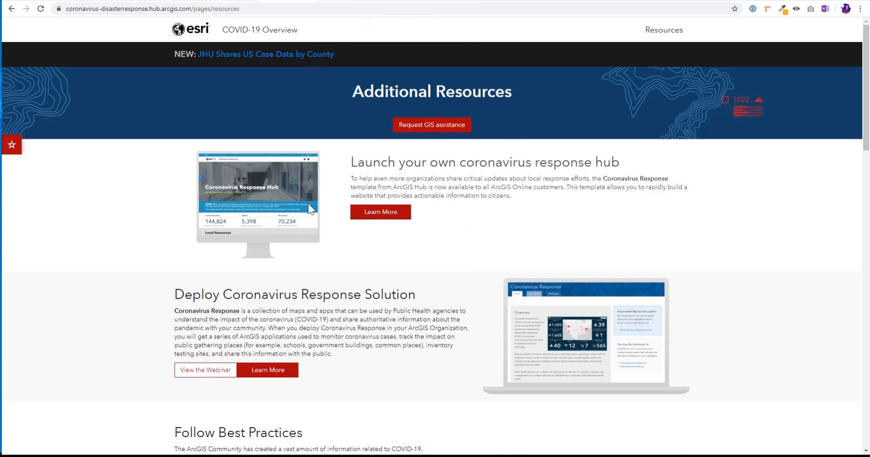
{"action": "left_click", "coordinate": [394, 1]}
{"action": "scroll", "coordinate": [166, 296], "scroll_direction": "down", "scroll_amount": 1}
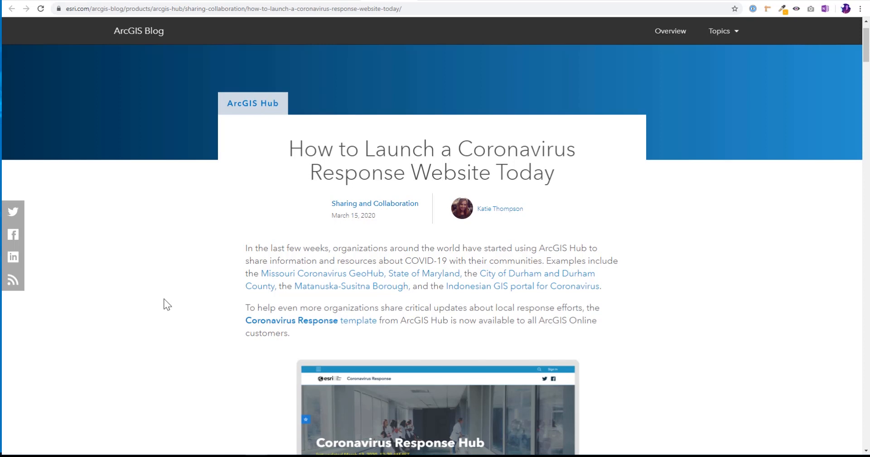
{"action": "scroll", "coordinate": [166, 300], "scroll_direction": "down", "scroll_amount": 3}
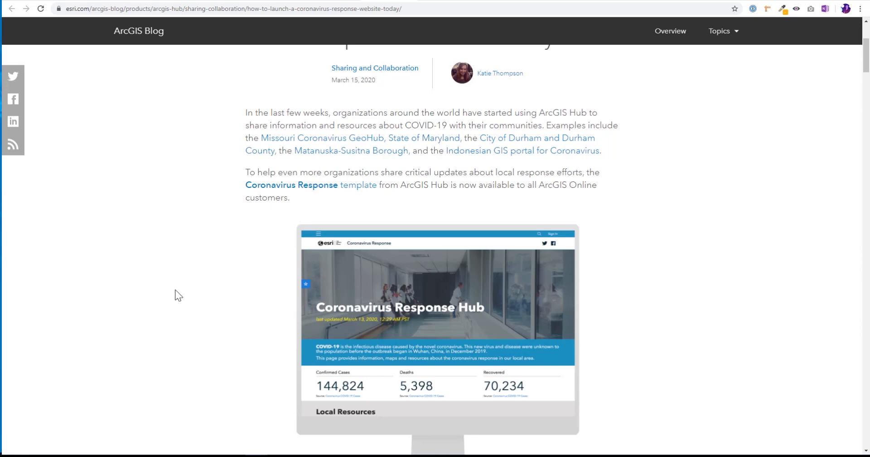
{"action": "scroll", "coordinate": [187, 282], "scroll_direction": "down", "scroll_amount": 3}
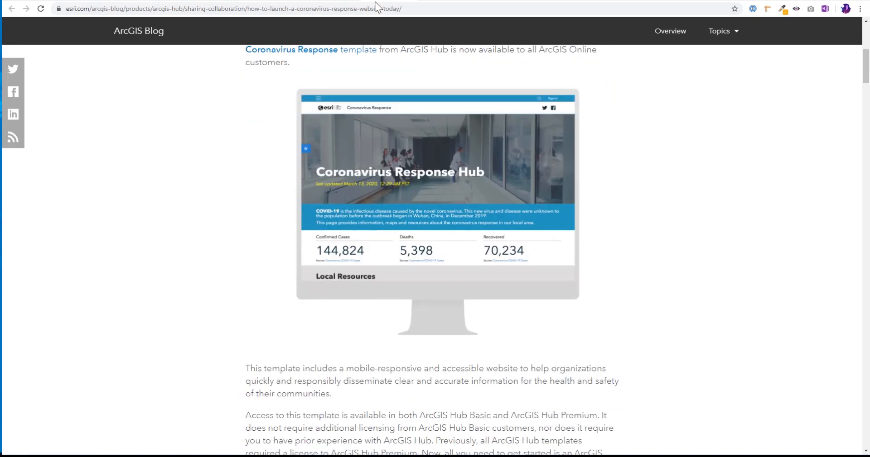
- Open Hub from the ArcGIS Online content page, and compare its overview with the State and Local Government Consulting Team's Hub Overview
{"action": "left_click", "coordinate": [444, 2]}
{"action": "left_click", "coordinate": [65, 154]}
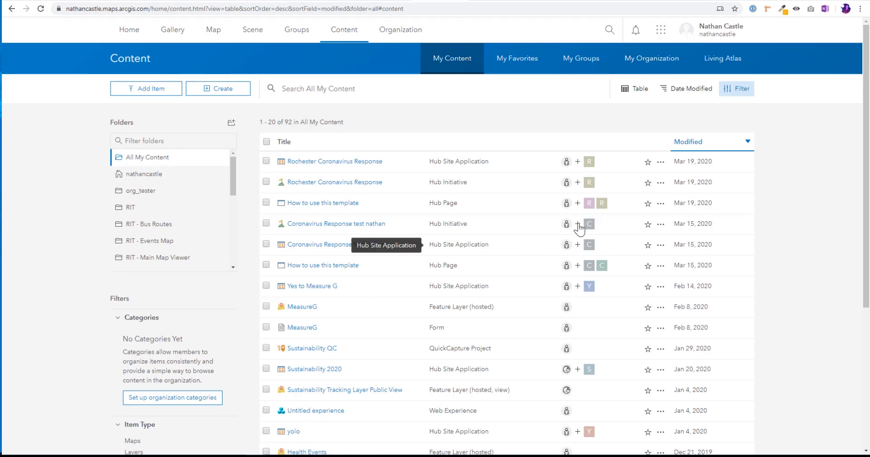
{"action": "left_click", "coordinate": [661, 43]}
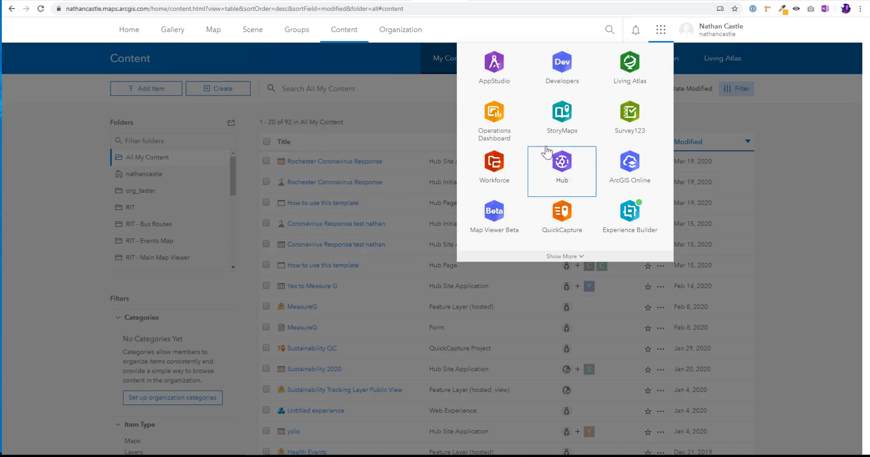
{"action": "left_click", "coordinate": [547, 168]}
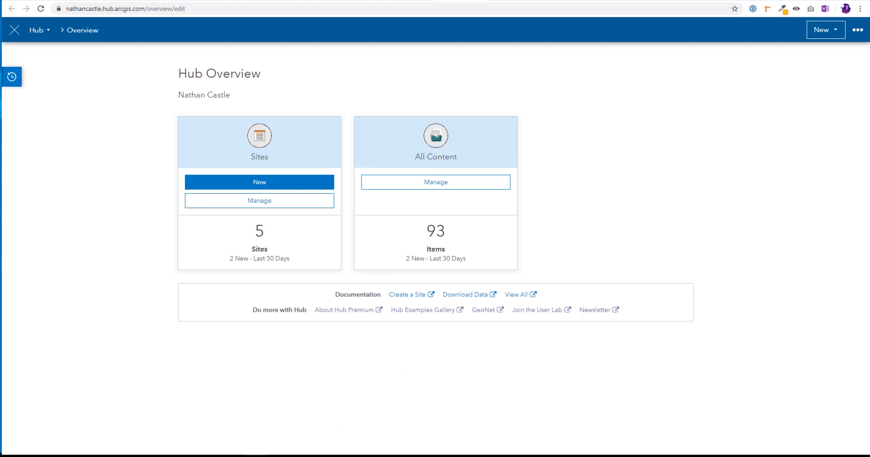
{"action": "left_click", "coordinate": [269, 433]}
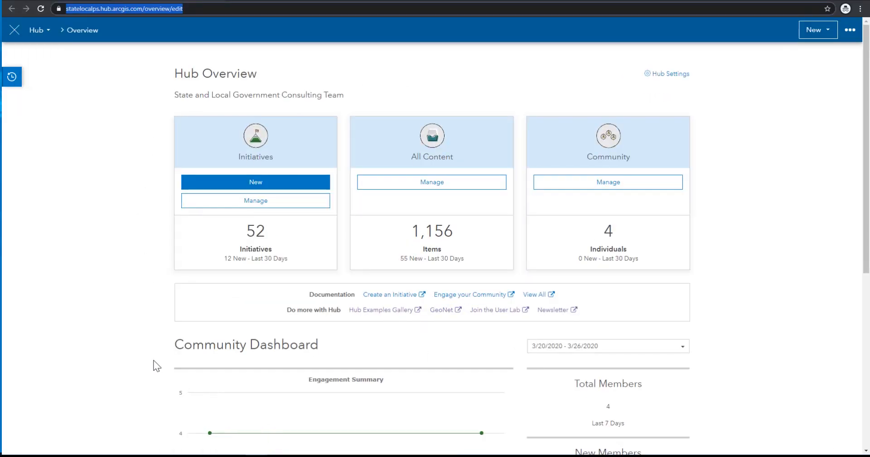
{"action": "left_click", "coordinate": [116, 358]}
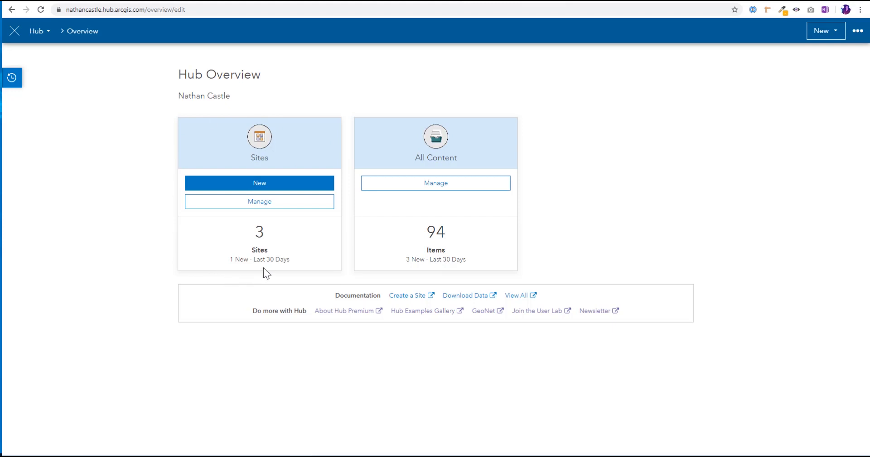
- Start a new site by browsing the templates and activating Esri's Coronavirus Response initiative
{"action": "left_click", "coordinate": [285, 185]}
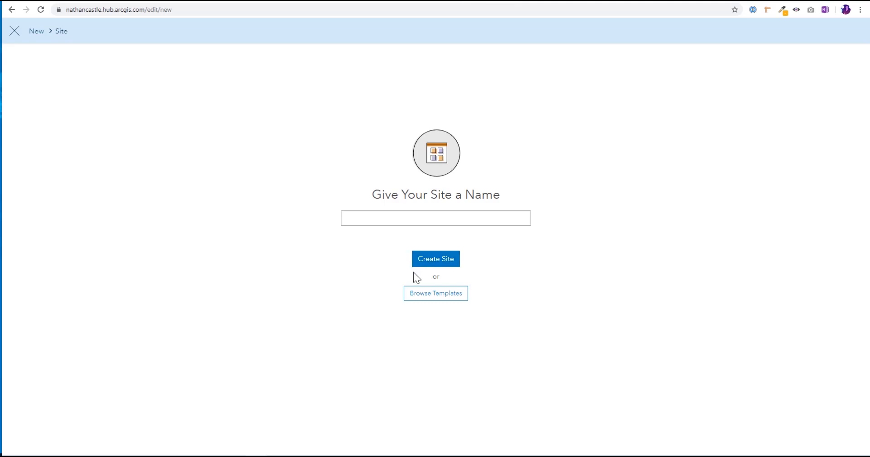
{"action": "left_click", "coordinate": [421, 299]}
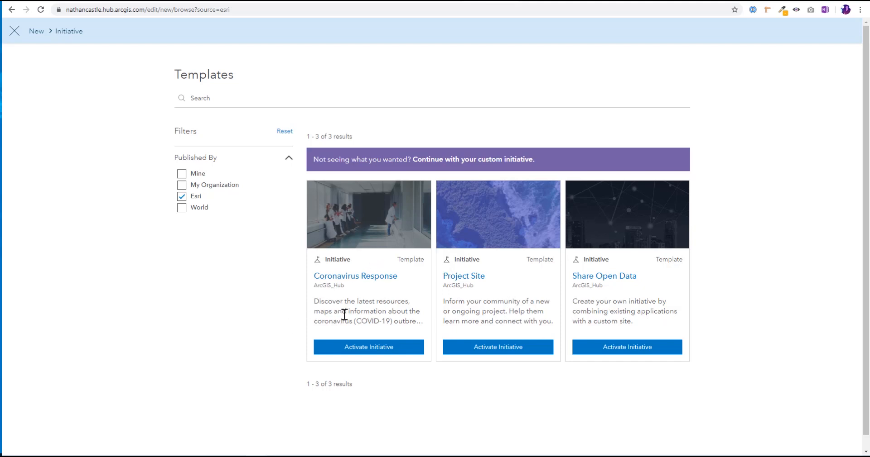
{"action": "left_click", "coordinate": [345, 351]}
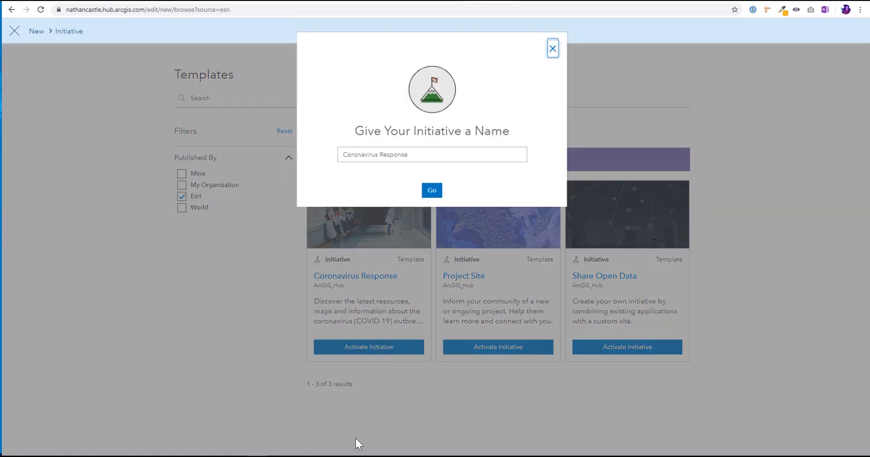
- Name the initiative "Rochester Coronavirus Response Test" and create it
{"action": "left_click", "coordinate": [340, 157]}
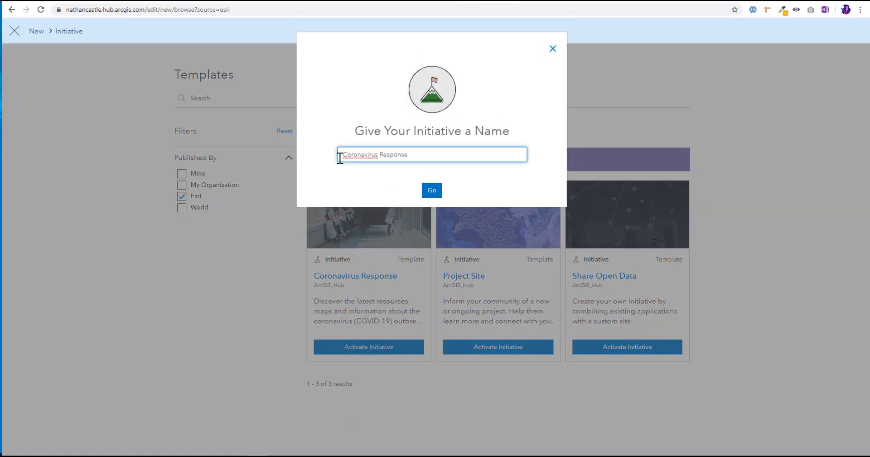
{"action": "type", "text": "Rochesete"}
{"action": "key", "text": "BackSpace"}
{"action": "key", "text": "BackSpace"}
{"action": "key", "text": "BackSpace"}
{"action": "type", "text": "ter"}
{"action": "left_click", "coordinate": [452, 150]}
{"action": "type", "text": "Test"}
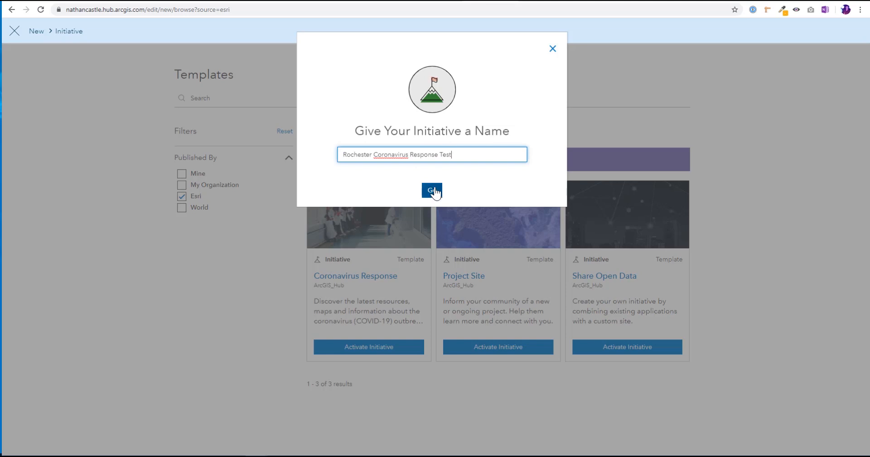
{"action": "left_click", "coordinate": [431, 191]}
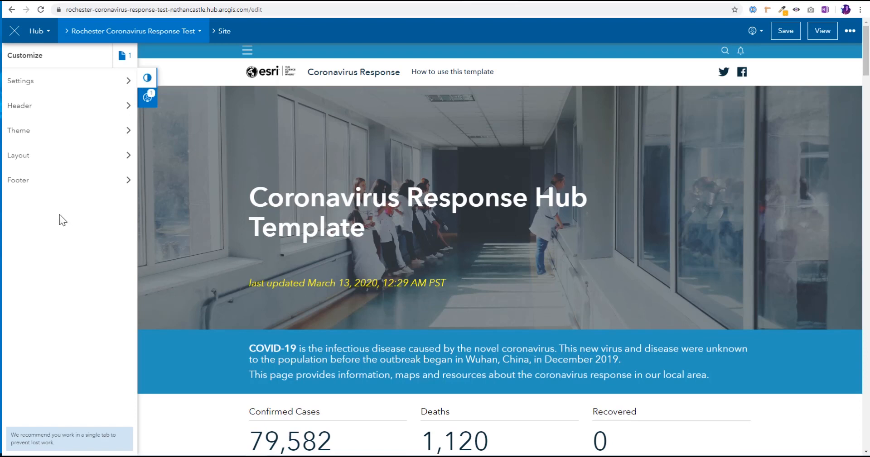
- Toggle the Customize options and leave them collapsed so the site layout uses the full width
{"action": "left_click", "coordinate": [148, 83]}
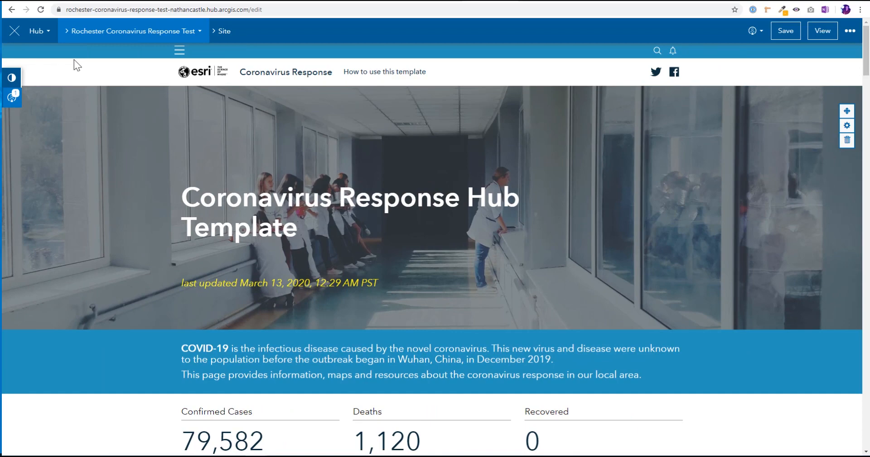
{"action": "left_click", "coordinate": [17, 78]}
{"action": "left_click", "coordinate": [143, 85]}
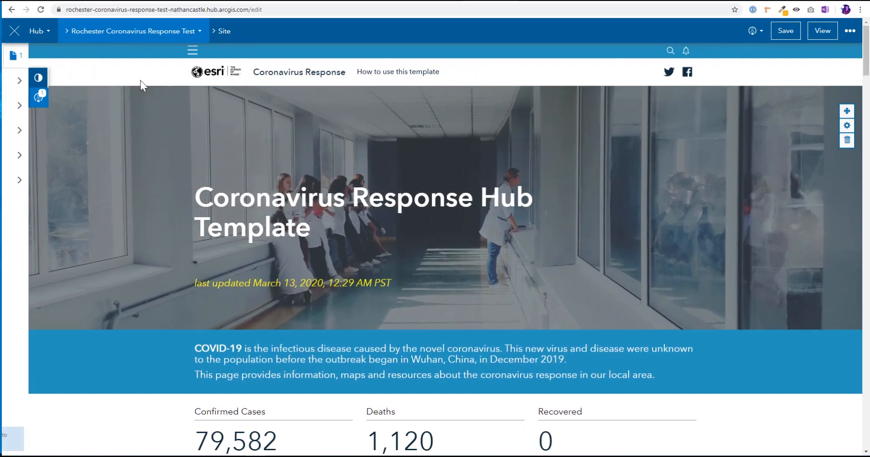
- Examine the site's Local Resources, Symptoms and What You Can Do to Prevent Illness sections, and inspect the Local Resources heading's text editing tools
{"action": "scroll", "coordinate": [396, 280], "scroll_direction": "down", "scroll_amount": 8}
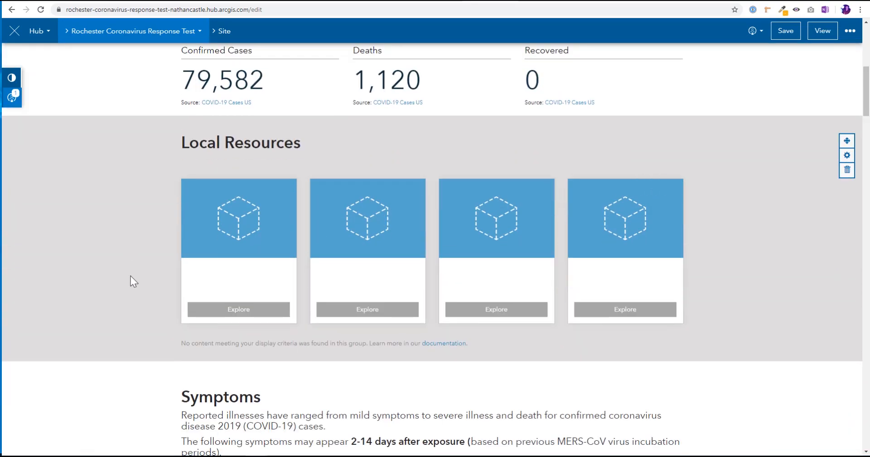
{"action": "scroll", "coordinate": [132, 279], "scroll_direction": "down", "scroll_amount": 9}
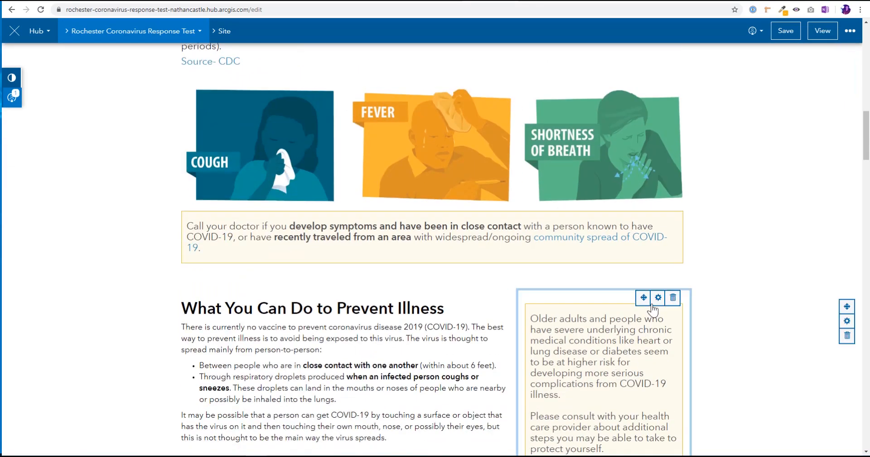
{"action": "scroll", "coordinate": [582, 226], "scroll_direction": "up", "scroll_amount": 2}
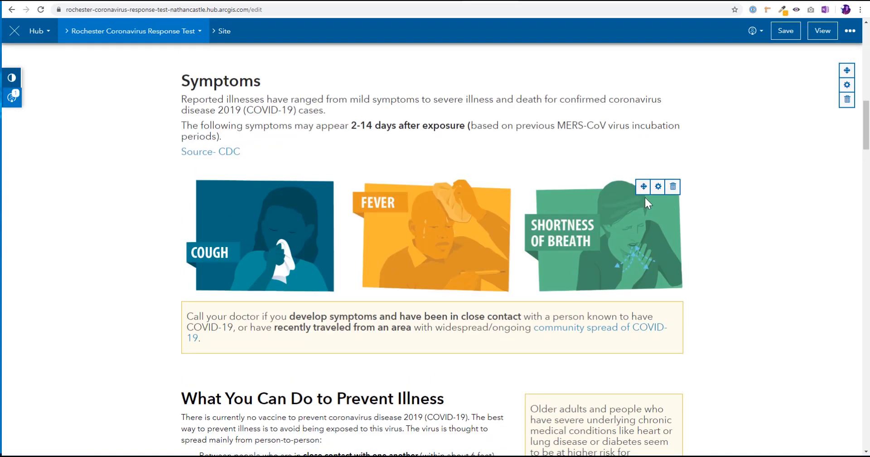
{"action": "scroll", "coordinate": [639, 188], "scroll_direction": "up", "scroll_amount": 4}
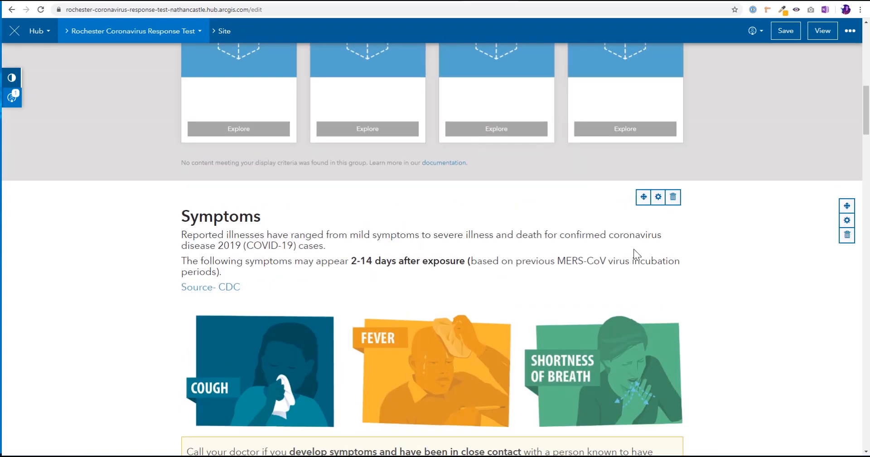
{"action": "scroll", "coordinate": [665, 207], "scroll_direction": "up", "scroll_amount": 8}
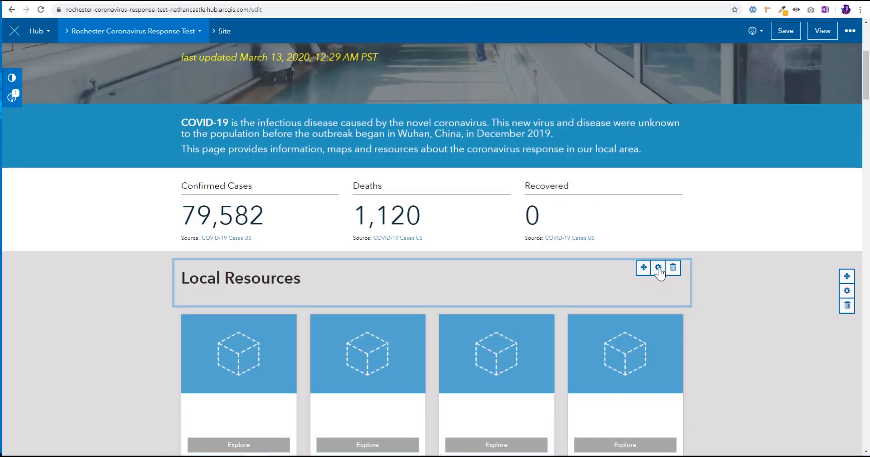
{"action": "left_click", "coordinate": [395, 275]}
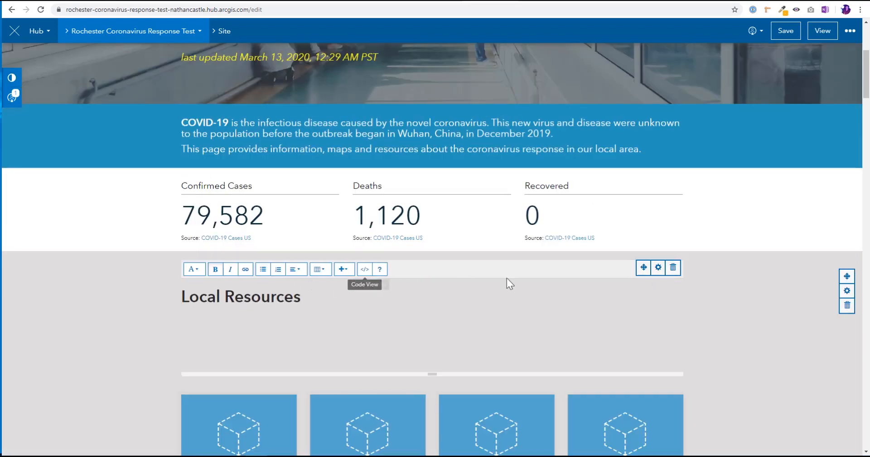
{"action": "left_click", "coordinate": [659, 271]}
- Change the banner title to "City Coronavirus Response Hub" by removing "Template" and adding "City" in front
{"action": "scroll", "coordinate": [647, 301], "scroll_direction": "up", "scroll_amount": 4}
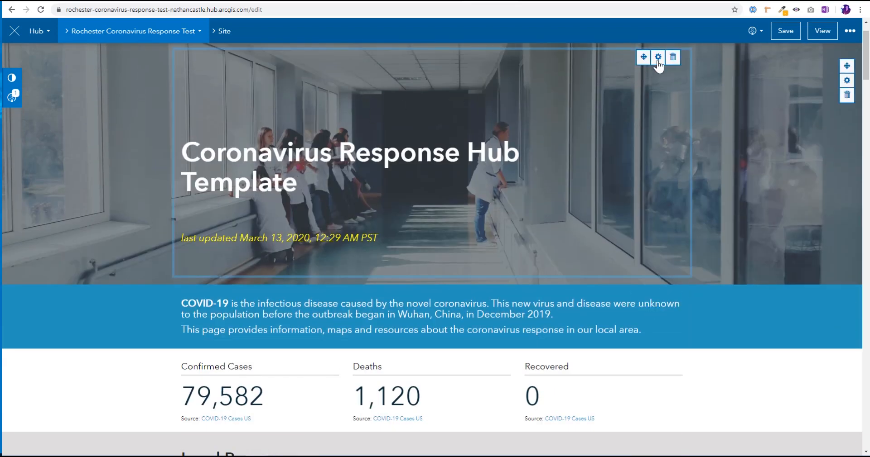
{"action": "left_click", "coordinate": [657, 61]}
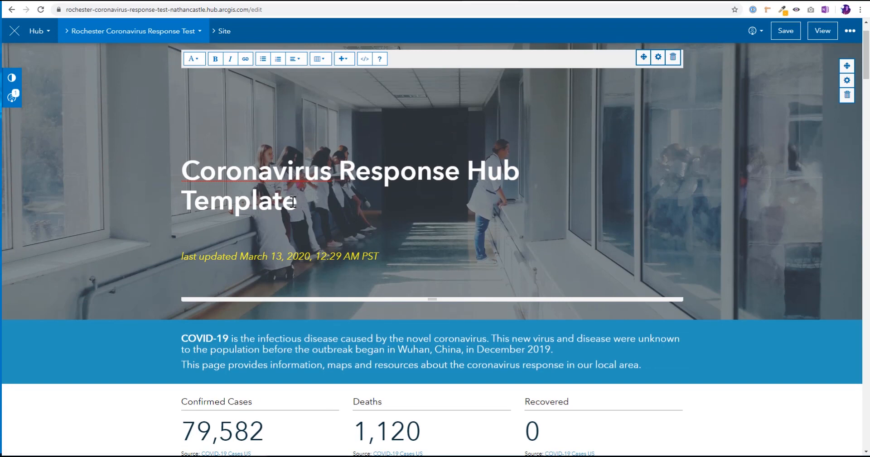
{"action": "left_click_drag", "start_coordinate": [294, 201], "coordinate": [182, 198]}
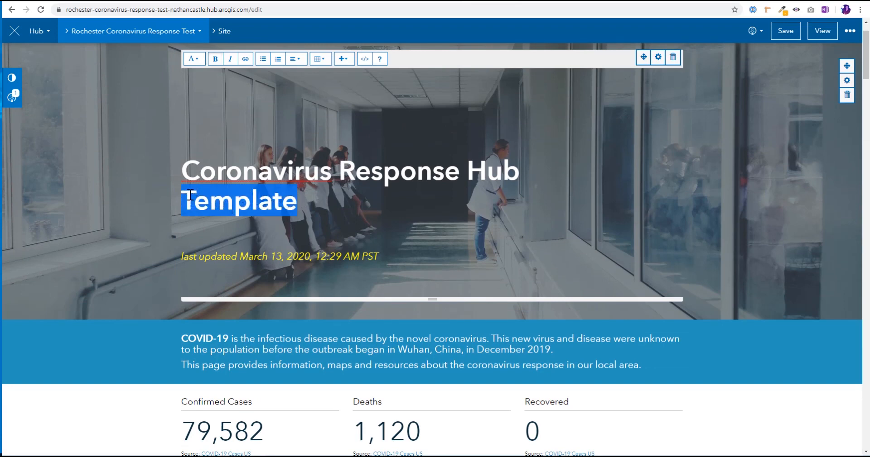
{"action": "key", "text": "BackSpace"}
{"action": "key", "text": "BackSpace"}
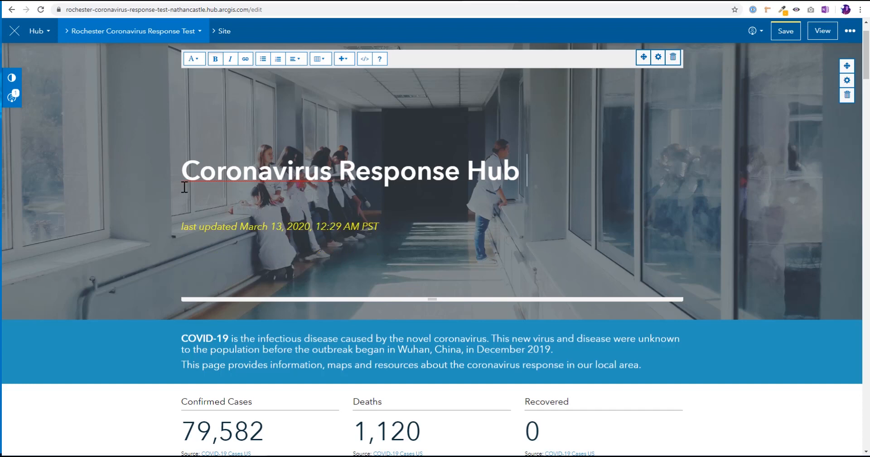
{"action": "left_click", "coordinate": [183, 182]}
{"action": "type", "text": "City "}
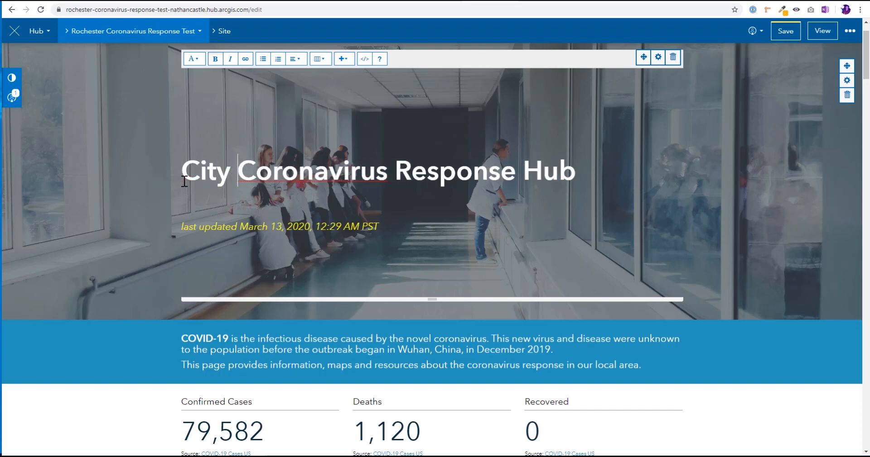
- Complete the banner title as "City of Rochester Coronavirus Response Hub" and set the last-updated date to March 26, 2020
{"action": "type", "text": "of Rochester"}
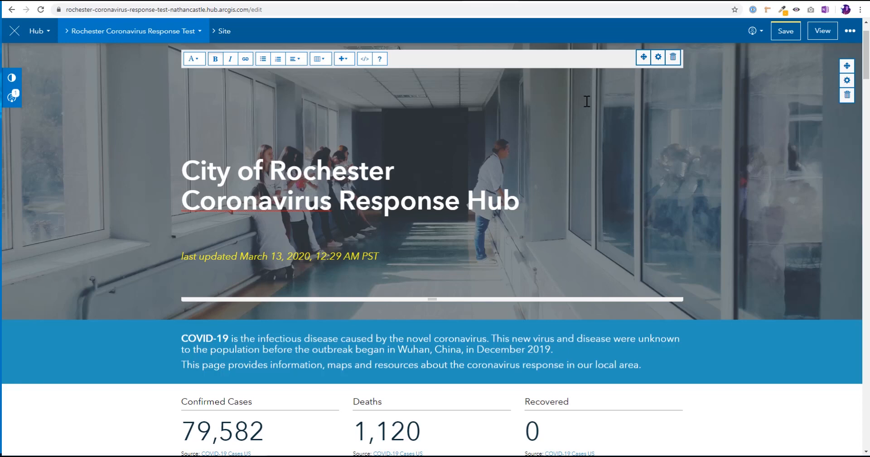
{"action": "double_click", "coordinate": [275, 257]}
{"action": "type", "text": "26"}
{"action": "left_click", "coordinate": [330, 256]}
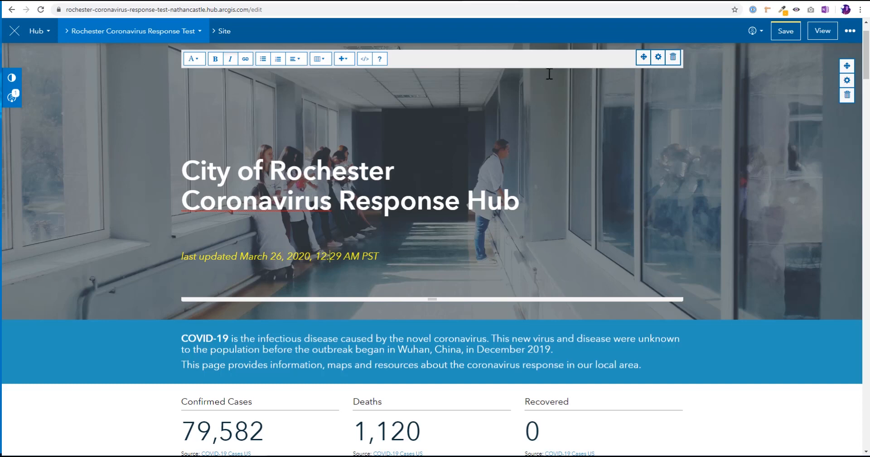
{"action": "left_click", "coordinate": [658, 60]}
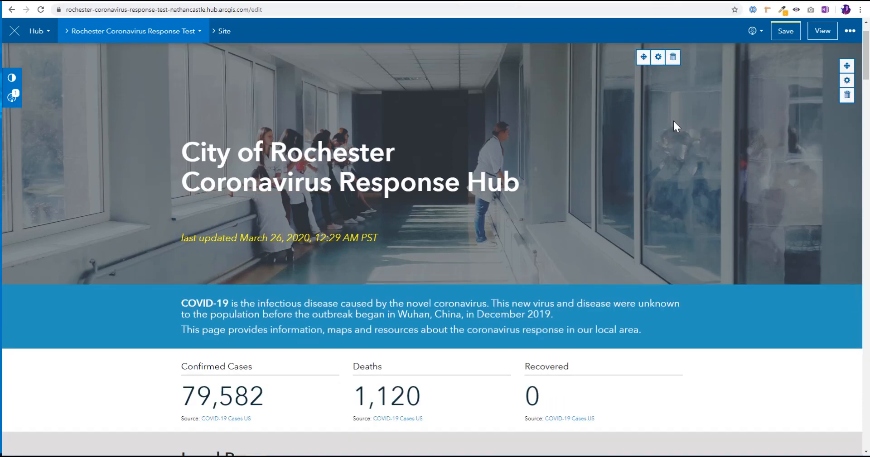
- Save the site and open its live view to check the edited banner
{"action": "left_click", "coordinate": [790, 36]}
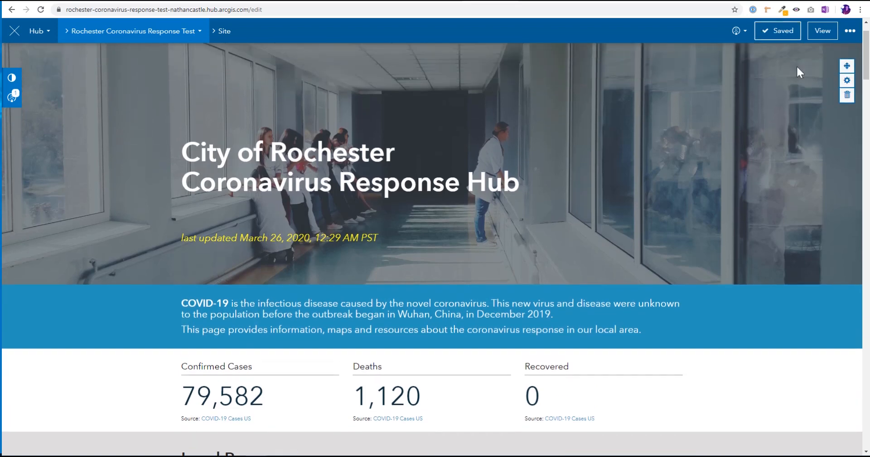
{"action": "left_click", "coordinate": [822, 33]}
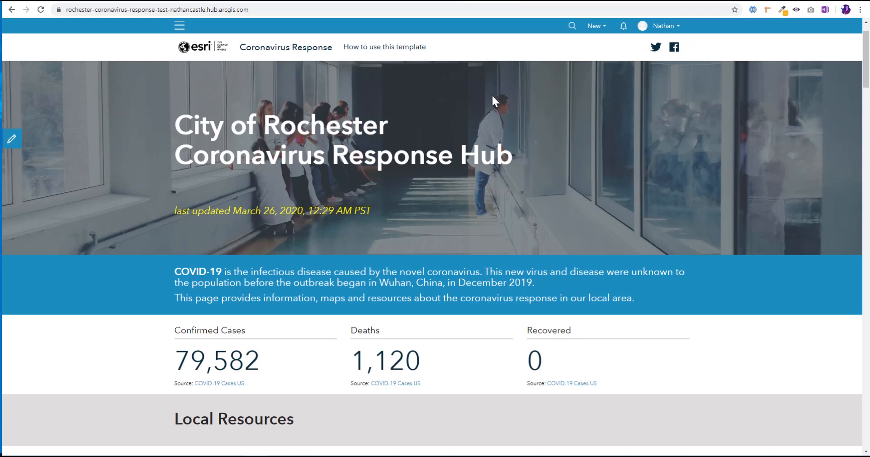
{"action": "left_click_drag", "start_coordinate": [259, 116], "coordinate": [365, 129]}
{"action": "left_click", "coordinate": [364, 130]}
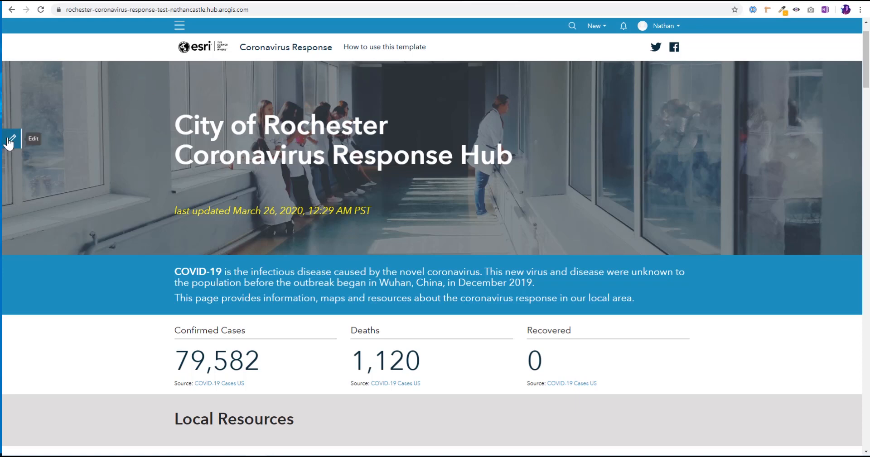
{"action": "scroll", "coordinate": [13, 146], "scroll_direction": "up", "scroll_amount": 1}
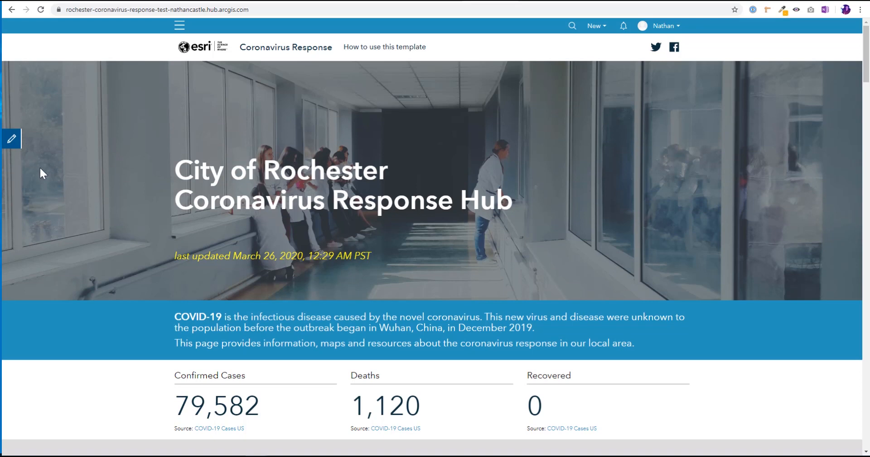
- Return to editing the site and examine its content from the case statistics down to the Local Healthcare Resources section
{"action": "left_click", "coordinate": [17, 147]}
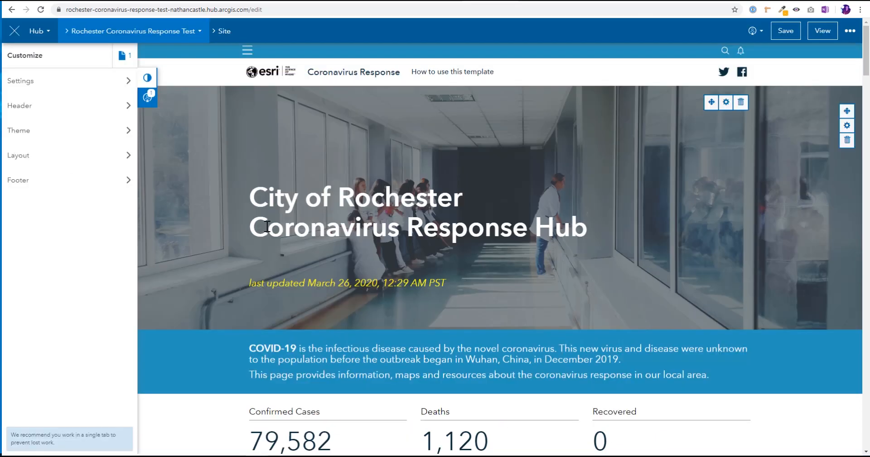
{"action": "scroll", "coordinate": [299, 267], "scroll_direction": "down", "scroll_amount": 3}
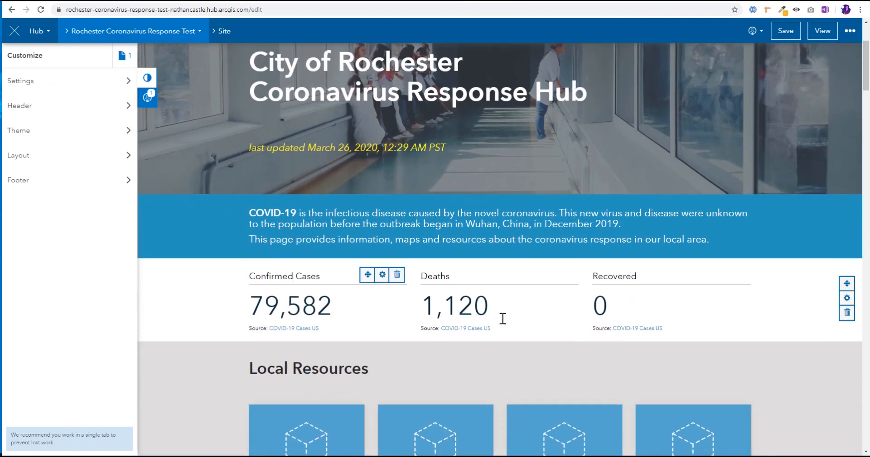
{"action": "scroll", "coordinate": [500, 318], "scroll_direction": "down", "scroll_amount": 3}
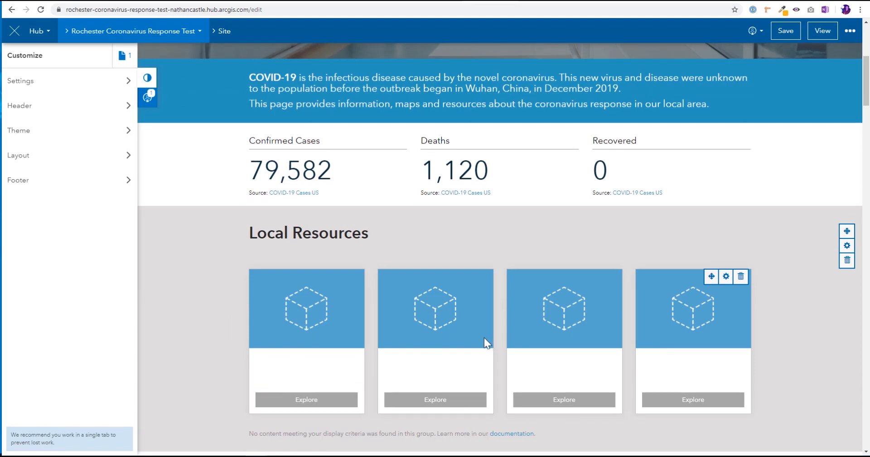
{"action": "scroll", "coordinate": [483, 338], "scroll_direction": "down", "scroll_amount": 4}
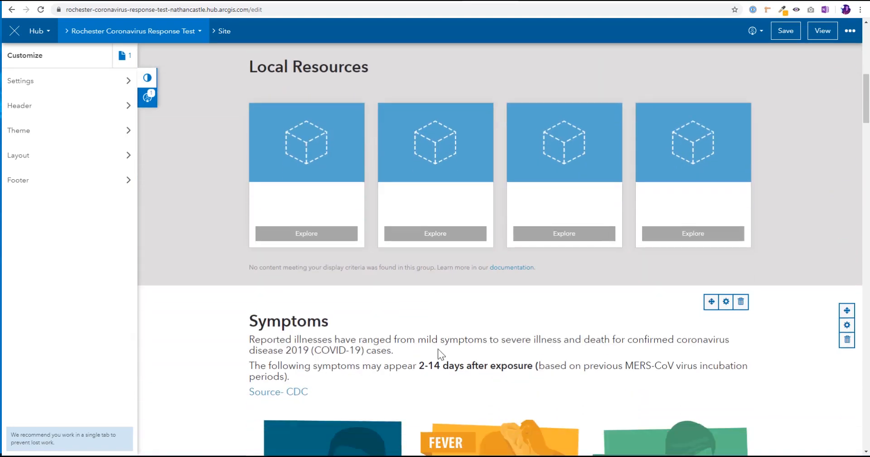
{"action": "scroll", "coordinate": [438, 350], "scroll_direction": "down", "scroll_amount": 8}
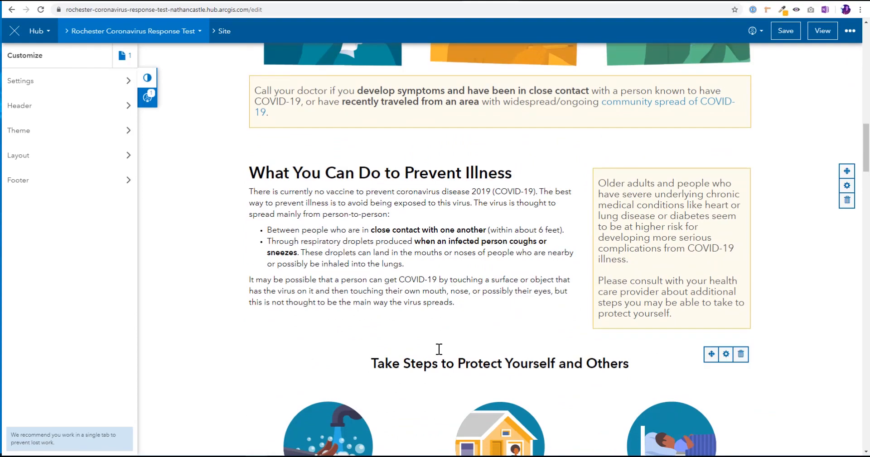
{"action": "scroll", "coordinate": [439, 349], "scroll_direction": "down", "scroll_amount": 18}
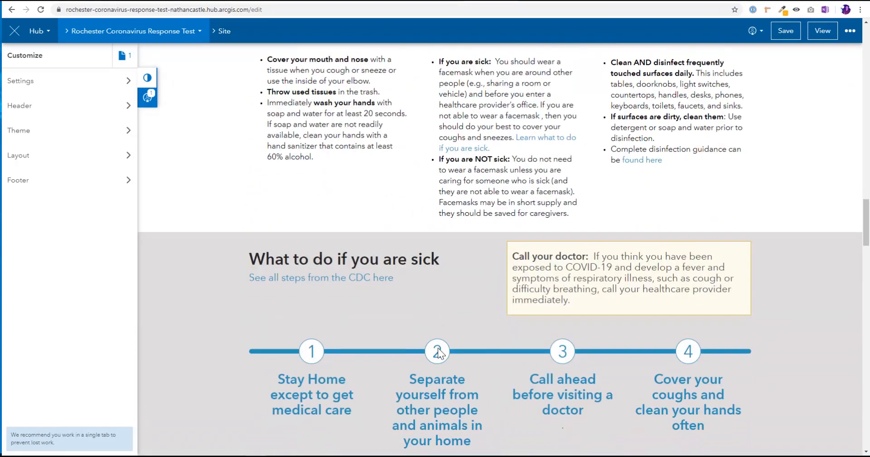
{"action": "scroll", "coordinate": [439, 349], "scroll_direction": "down", "scroll_amount": 2}
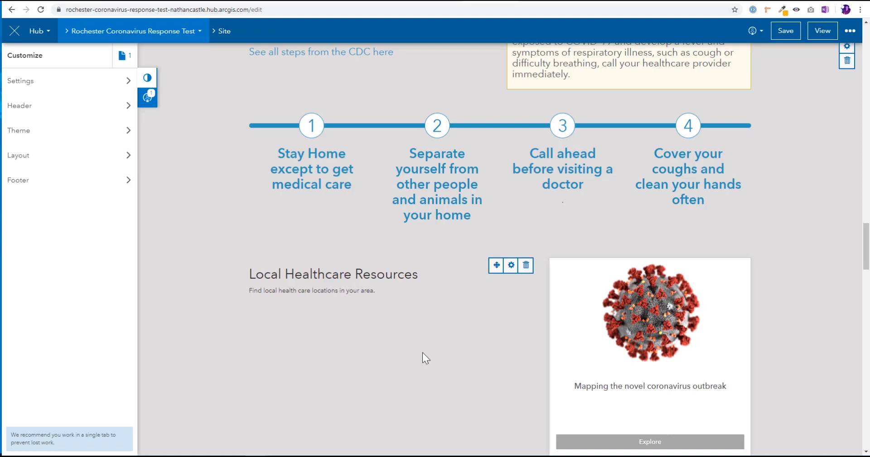
{"action": "scroll", "coordinate": [479, 204], "scroll_direction": "down", "scroll_amount": 4}
{"action": "scroll", "coordinate": [480, 205], "scroll_direction": "up", "scroll_amount": 6}
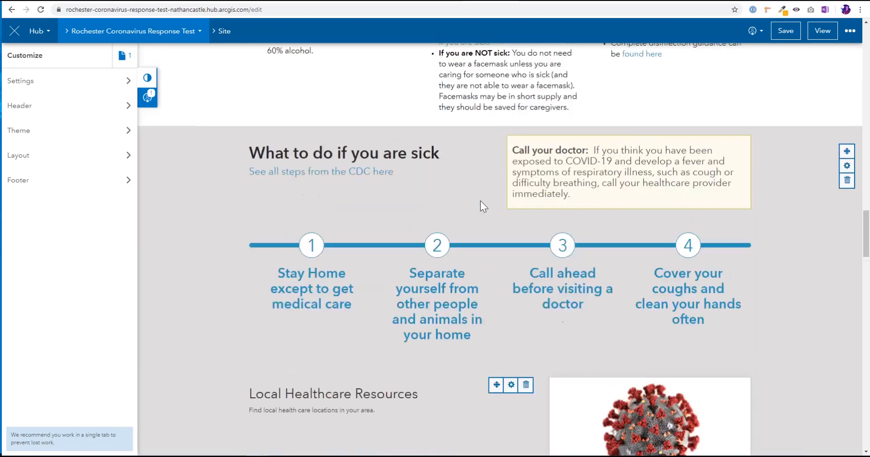
{"action": "scroll", "coordinate": [481, 202], "scroll_direction": "up", "scroll_amount": 10}
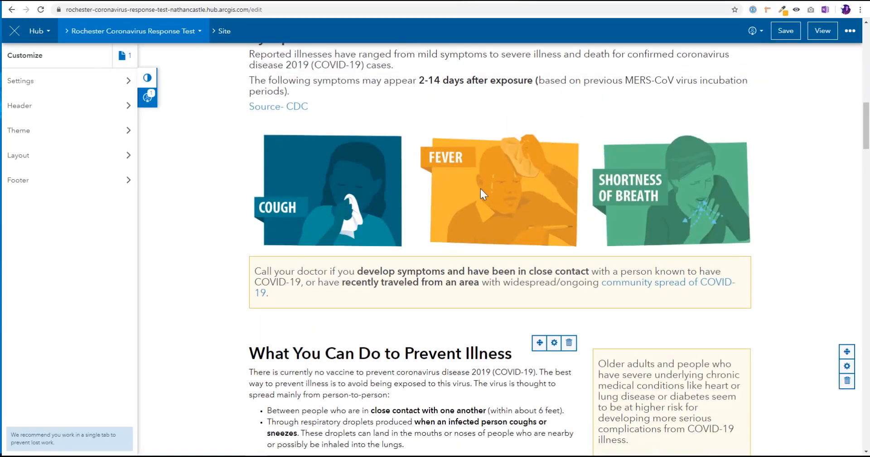
{"action": "scroll", "coordinate": [480, 188], "scroll_direction": "up", "scroll_amount": 10}
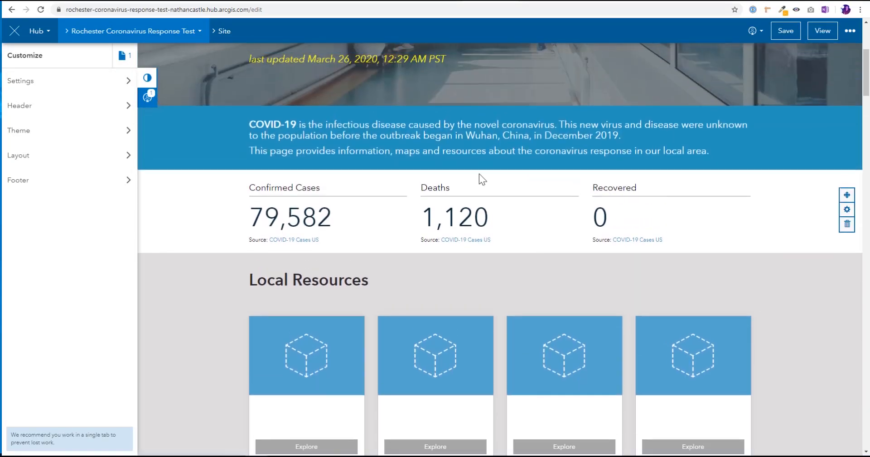
{"action": "scroll", "coordinate": [479, 174], "scroll_direction": "up", "scroll_amount": 5}
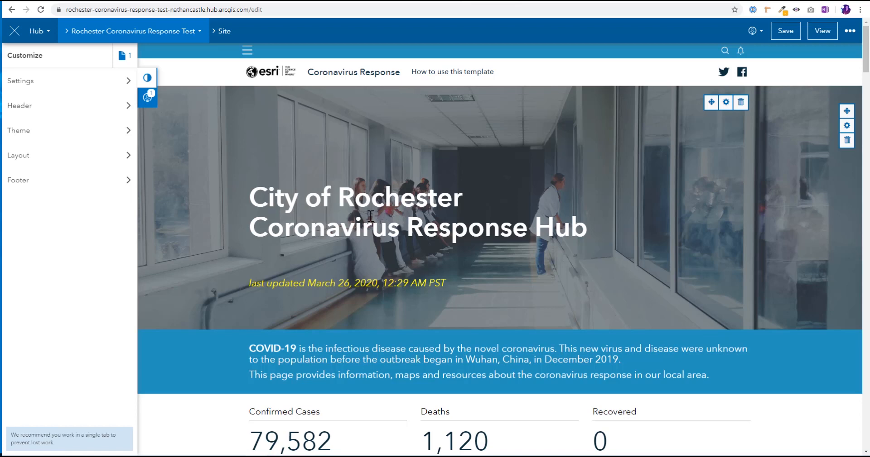
- Copy the web address of the Erie County, NY Confirmed COVID-19 Cases dashboard and return to the site editor
{"action": "left_click", "coordinate": [643, 2]}
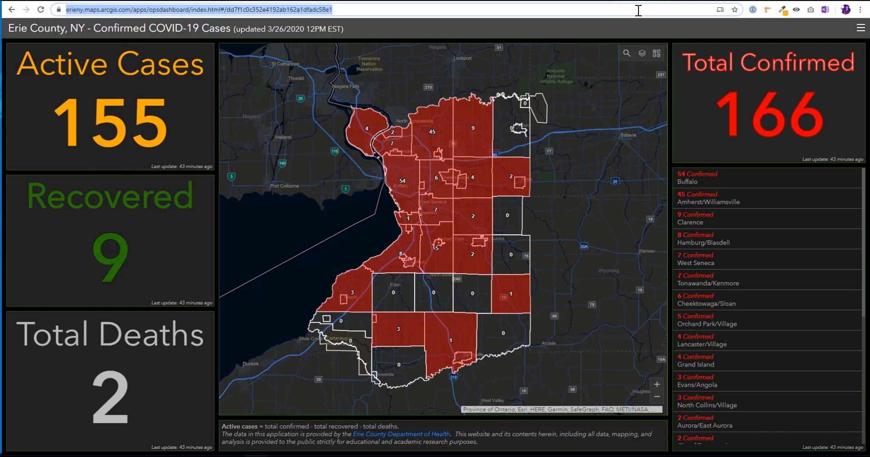
{"action": "left_click", "coordinate": [638, 10]}
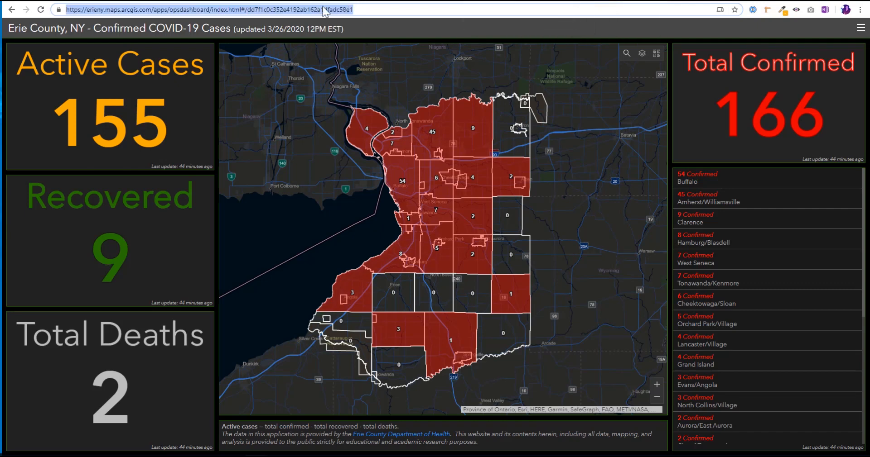
{"action": "left_click", "coordinate": [427, 2]}
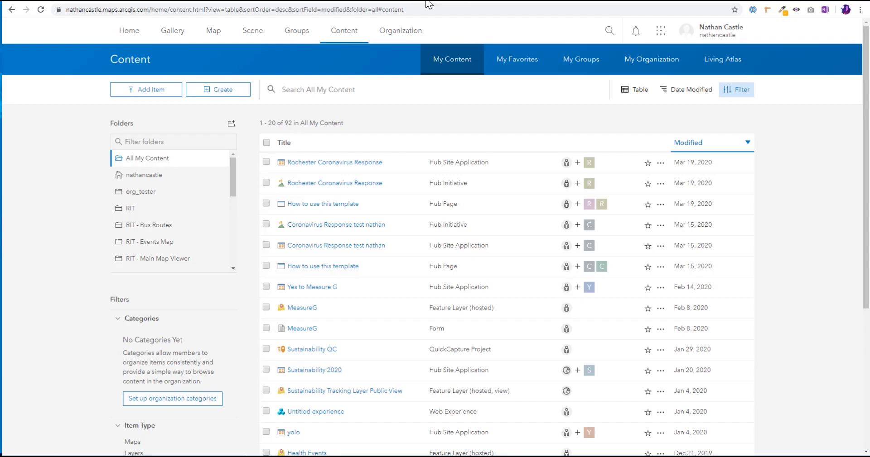
{"action": "left_click", "coordinate": [485, 2]}
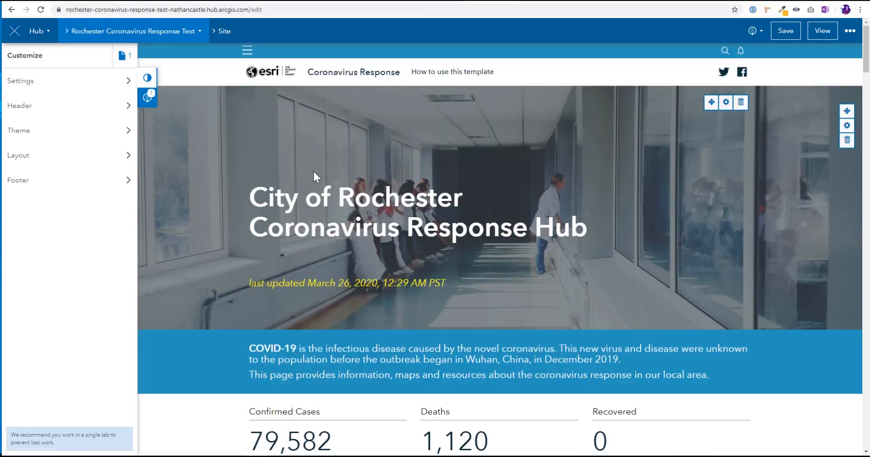
- Open the site's layout elements and add an empty row between the case statistics and the Local Resources section
{"action": "scroll", "coordinate": [209, 204], "scroll_direction": "down", "scroll_amount": 2}
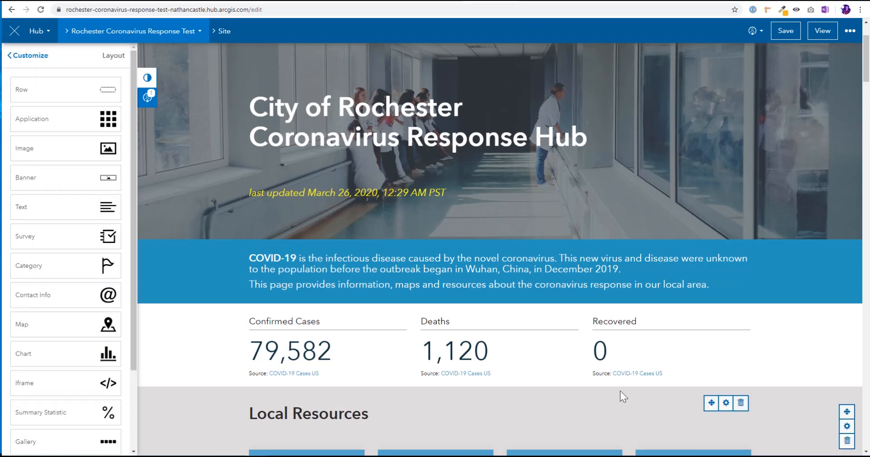
{"action": "scroll", "coordinate": [231, 318], "scroll_direction": "down", "scroll_amount": 2}
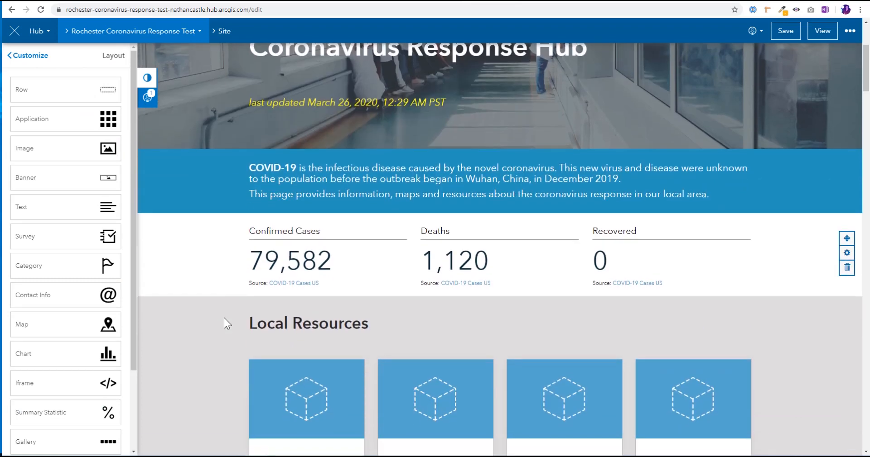
{"action": "scroll", "coordinate": [224, 317], "scroll_direction": "up", "scroll_amount": 1}
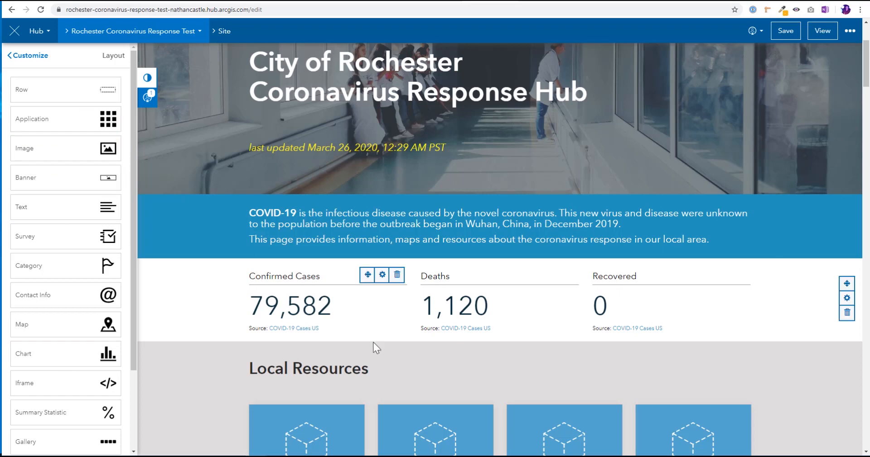
{"action": "scroll", "coordinate": [372, 341], "scroll_direction": "down", "scroll_amount": 1}
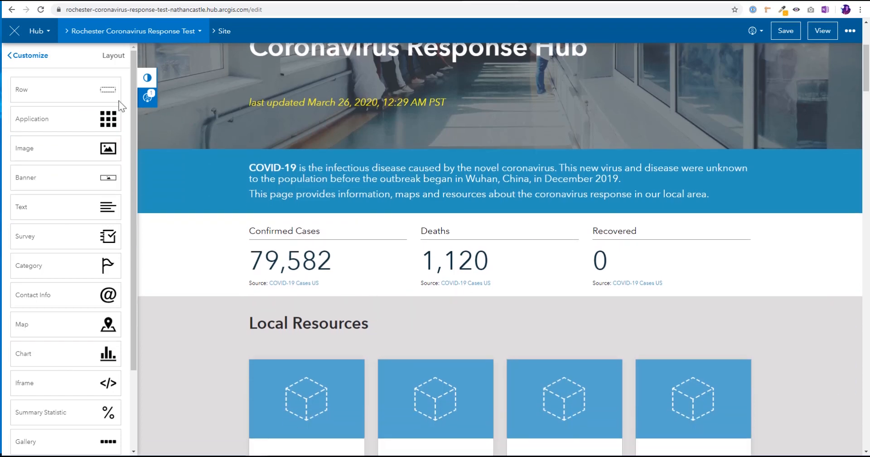
{"action": "left_click_drag", "start_coordinate": [117, 99], "coordinate": [490, 294]}
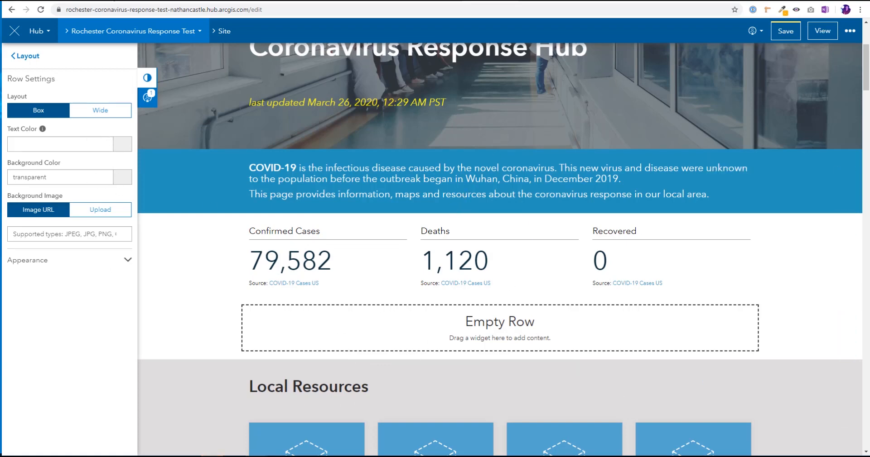
- Place an Iframe element in the empty row below the case statistics
{"action": "left_click", "coordinate": [40, 60]}
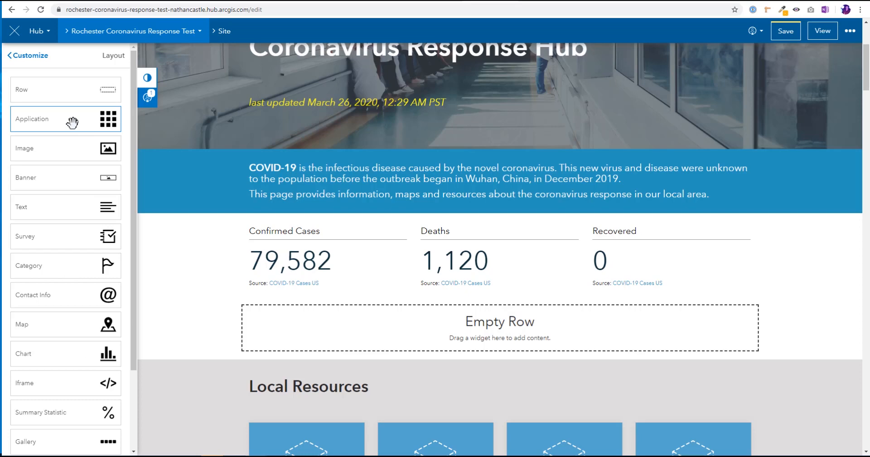
{"action": "scroll", "coordinate": [71, 122], "scroll_direction": "down", "scroll_amount": 2}
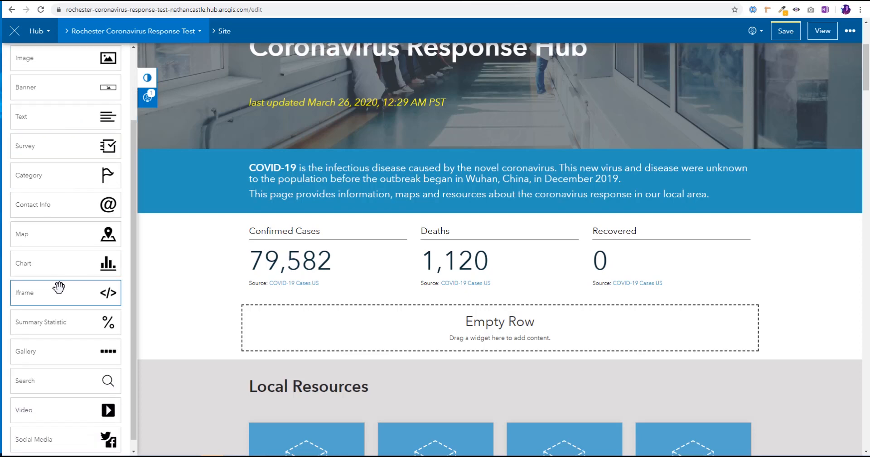
{"action": "left_click_drag", "start_coordinate": [58, 287], "coordinate": [481, 316]}
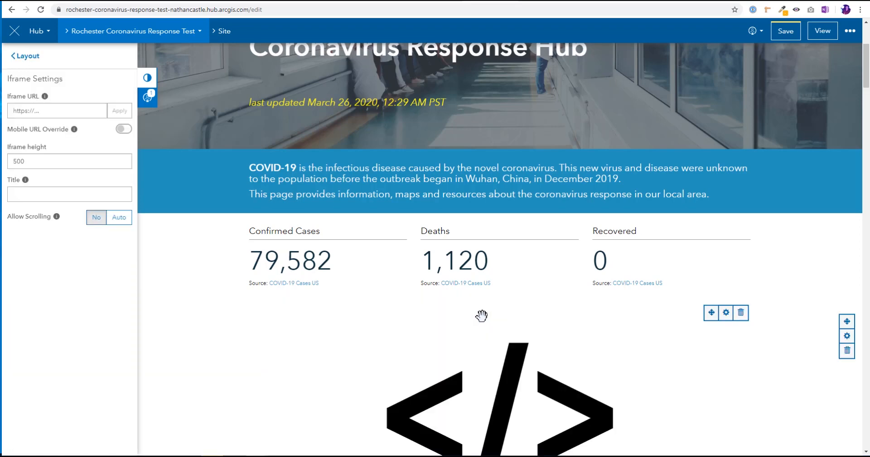
{"action": "scroll", "coordinate": [480, 314], "scroll_direction": "down", "scroll_amount": 1}
- Apply the copied Erie County dashboard address as the iframe URL and collapse the customization options
{"action": "left_click", "coordinate": [80, 108]}
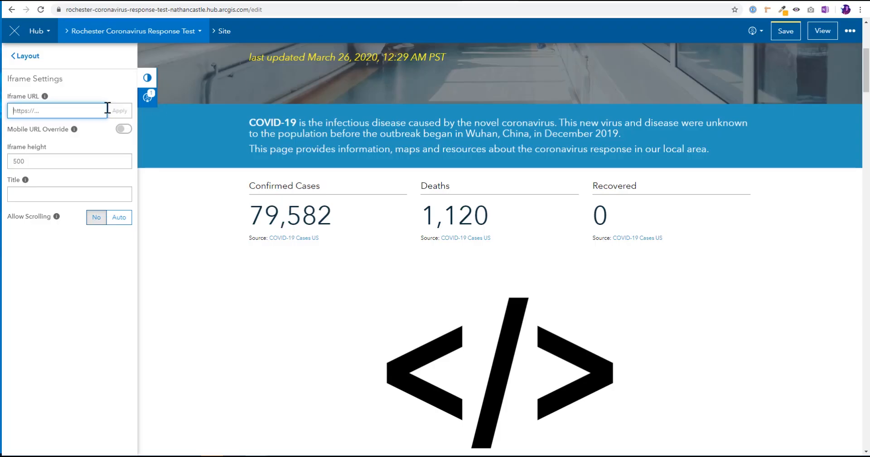
{"action": "key", "text": "ctrl+v"}
{"action": "left_click", "coordinate": [114, 113]}
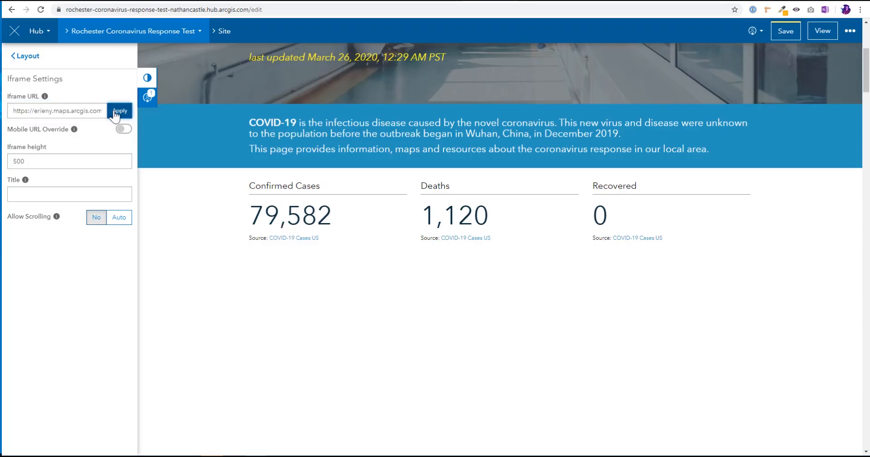
{"action": "scroll", "coordinate": [179, 253], "scroll_direction": "down", "scroll_amount": 2}
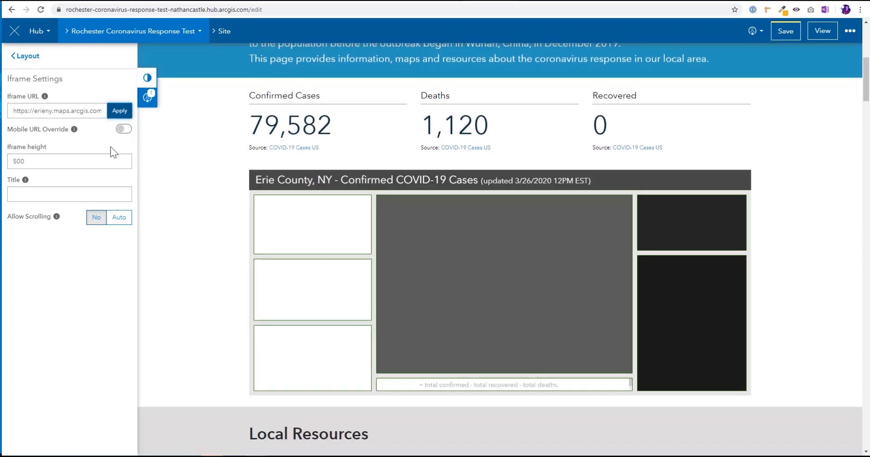
{"action": "left_click", "coordinate": [147, 84]}
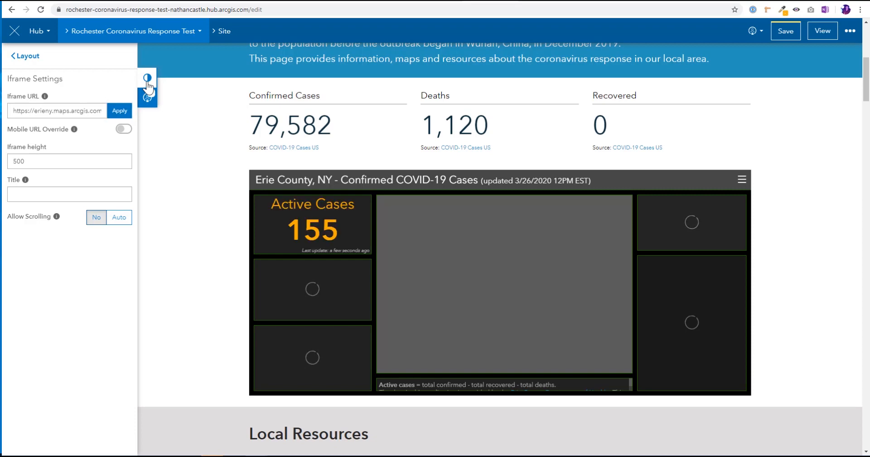
{"action": "left_click", "coordinate": [151, 84]}
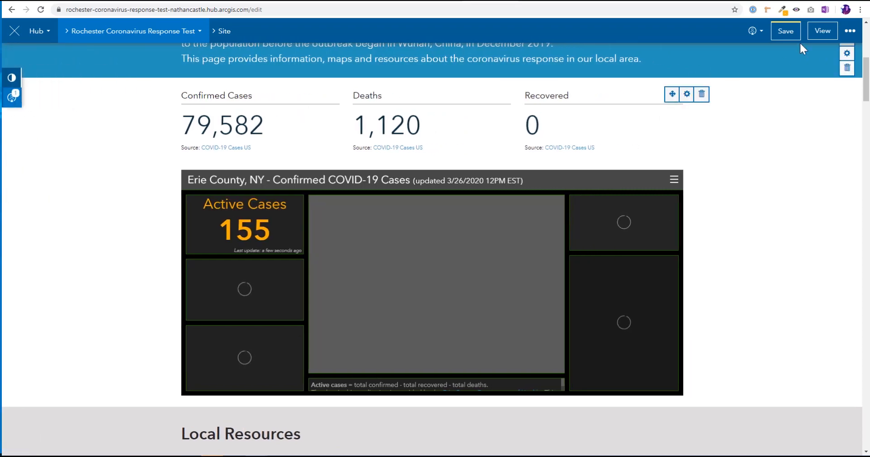
- Save the site and set the iframe height of the embedded Erie County dashboard to 600
{"action": "left_click", "coordinate": [791, 33]}
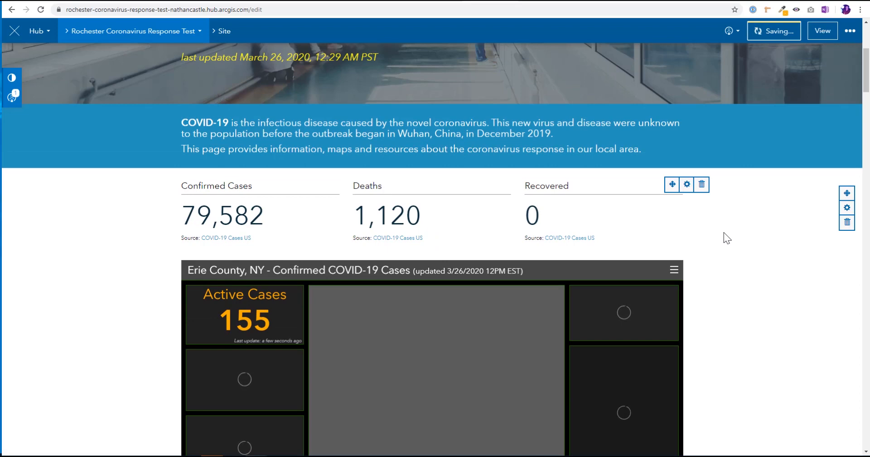
{"action": "left_click", "coordinate": [657, 268]}
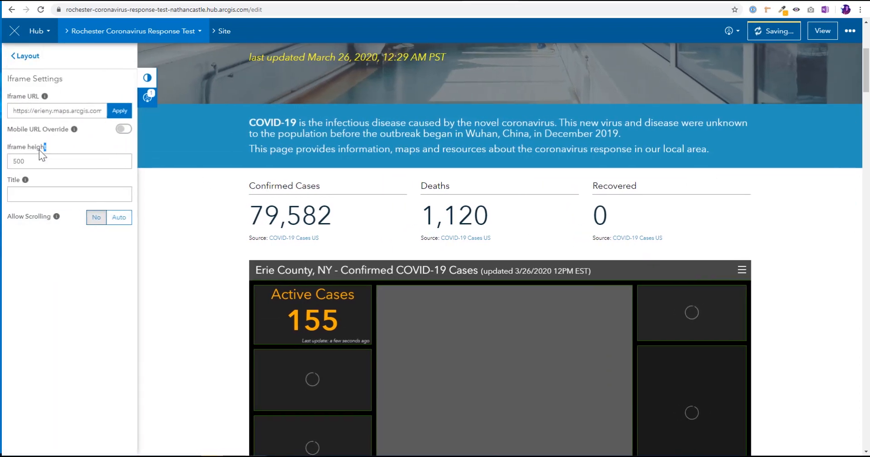
{"action": "left_click_drag", "start_coordinate": [39, 159], "coordinate": [10, 158]}
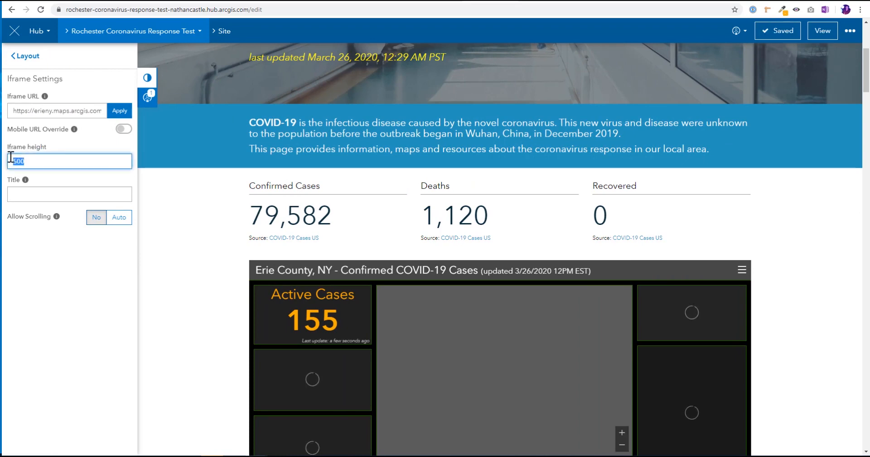
{"action": "type", "text": "600"}
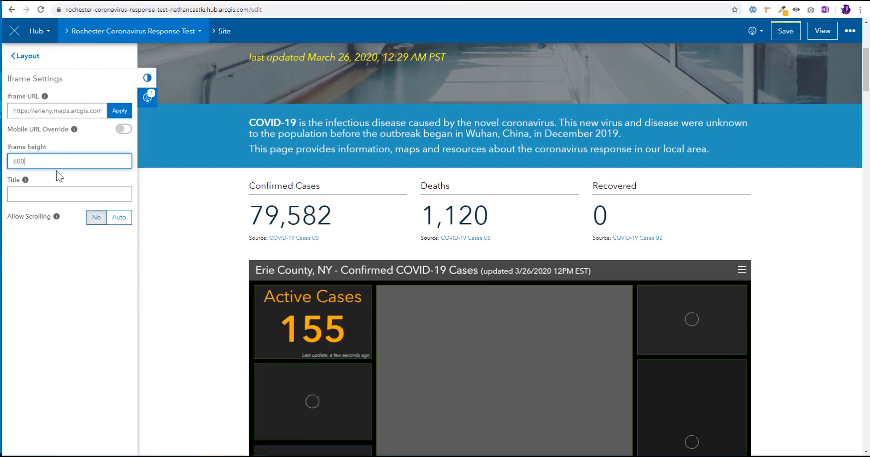
{"action": "scroll", "coordinate": [56, 171], "scroll_direction": "down", "scroll_amount": 2}
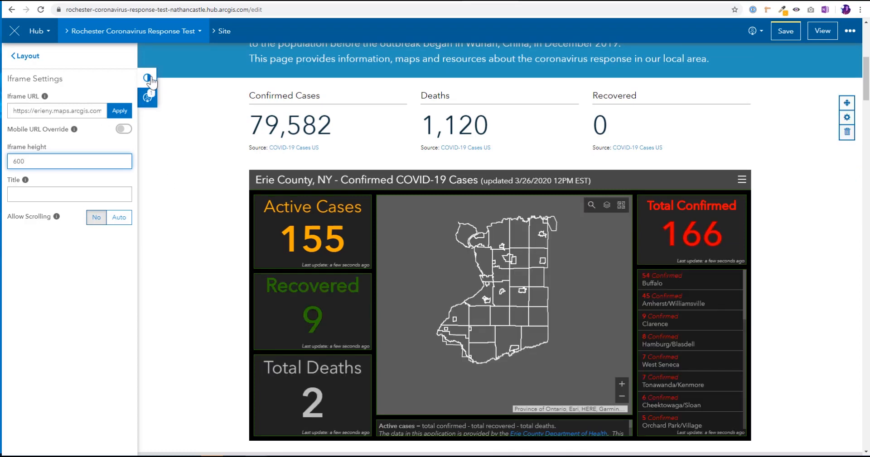
- Try the Wide layout on the row holding the Erie County dashboard and switch it back to Box
{"action": "left_click", "coordinate": [237, 92]}
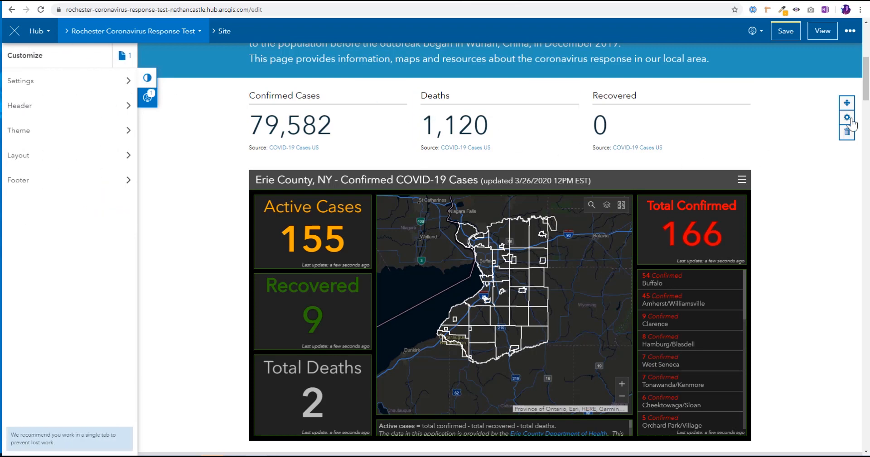
{"action": "mouse_move", "coordinate": [848, 187]}
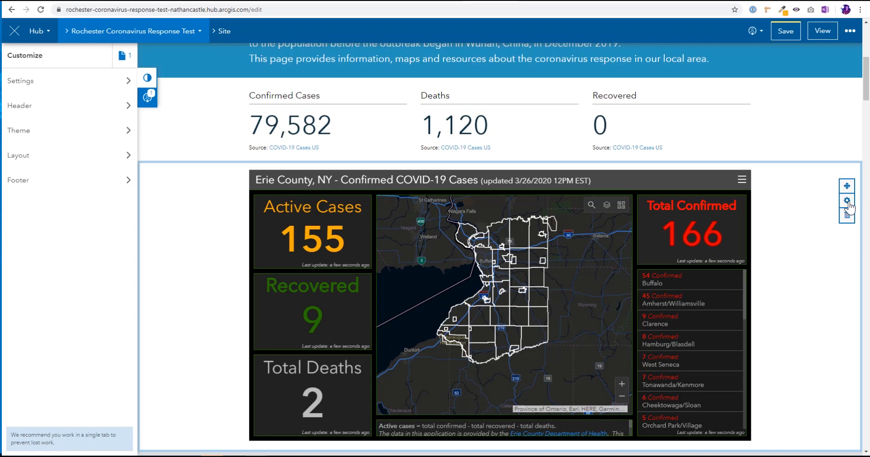
{"action": "left_click", "coordinate": [847, 201]}
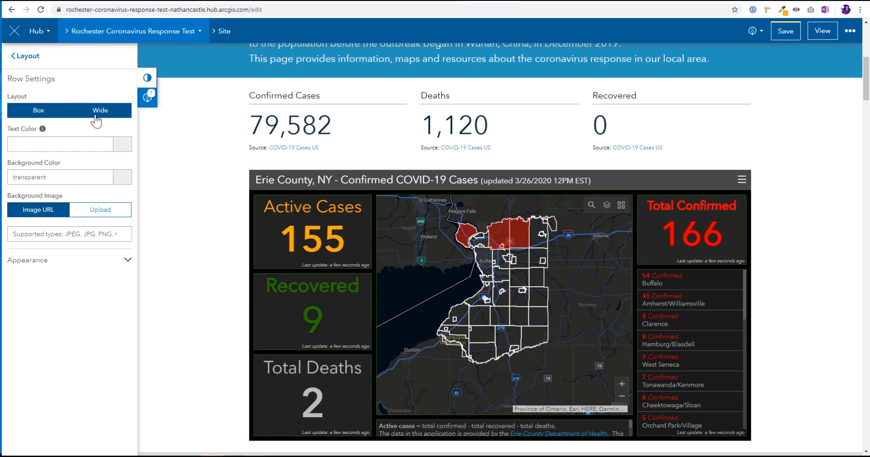
{"action": "left_click", "coordinate": [95, 117]}
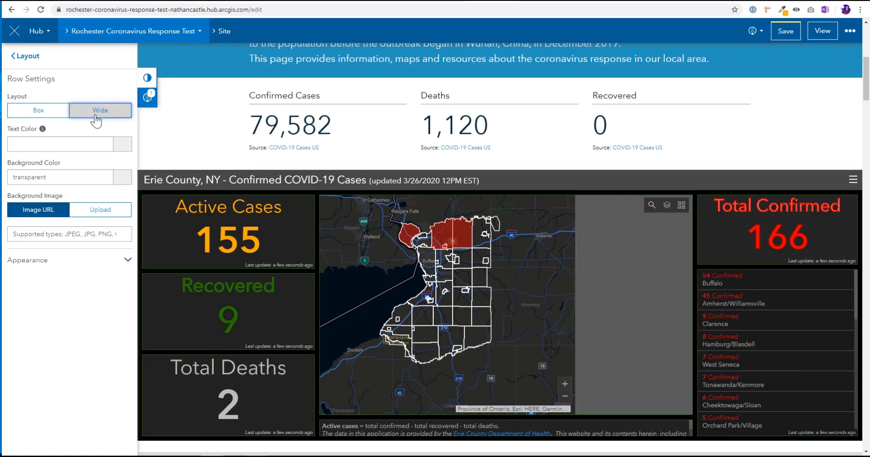
{"action": "scroll", "coordinate": [214, 132], "scroll_direction": "down", "scroll_amount": 1}
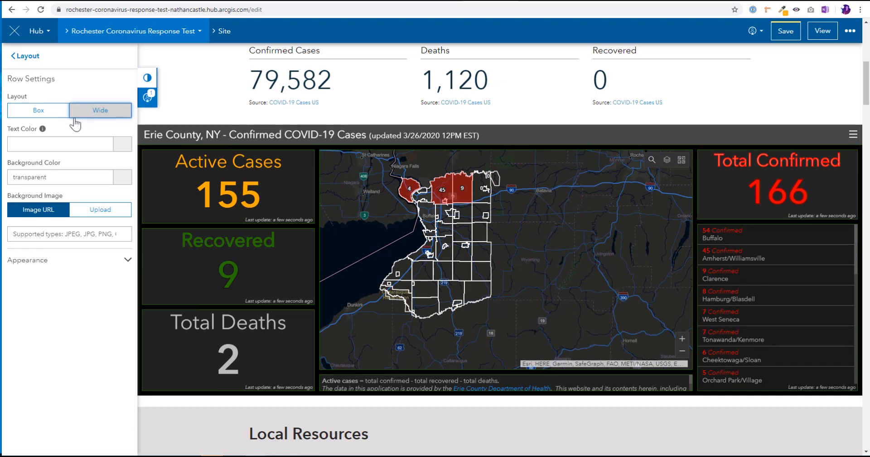
{"action": "left_click", "coordinate": [38, 112]}
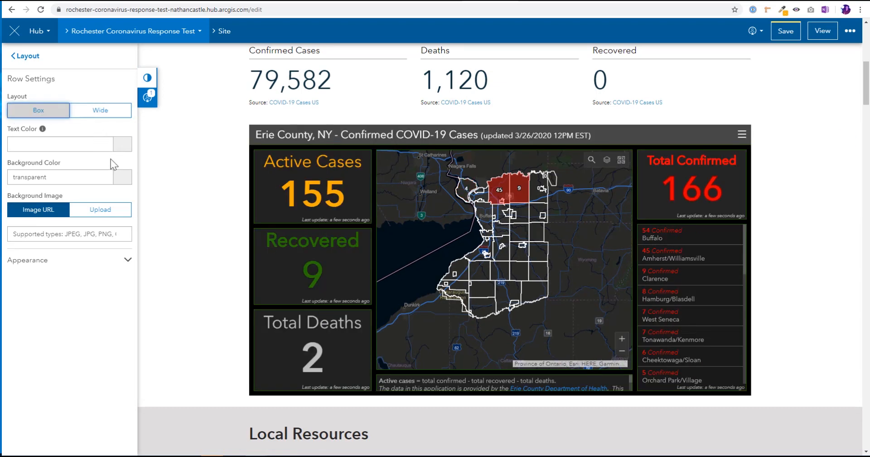
- Set the dashboard row's background color to white (#ffffff) and collapse the customization options
{"action": "left_click", "coordinate": [122, 179]}
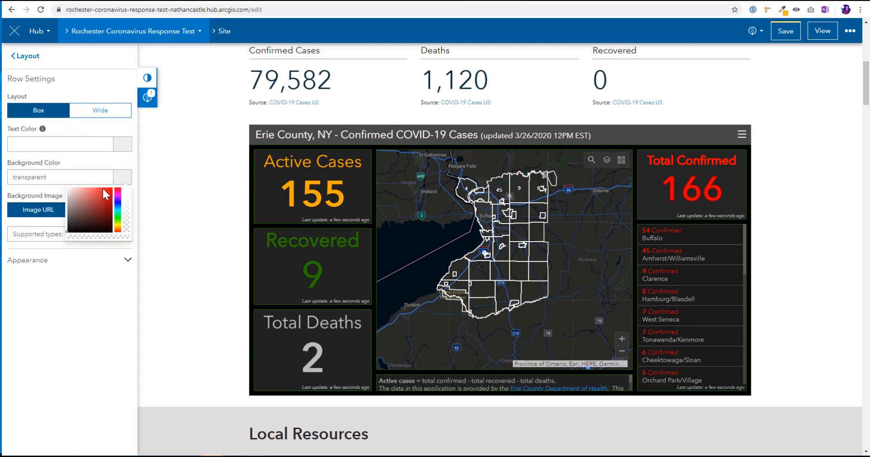
{"action": "left_click", "coordinate": [103, 189]}
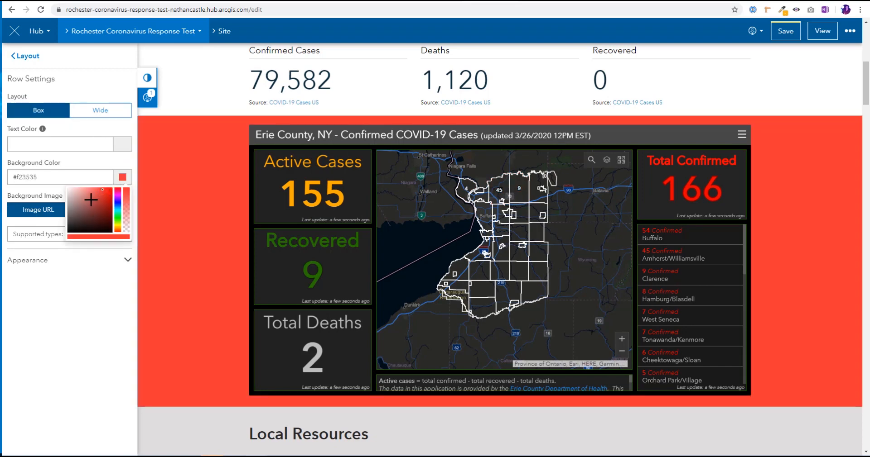
{"action": "left_click_drag", "start_coordinate": [91, 200], "coordinate": [58, 194]}
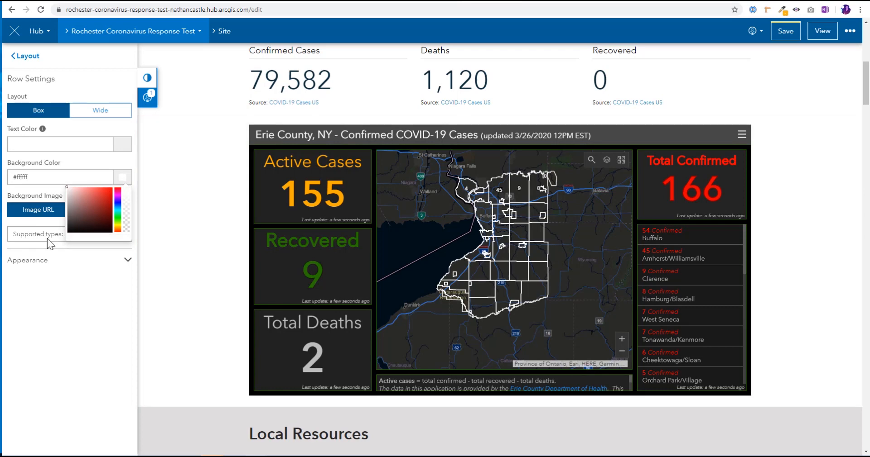
{"action": "left_click", "coordinate": [19, 386]}
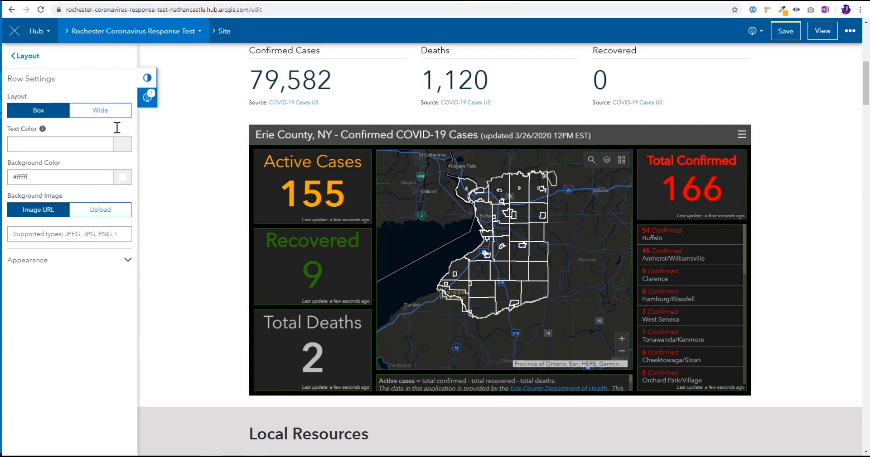
{"action": "left_click", "coordinate": [147, 79]}
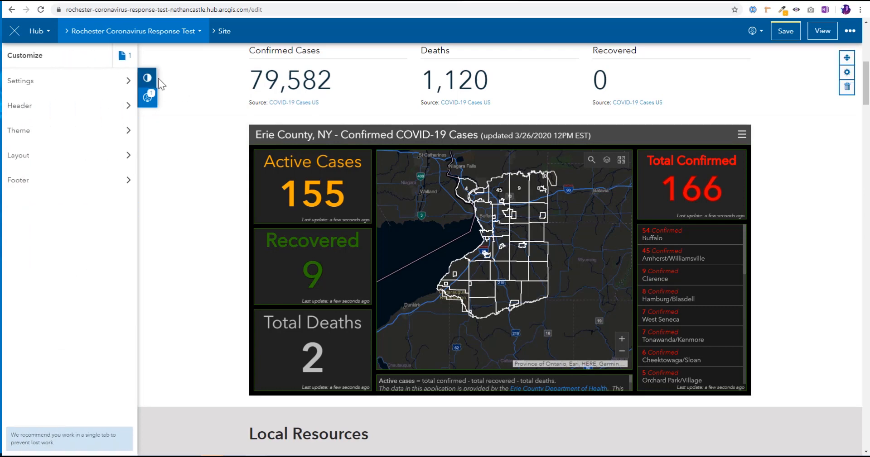
{"action": "left_click", "coordinate": [155, 78]}
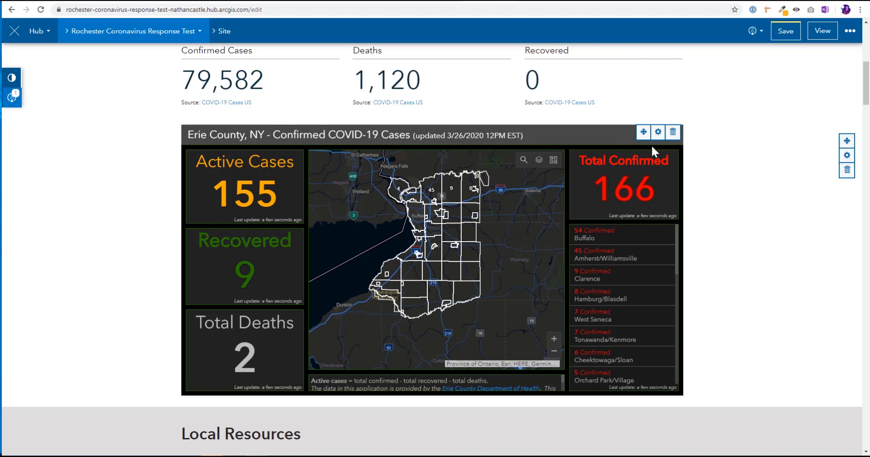
- Look over the dashboard's iframe settings and the data source and selected field of the Confirmed Cases statistic
{"action": "left_click", "coordinate": [658, 132]}
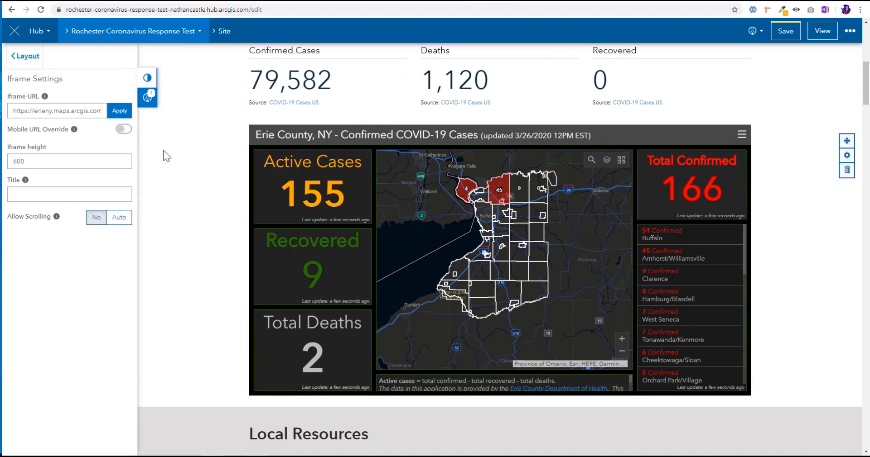
{"action": "left_click", "coordinate": [149, 82]}
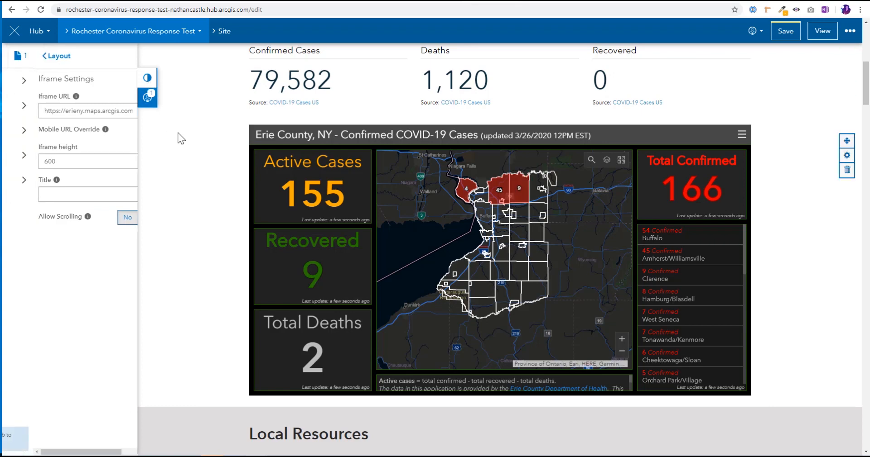
{"action": "scroll", "coordinate": [198, 144], "scroll_direction": "up", "scroll_amount": 2}
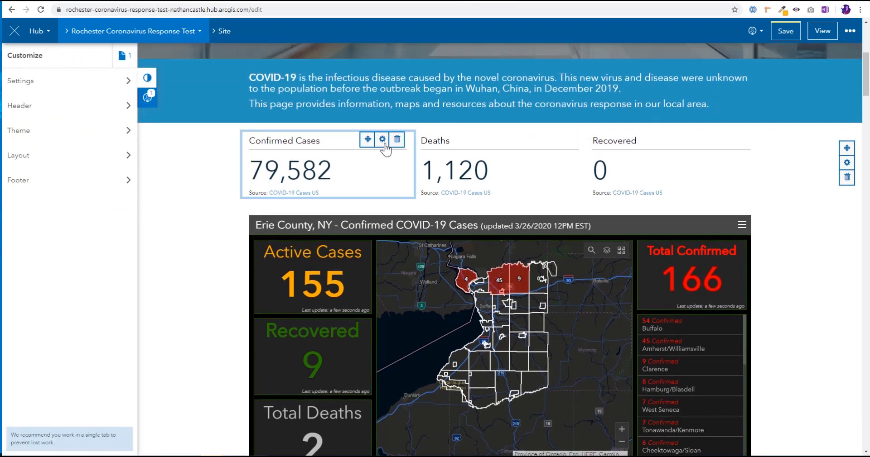
{"action": "left_click", "coordinate": [383, 141]}
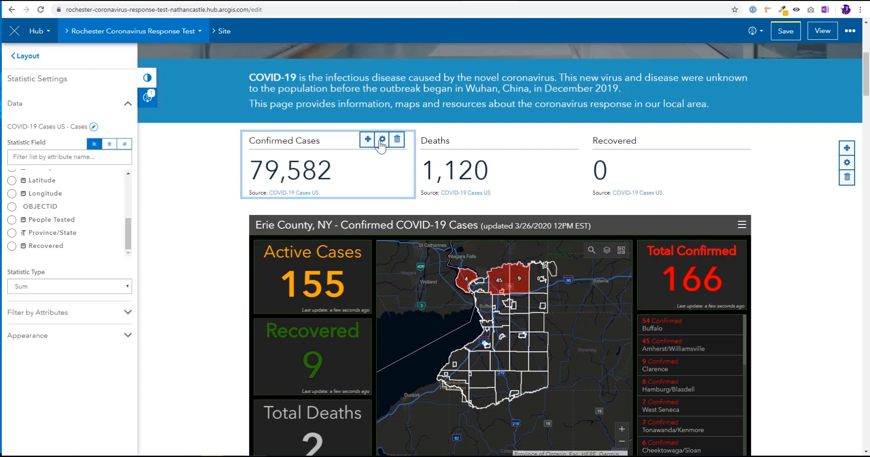
{"action": "scroll", "coordinate": [94, 210], "scroll_direction": "up", "scroll_amount": 3}
{"action": "scroll", "coordinate": [93, 210], "scroll_direction": "up", "scroll_amount": 1}
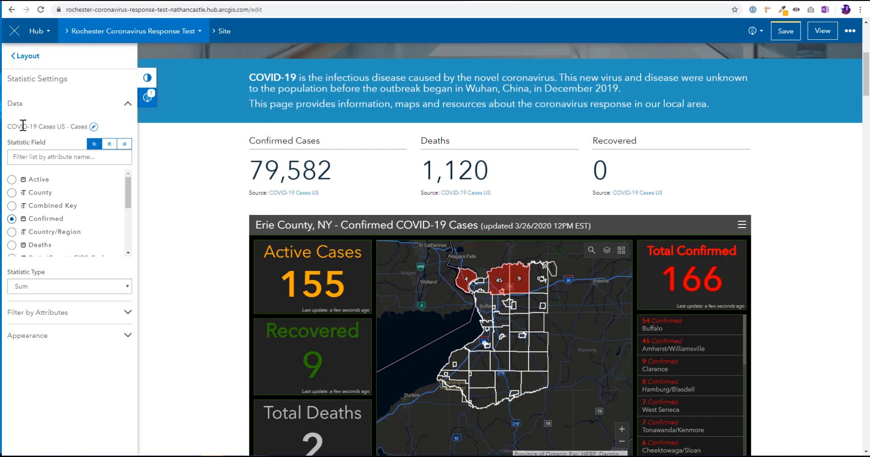
{"action": "left_click_drag", "start_coordinate": [22, 126], "coordinate": [71, 128]}
{"action": "left_click", "coordinate": [71, 128]}
{"action": "left_click", "coordinate": [94, 128]}
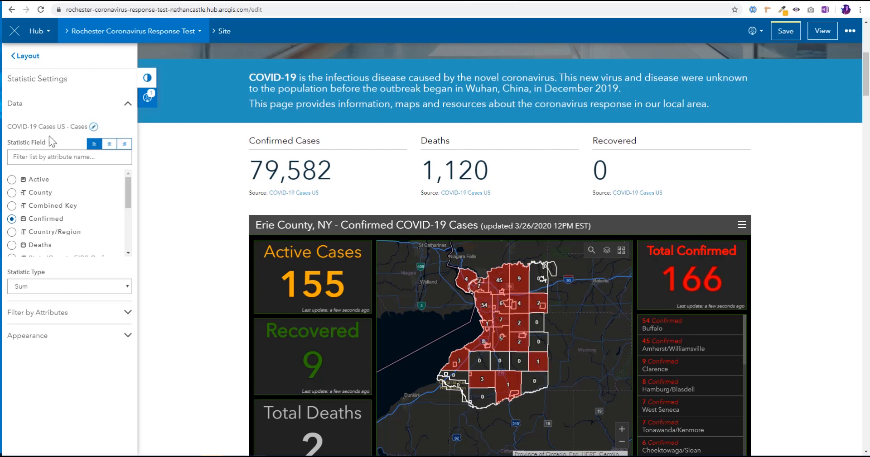
- Examine the remaining fields and the statistic types offered for the Confirmed Cases statistic, and collapse the customization options
{"action": "scroll", "coordinate": [44, 191], "scroll_direction": "down", "scroll_amount": 1}
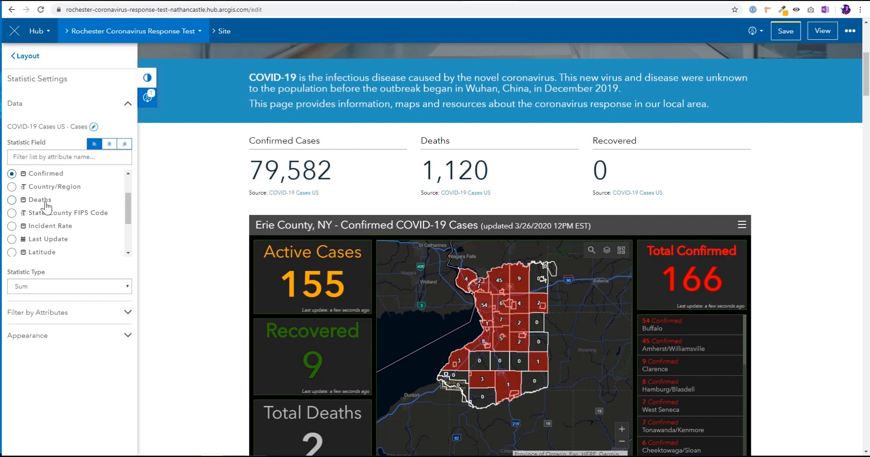
{"action": "scroll", "coordinate": [45, 208], "scroll_direction": "down", "scroll_amount": 1}
{"action": "left_click", "coordinate": [59, 285]}
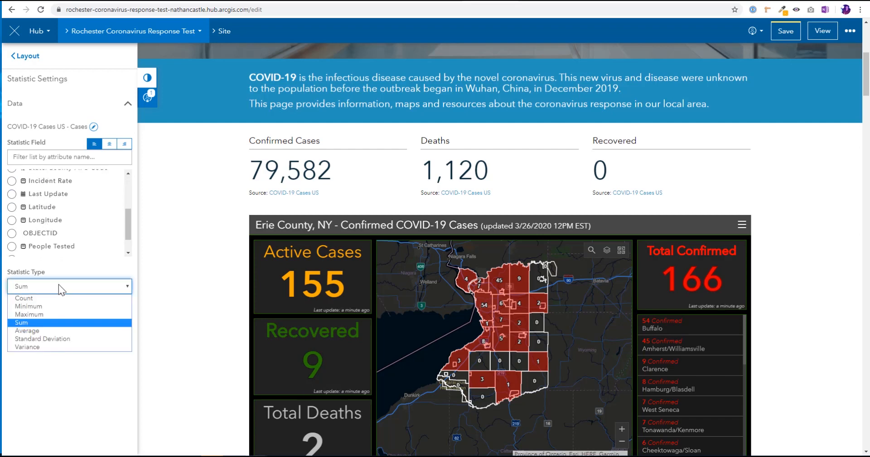
{"action": "left_click", "coordinate": [48, 390]}
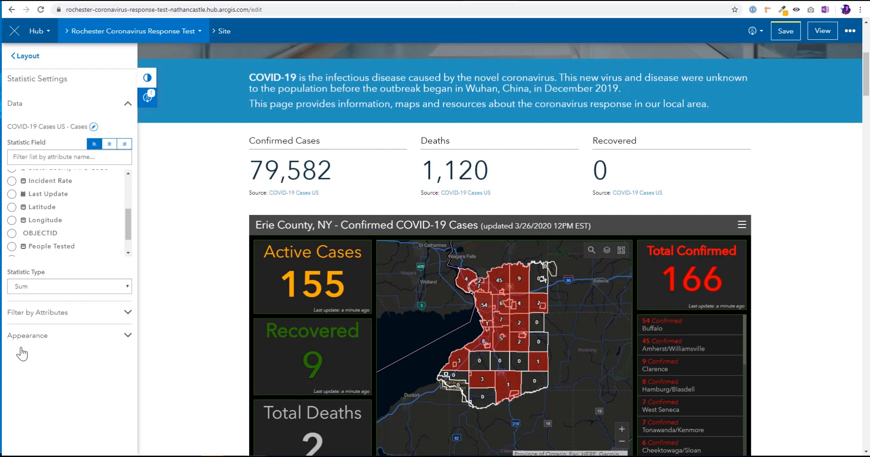
{"action": "left_click", "coordinate": [146, 94]}
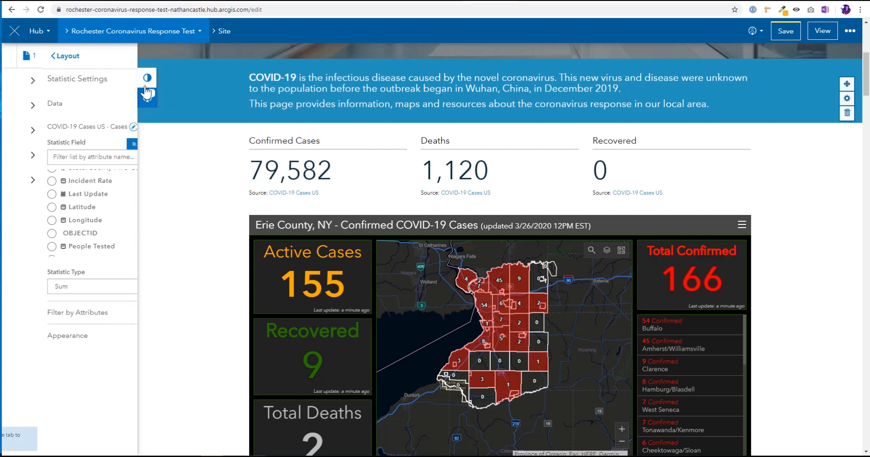
{"action": "left_click", "coordinate": [145, 86]}
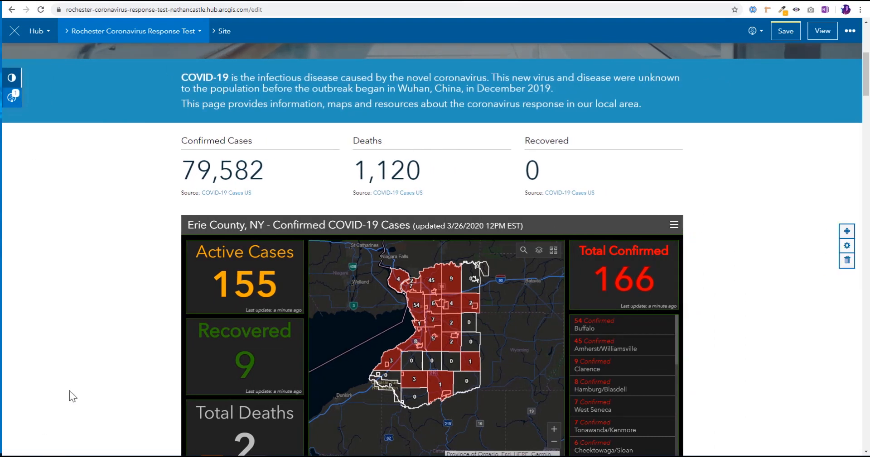
- Save the site edits and open the live site to look through the page
{"action": "scroll", "coordinate": [69, 390], "scroll_direction": "down", "scroll_amount": 1}
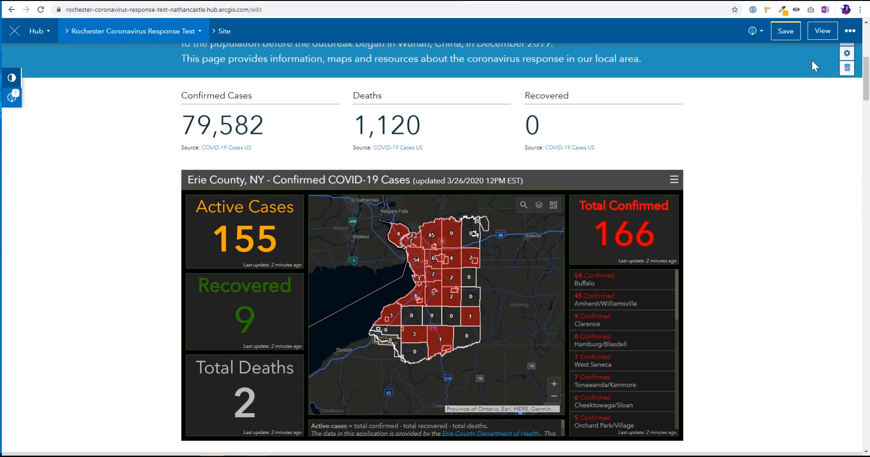
{"action": "left_click", "coordinate": [785, 31]}
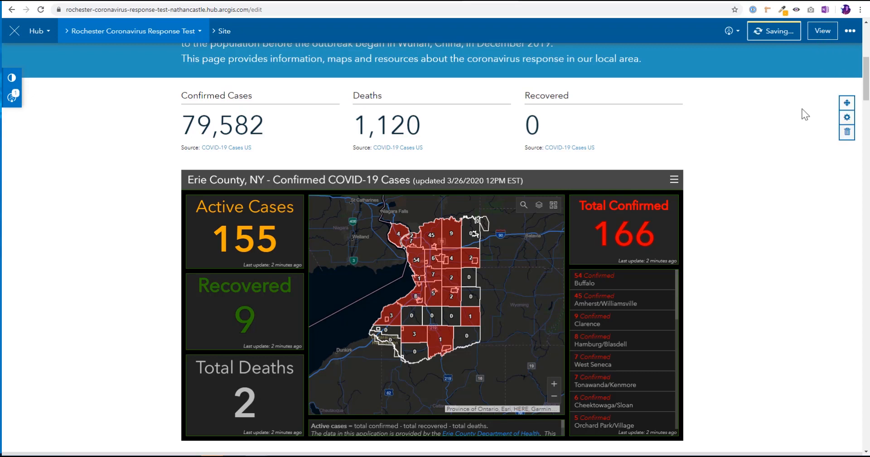
{"action": "left_click", "coordinate": [827, 34]}
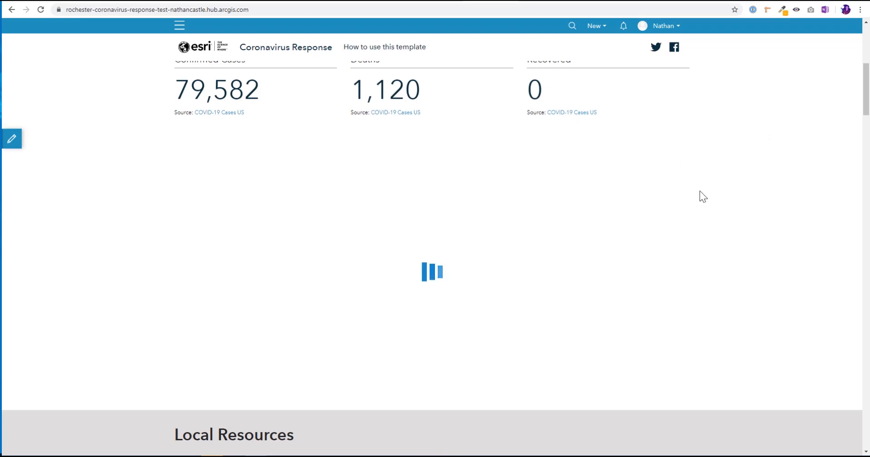
{"action": "scroll", "coordinate": [697, 197], "scroll_direction": "up", "scroll_amount": 2}
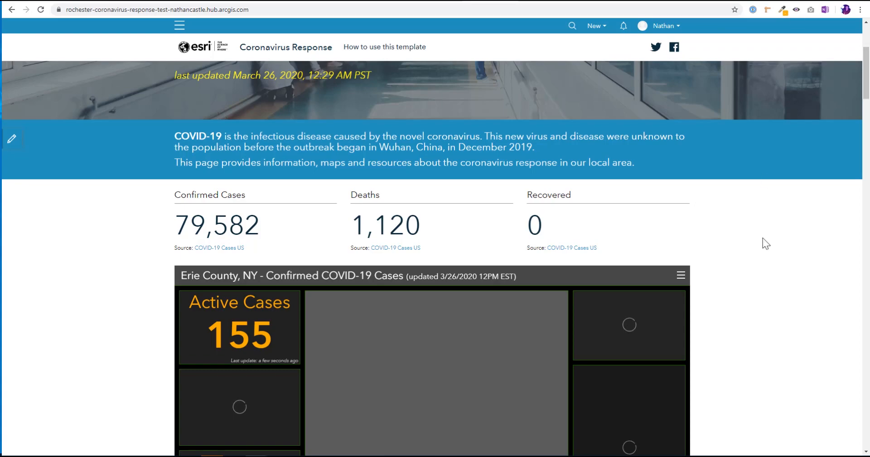
{"action": "scroll", "coordinate": [763, 239], "scroll_direction": "down", "scroll_amount": 10}
- Shrink the browser window to phone width and reposition it on the desktop to check the site's mobile layout
{"action": "left_click_drag", "start_coordinate": [801, 1], "coordinate": [785, 8]}
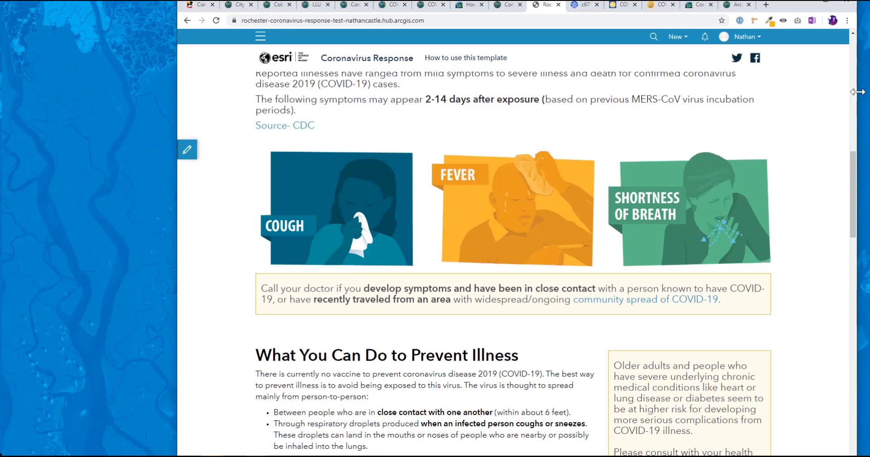
{"action": "left_click_drag", "start_coordinate": [856, 97], "coordinate": [410, 97]}
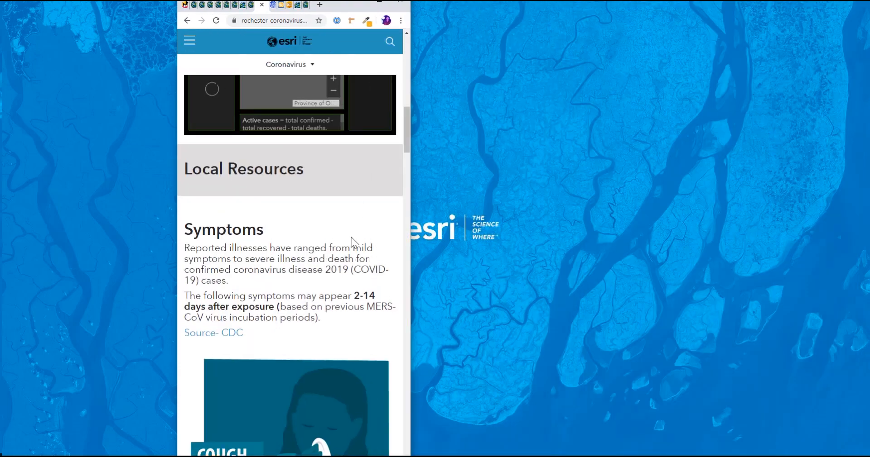
{"action": "left_click_drag", "start_coordinate": [346, 10], "coordinate": [482, 5]}
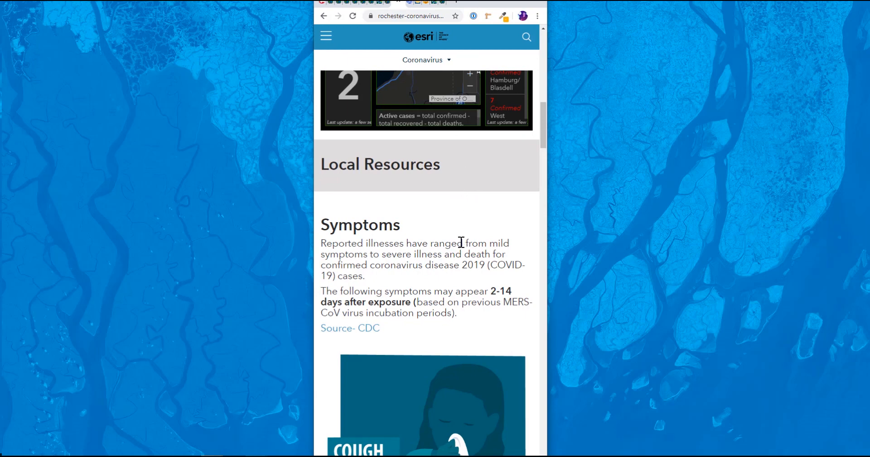
- Look through the phone-width page from the Symptoms section to the home-care steps, and back up to the embedded dashboard
{"action": "scroll", "coordinate": [424, 275], "scroll_direction": "down", "scroll_amount": 10}
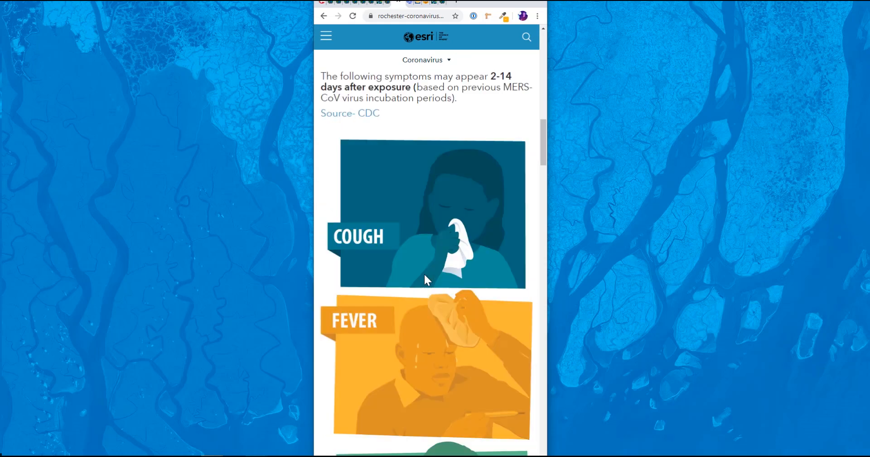
{"action": "scroll", "coordinate": [424, 275], "scroll_direction": "down", "scroll_amount": 3}
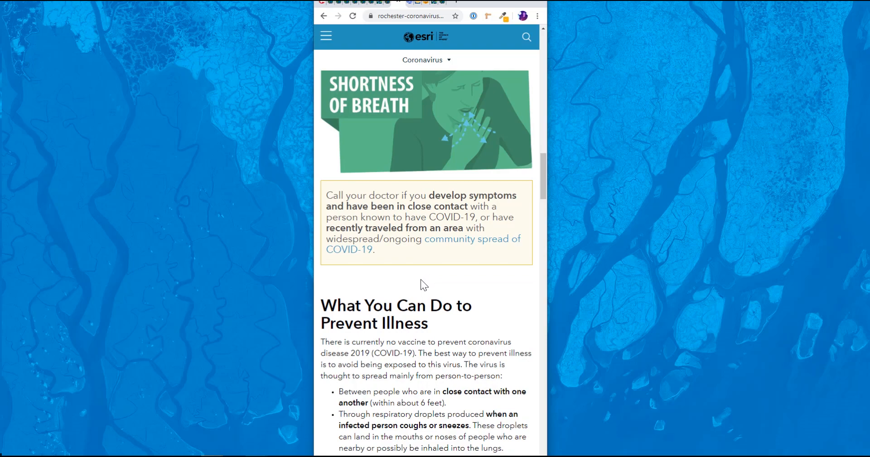
{"action": "scroll", "coordinate": [421, 280], "scroll_direction": "down", "scroll_amount": 4}
{"action": "scroll", "coordinate": [421, 280], "scroll_direction": "down", "scroll_amount": 13}
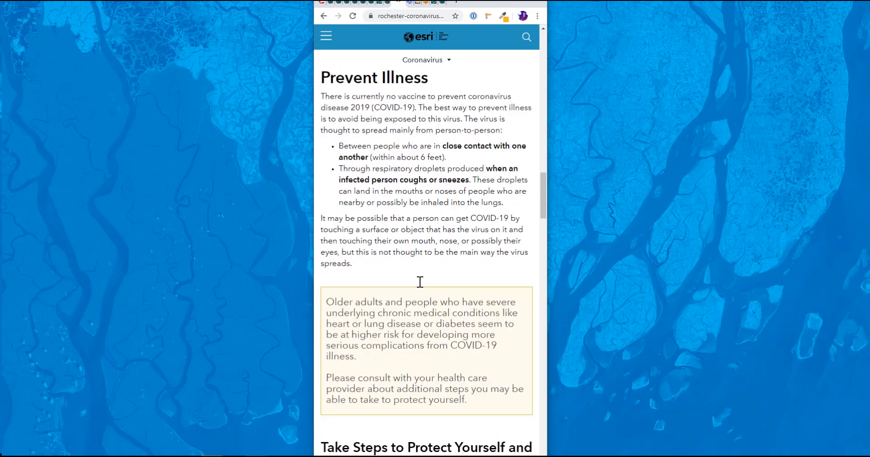
{"action": "scroll", "coordinate": [417, 286], "scroll_direction": "down", "scroll_amount": 20}
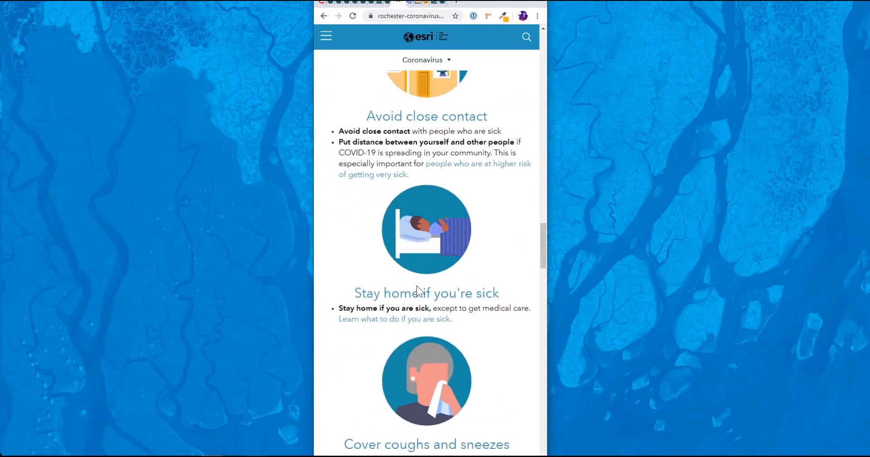
{"action": "scroll", "coordinate": [412, 298], "scroll_direction": "down", "scroll_amount": 6}
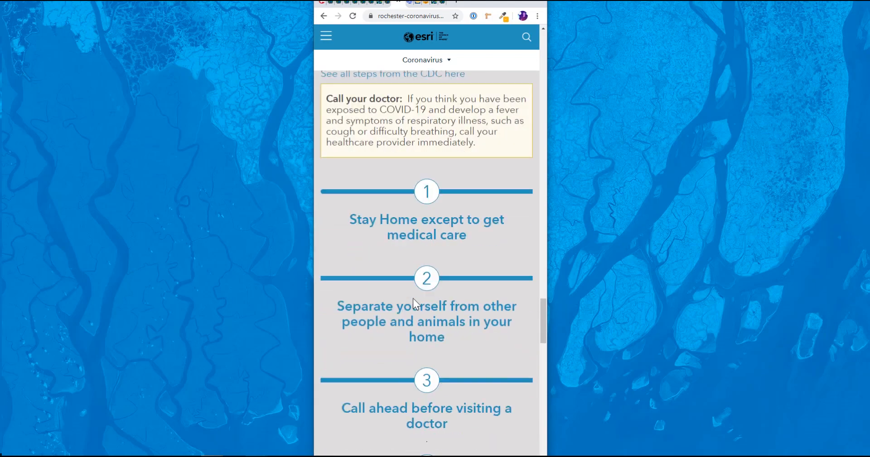
{"action": "scroll", "coordinate": [413, 303], "scroll_direction": "up", "scroll_amount": 20}
{"action": "scroll", "coordinate": [421, 313], "scroll_direction": "up", "scroll_amount": 20}
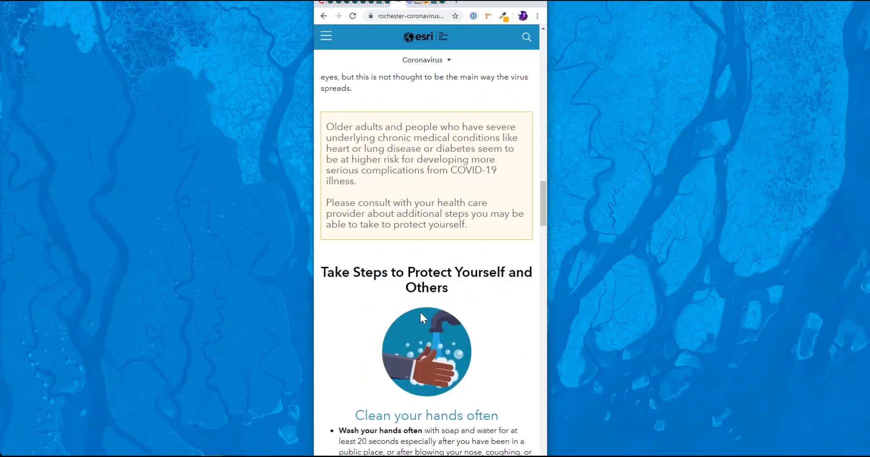
{"action": "scroll", "coordinate": [421, 317], "scroll_direction": "up", "scroll_amount": 9}
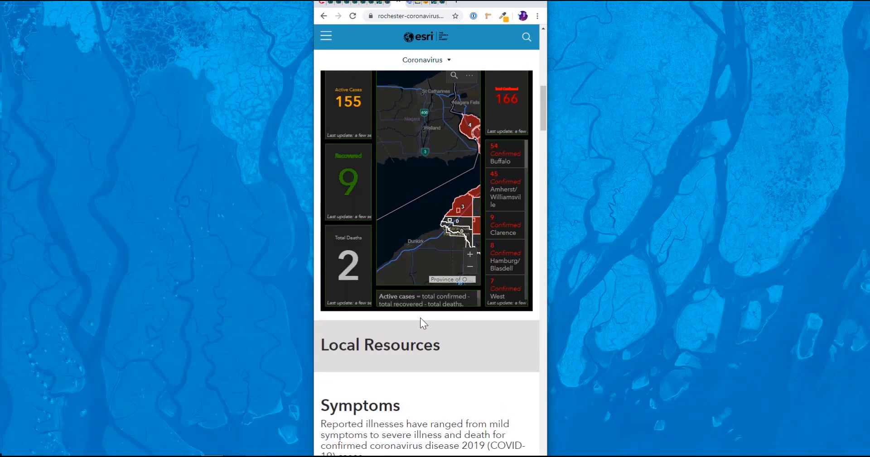
{"action": "scroll", "coordinate": [539, 213], "scroll_direction": "down", "scroll_amount": 2}
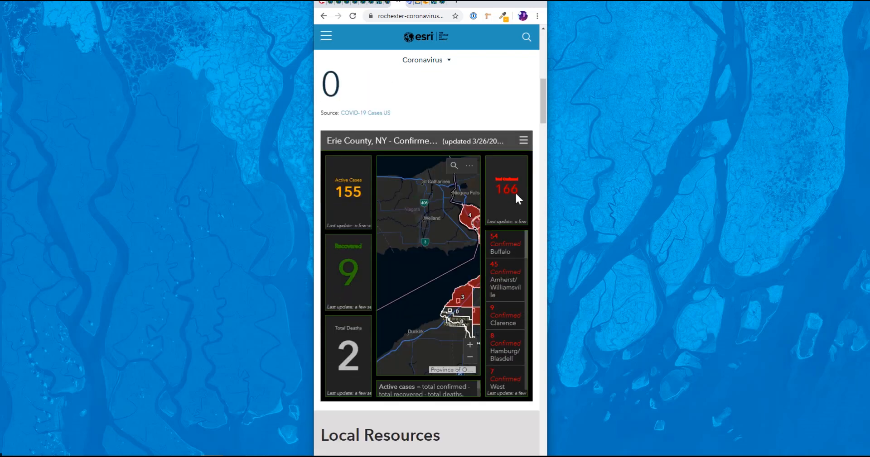
{"action": "left_click", "coordinate": [352, 184]}
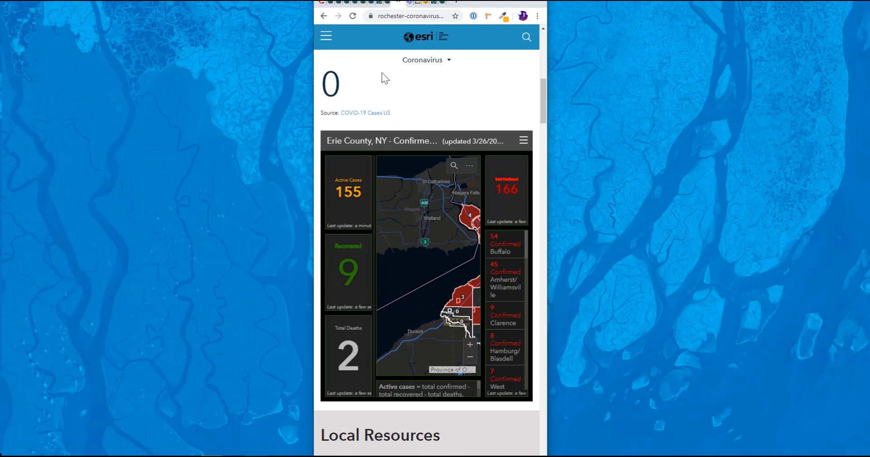
- Maximize the browser window and reopen the site for editing with its layout elements listed
{"action": "double_click", "coordinate": [482, 3]}
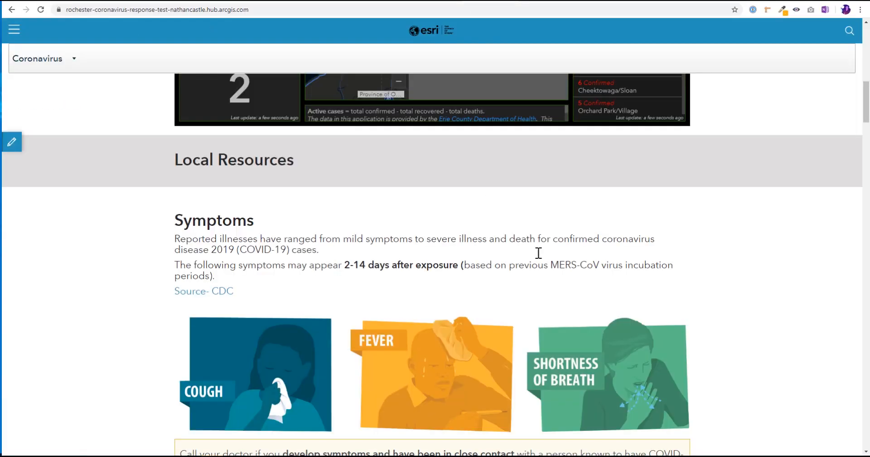
{"action": "scroll", "coordinate": [768, 364], "scroll_direction": "up", "scroll_amount": 7}
{"action": "scroll", "coordinate": [751, 339], "scroll_direction": "up", "scroll_amount": 6}
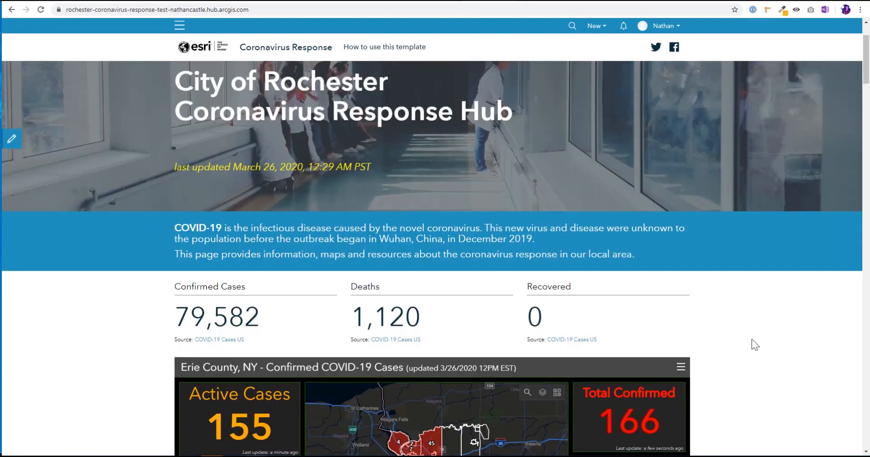
{"action": "scroll", "coordinate": [18, 143], "scroll_direction": "up", "scroll_amount": 1}
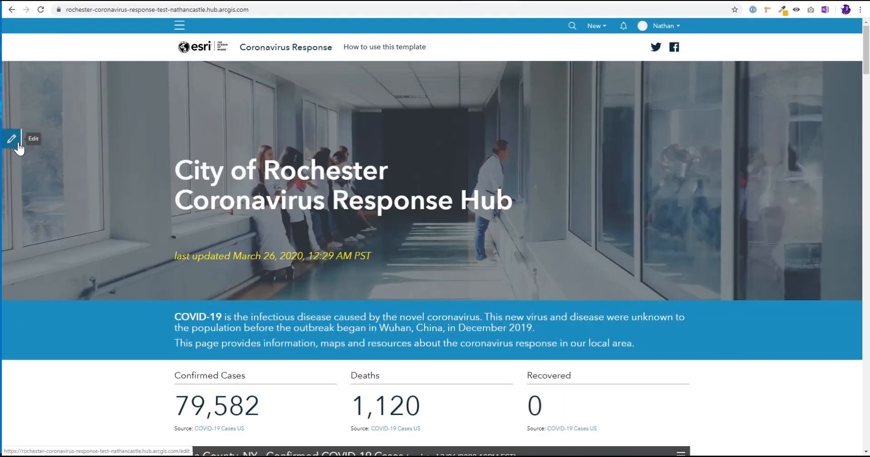
{"action": "left_click", "coordinate": [16, 139]}
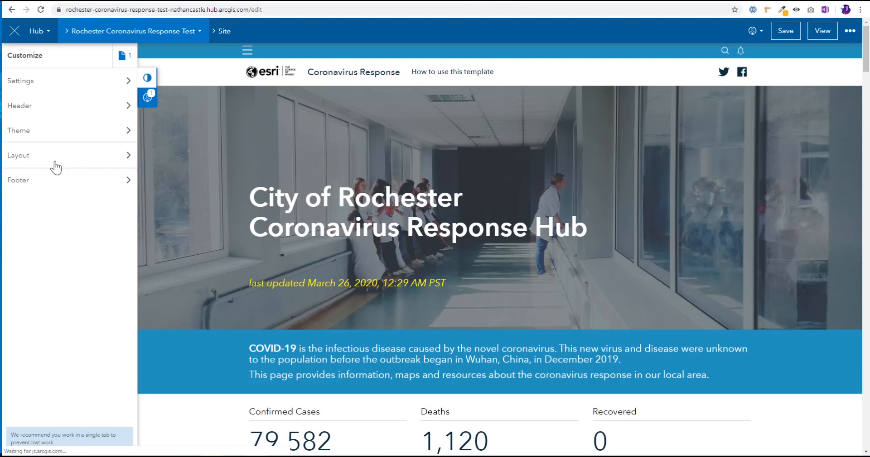
{"action": "left_click", "coordinate": [54, 166]}
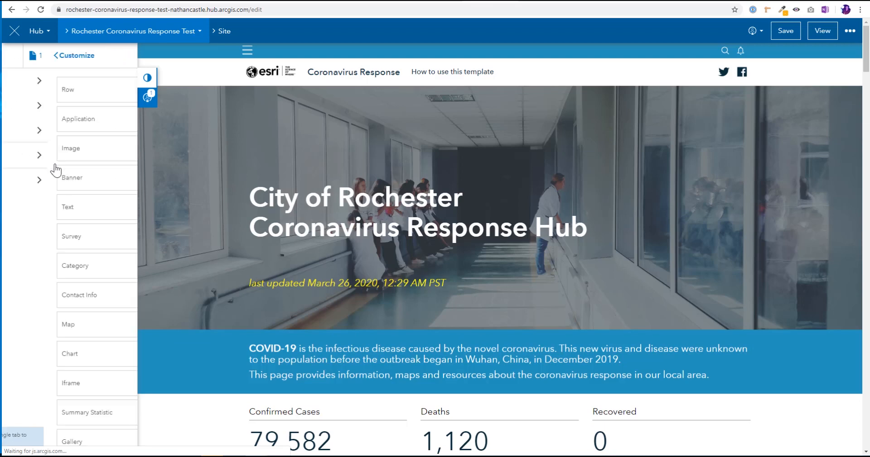
- Reword the end of the introductory text below the banner to read "in the Rochester area." and close its text editor
{"action": "scroll", "coordinate": [229, 303], "scroll_direction": "down", "scroll_amount": 2}
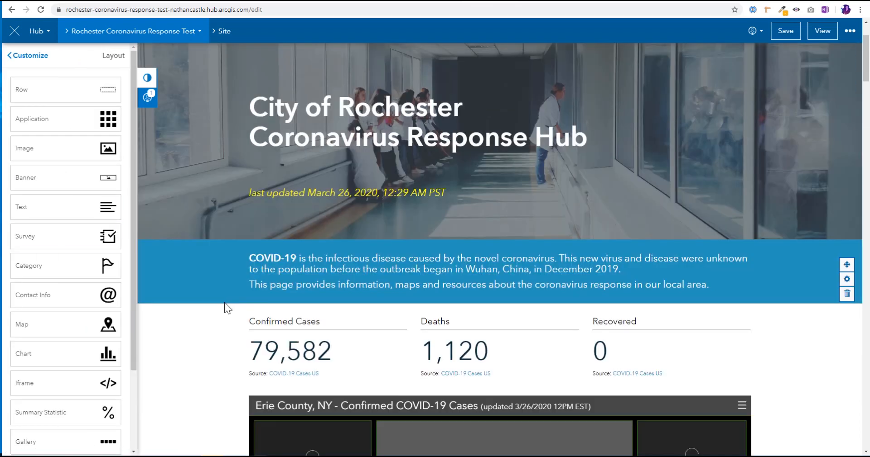
{"action": "scroll", "coordinate": [208, 299], "scroll_direction": "down", "scroll_amount": 1}
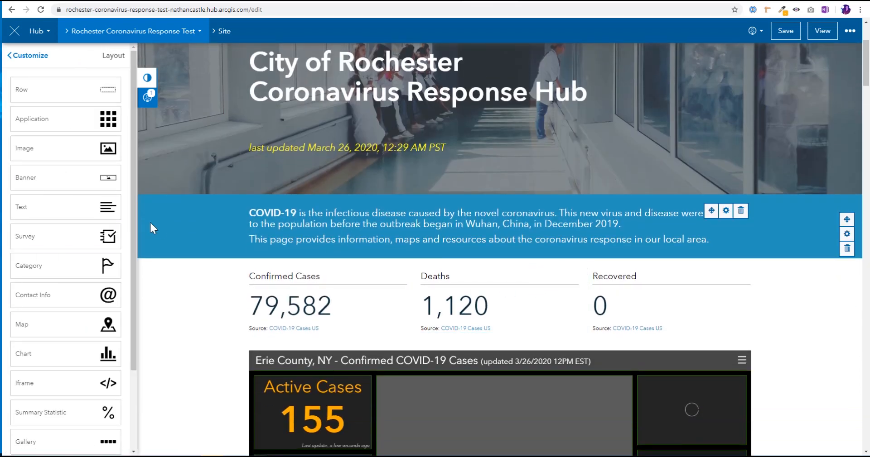
{"action": "left_click", "coordinate": [725, 211]}
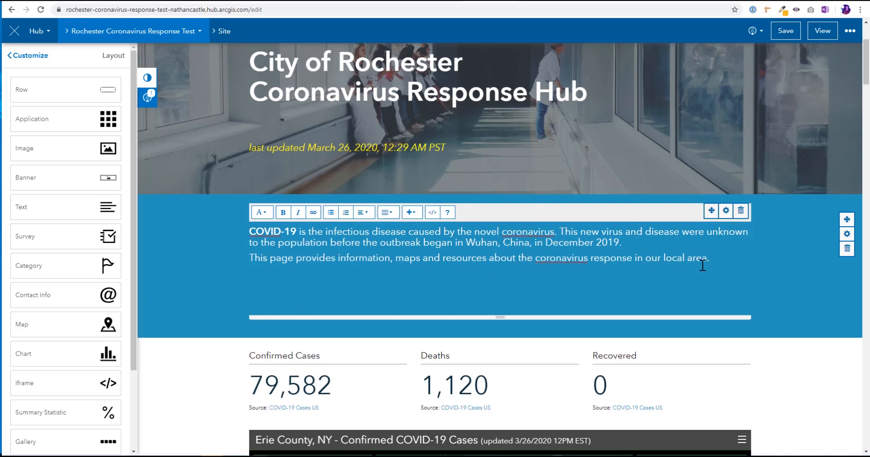
{"action": "left_click_drag", "start_coordinate": [707, 261], "coordinate": [327, 257]}
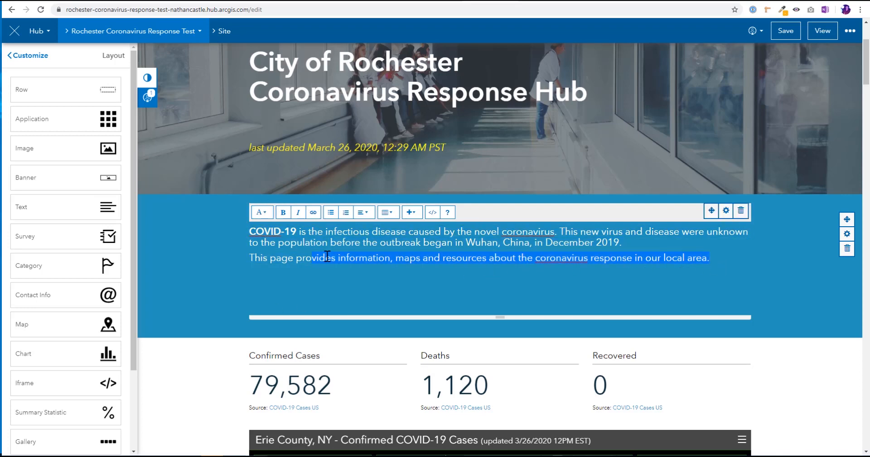
{"action": "left_click", "coordinate": [327, 257]}
{"action": "left_click_drag", "start_coordinate": [720, 262], "coordinate": [645, 262]}
{"action": "type", "text": "the Ro"}
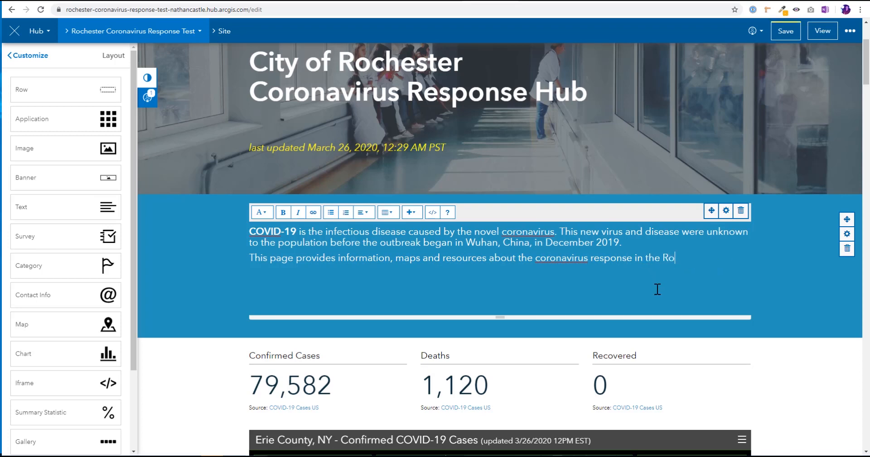
{"action": "type", "text": "chester area."}
{"action": "left_click", "coordinate": [723, 214]}
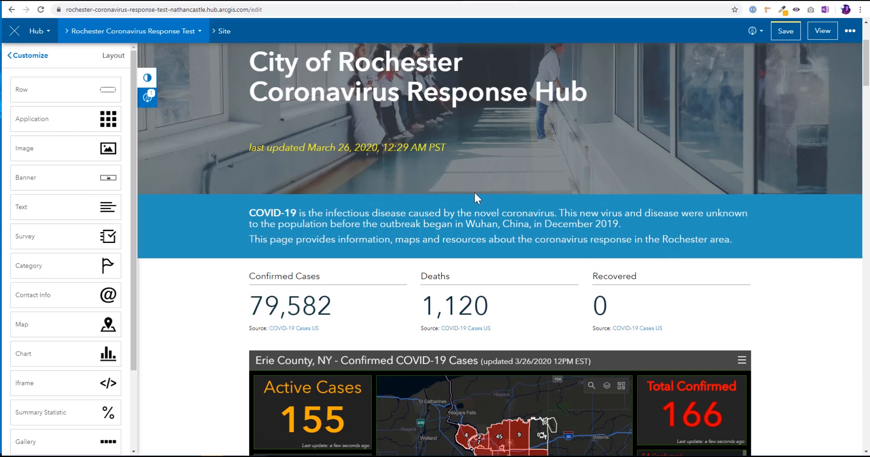
- Open the "What You Can Do to Prevent Illness" text for editing, examine its HTML code, and close the editor
{"action": "scroll", "coordinate": [473, 191], "scroll_direction": "up", "scroll_amount": 3}
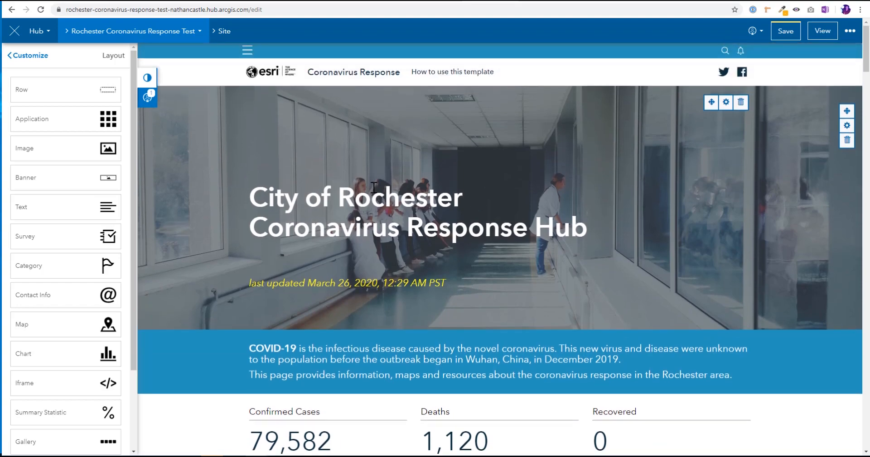
{"action": "scroll", "coordinate": [198, 231], "scroll_direction": "down", "scroll_amount": 5}
{"action": "scroll", "coordinate": [201, 231], "scroll_direction": "down", "scroll_amount": 10}
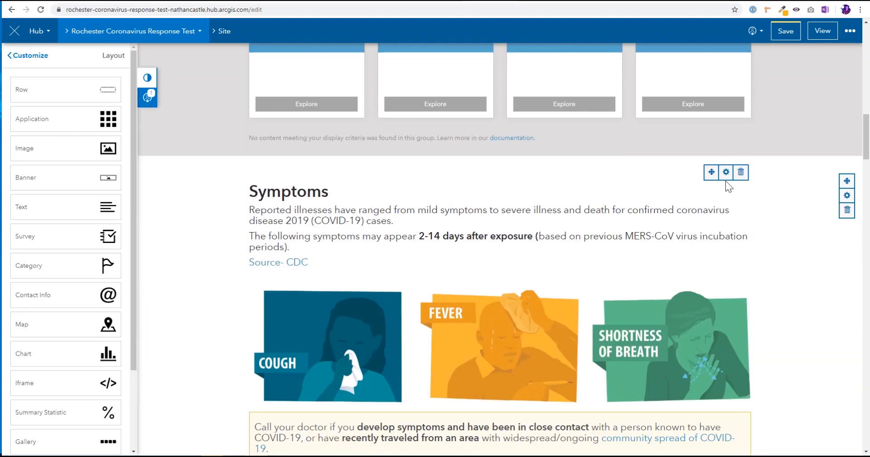
{"action": "scroll", "coordinate": [716, 195], "scroll_direction": "down", "scroll_amount": 3}
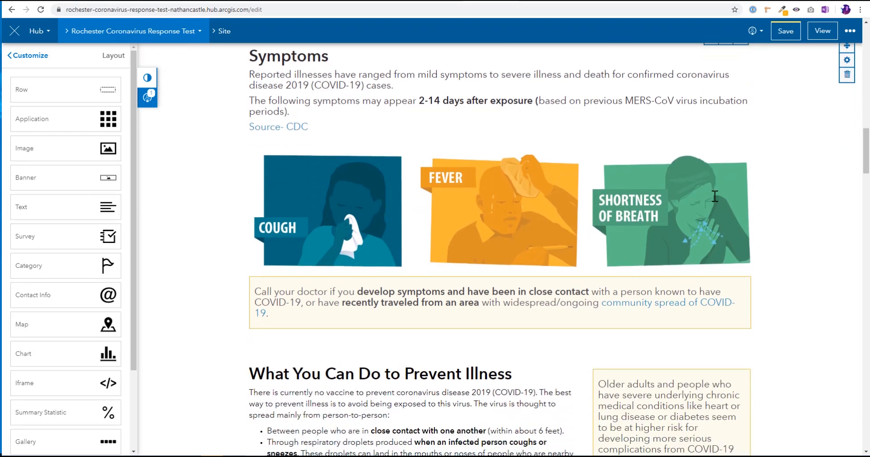
{"action": "scroll", "coordinate": [701, 222], "scroll_direction": "down", "scroll_amount": 3}
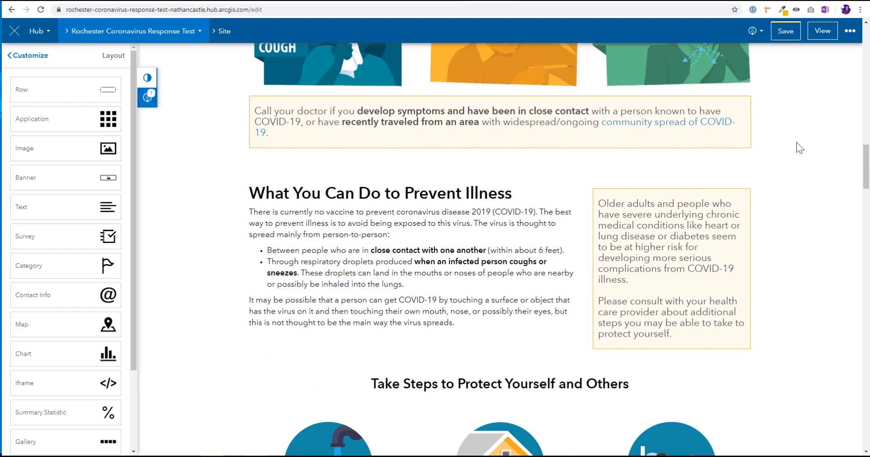
{"action": "left_click", "coordinate": [553, 183]}
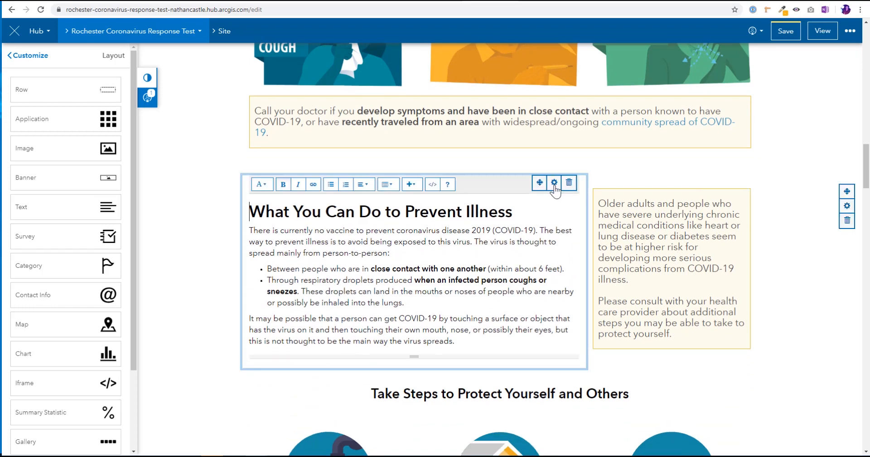
{"action": "left_click", "coordinate": [434, 187]}
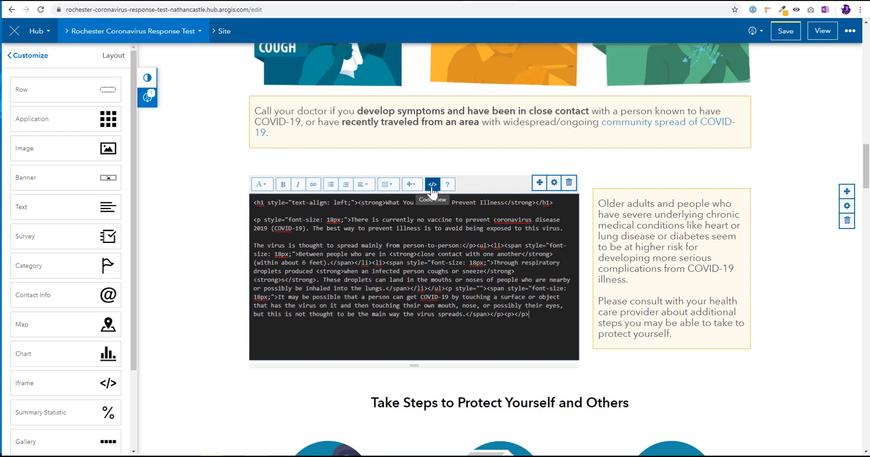
{"action": "left_click", "coordinate": [433, 184]}
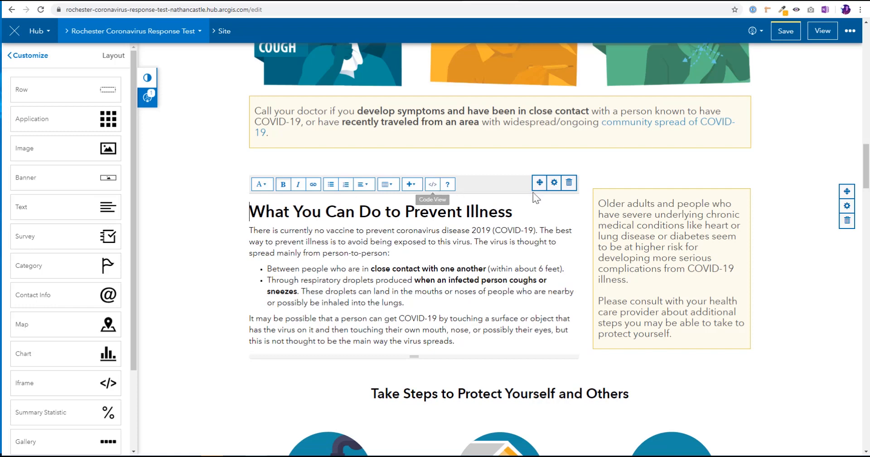
{"action": "left_click", "coordinate": [553, 188]}
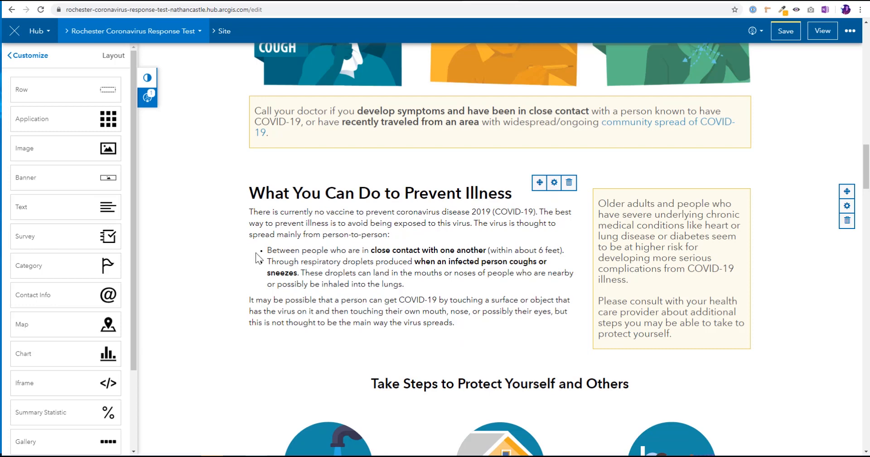
- Open the Local Resources gallery's settings and look over its display options and the choices for the number of cards shown
{"action": "scroll", "coordinate": [243, 259], "scroll_direction": "up", "scroll_amount": 7}
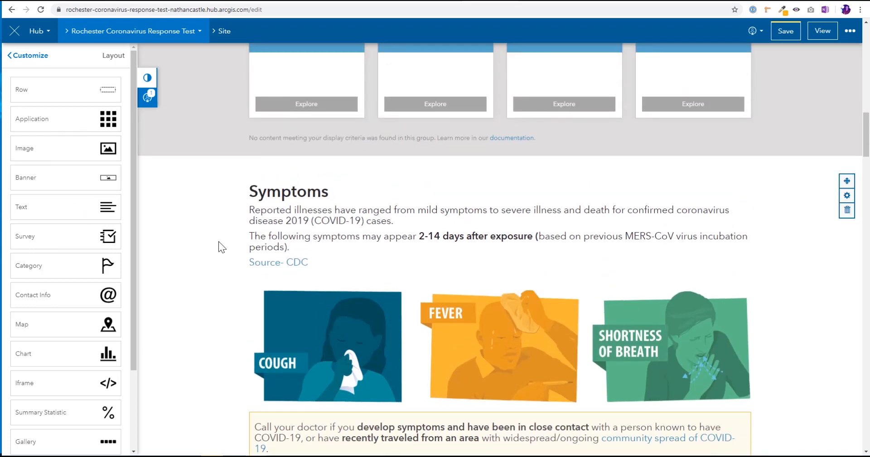
{"action": "scroll", "coordinate": [218, 241], "scroll_direction": "up", "scroll_amount": 2}
{"action": "scroll", "coordinate": [218, 241], "scroll_direction": "up", "scroll_amount": 10}
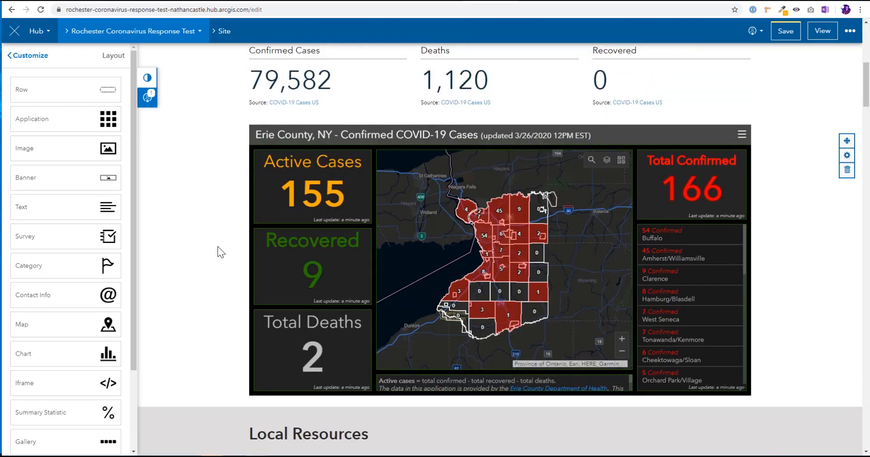
{"action": "scroll", "coordinate": [217, 247], "scroll_direction": "up", "scroll_amount": 5}
{"action": "scroll", "coordinate": [216, 247], "scroll_direction": "down", "scroll_amount": 10}
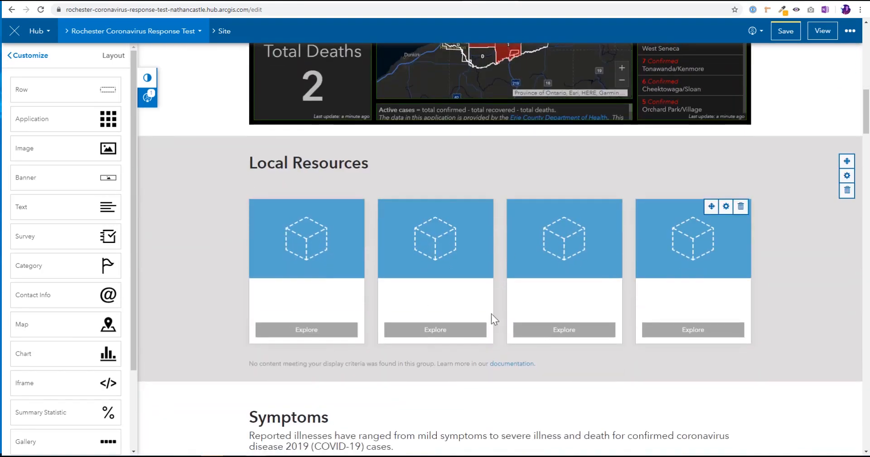
{"action": "left_click", "coordinate": [726, 207]}
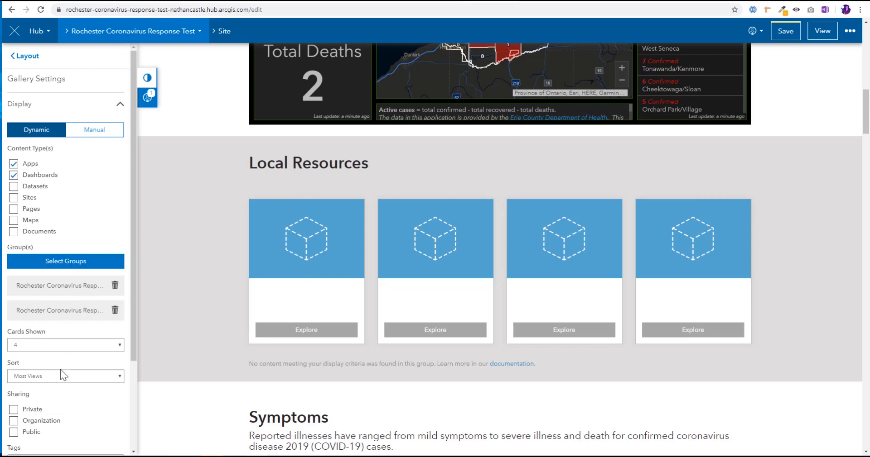
{"action": "left_click", "coordinate": [63, 346]}
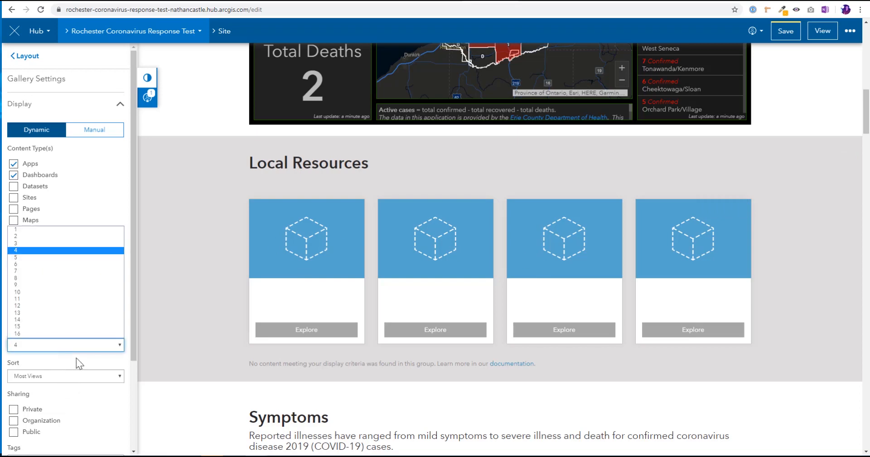
{"action": "left_click", "coordinate": [76, 358]}
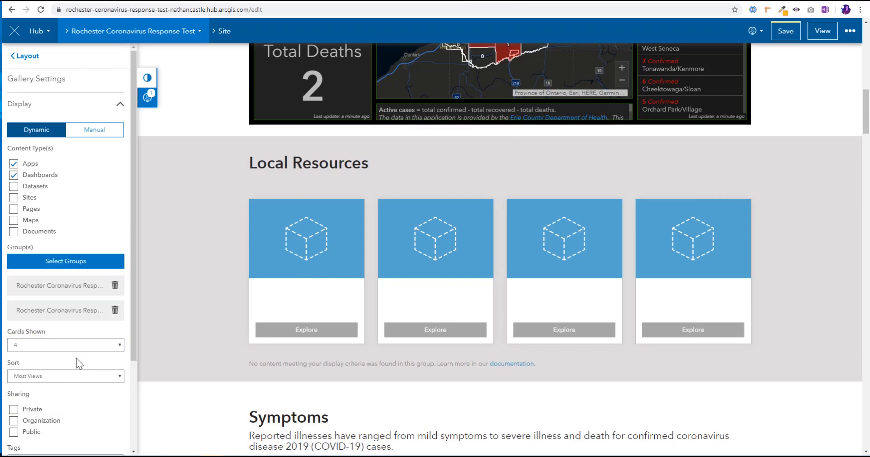
- Switch the Local Resources gallery to manually chosen content and search the World (Public) content for "Coronavirus"
{"action": "left_click", "coordinate": [82, 130]}
{"action": "left_click", "coordinate": [63, 154]}
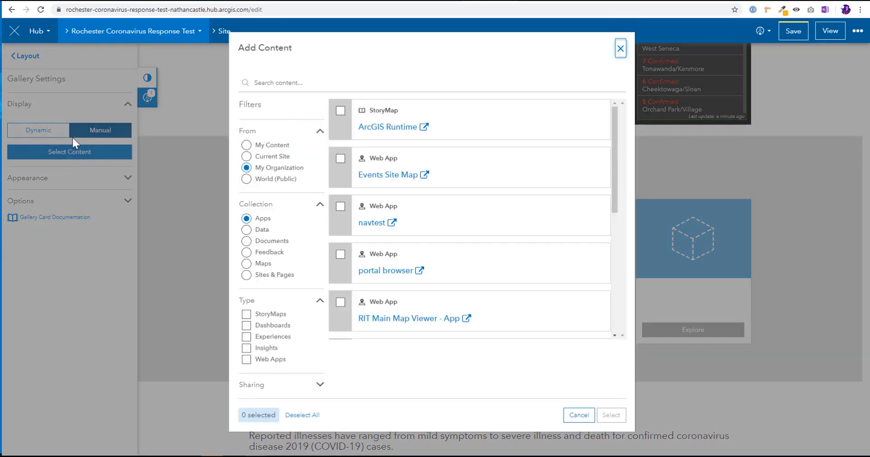
{"action": "left_click", "coordinate": [289, 181]}
{"action": "left_click", "coordinate": [286, 83]}
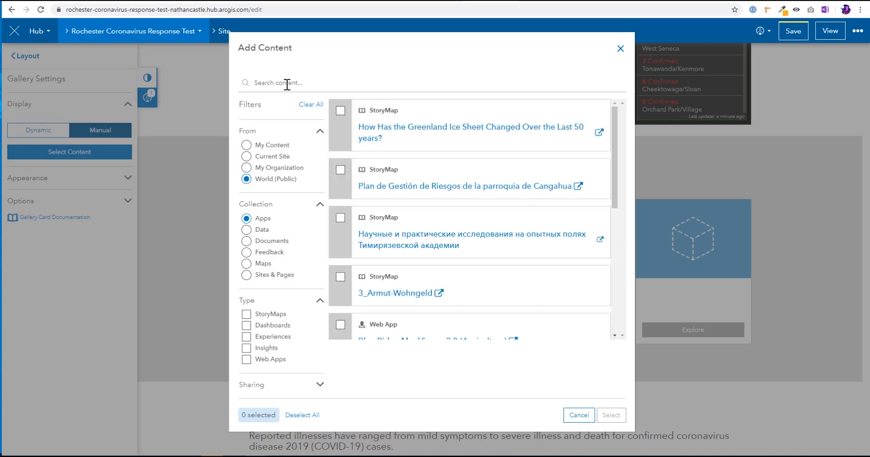
{"action": "type", "text": "Coronavirus Erie"}
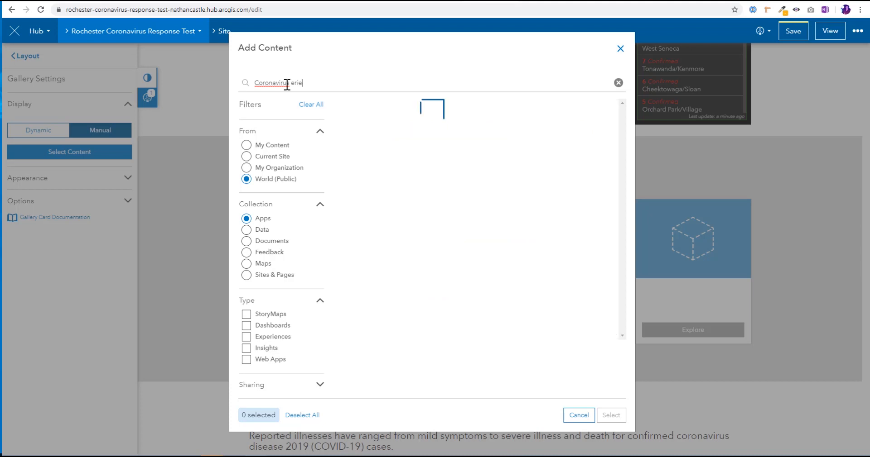
{"action": "double_click", "coordinate": [297, 83]}
{"action": "key", "text": "BackSpace"}
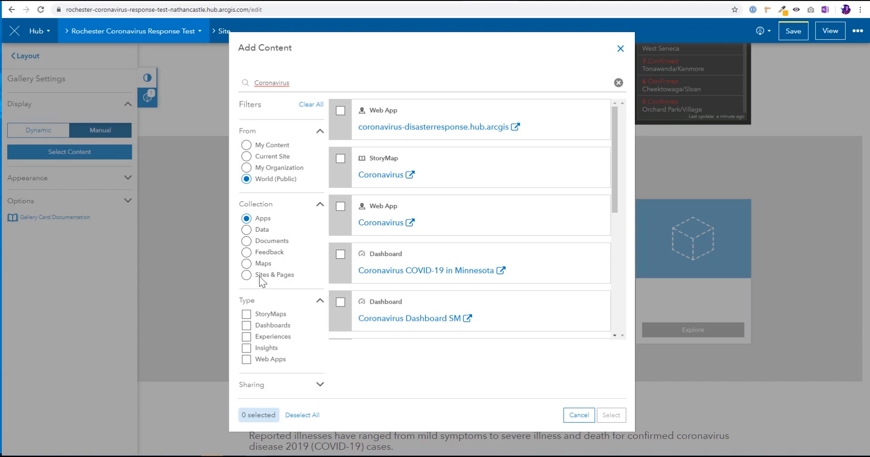
- Browse the matching data and maps, and add the web map "1/31/2020: Coronavirus Map" to the gallery
{"action": "left_click", "coordinate": [260, 232]}
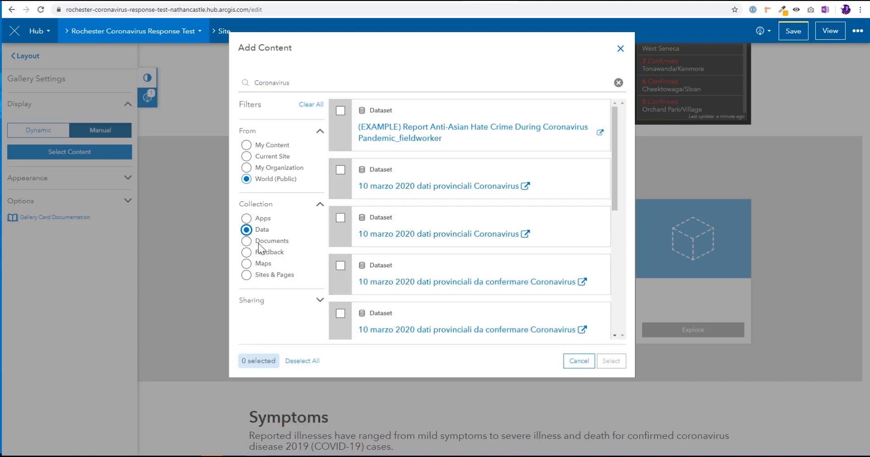
{"action": "scroll", "coordinate": [383, 228], "scroll_direction": "down", "scroll_amount": 5}
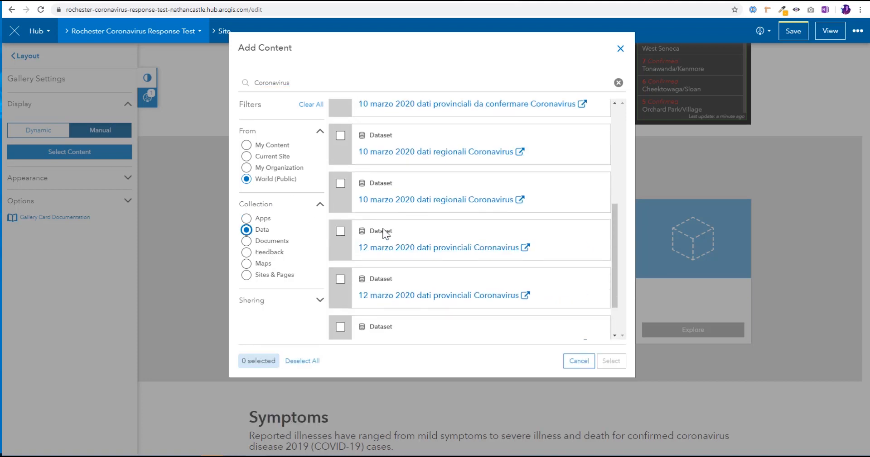
{"action": "scroll", "coordinate": [382, 228], "scroll_direction": "down", "scroll_amount": 2}
{"action": "left_click", "coordinate": [263, 264]}
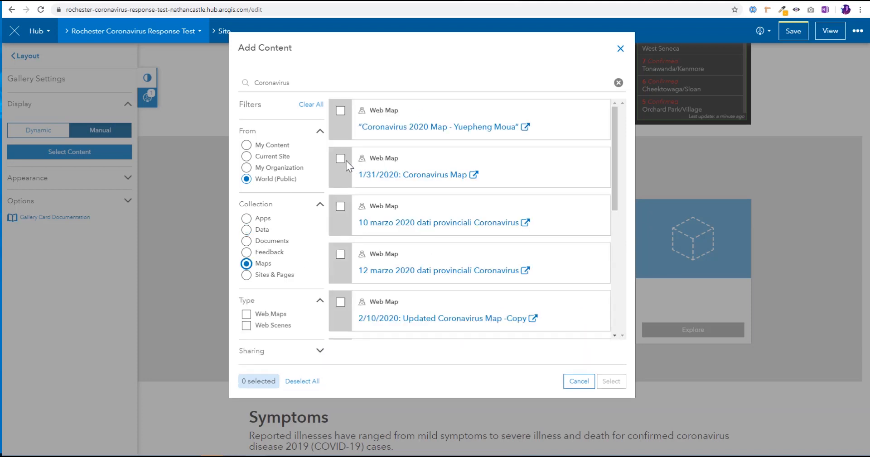
{"action": "left_click", "coordinate": [341, 159]}
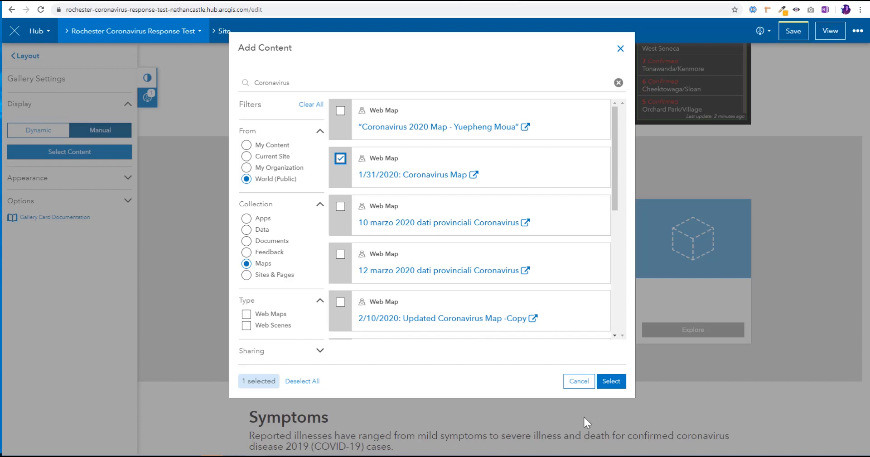
{"action": "left_click", "coordinate": [602, 381]}
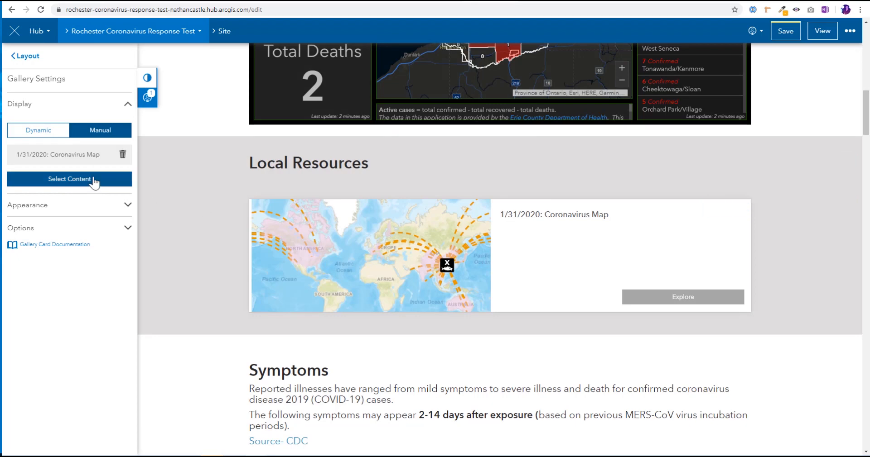
- Return the gallery to dynamic content, try adding the "3M COVID Response Content" group, and remove that group again
{"action": "left_click", "coordinate": [39, 130]}
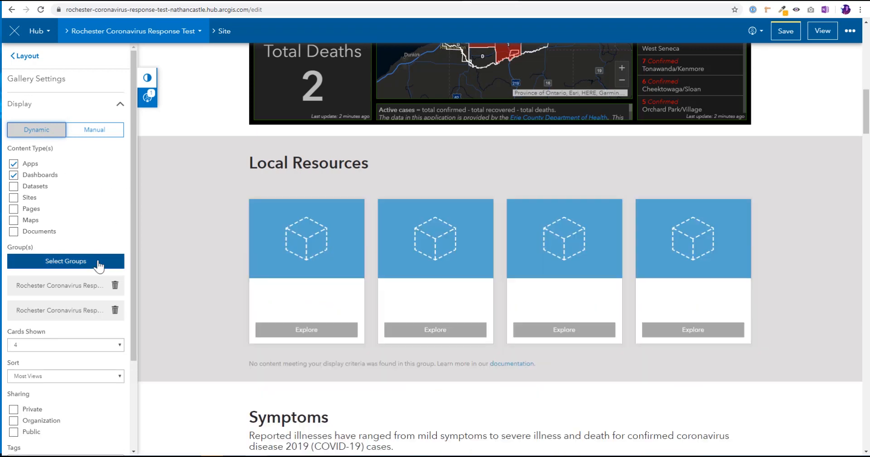
{"action": "left_click", "coordinate": [105, 261]}
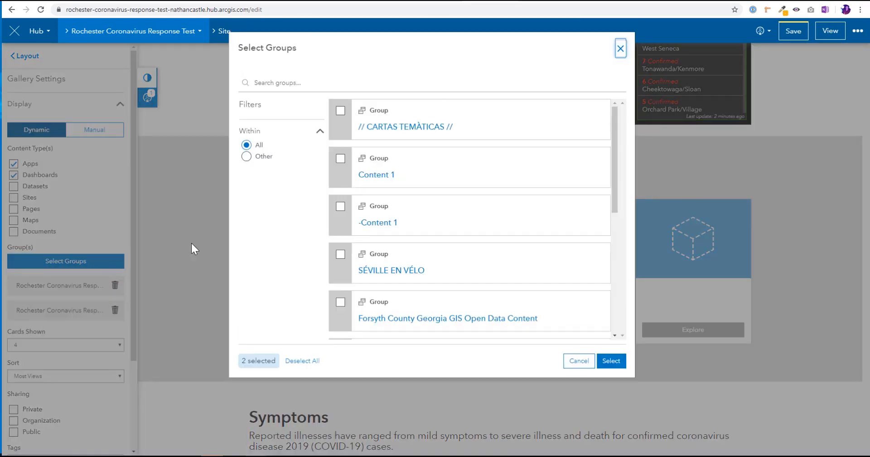
{"action": "left_click", "coordinate": [335, 80]}
{"action": "type", "text": "covid"}
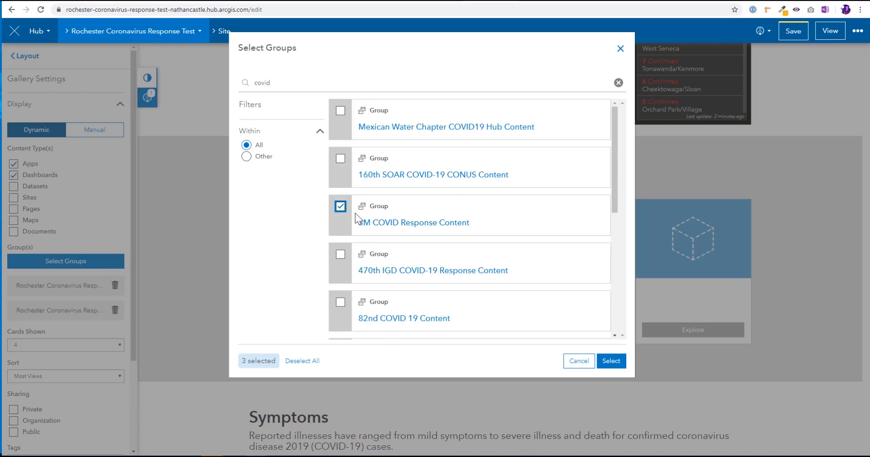
{"action": "left_click", "coordinate": [611, 361]}
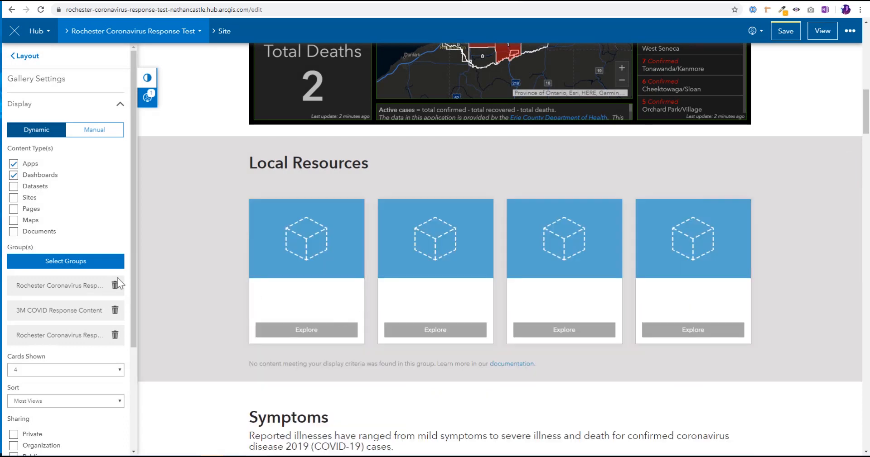
{"action": "left_click", "coordinate": [115, 310]}
- Add the "470th IGD COVID-19 Response Content" group as a source for the Local Resources gallery and leave its settings
{"action": "left_click", "coordinate": [118, 262]}
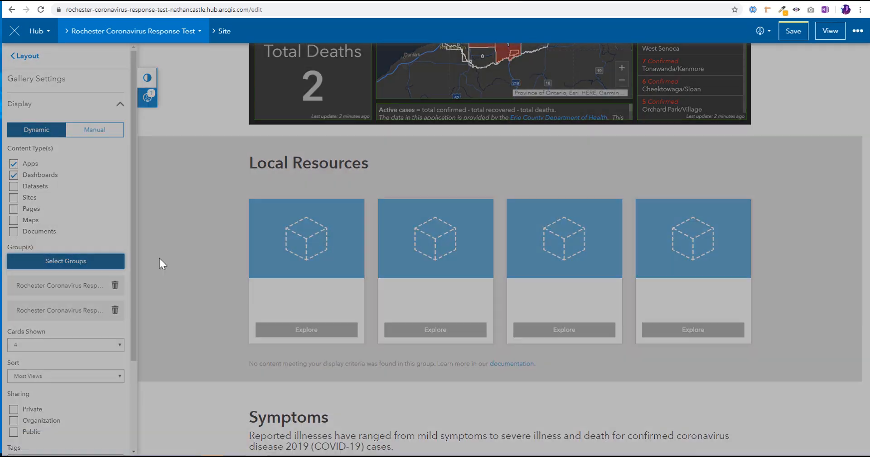
{"action": "left_click", "coordinate": [354, 84]}
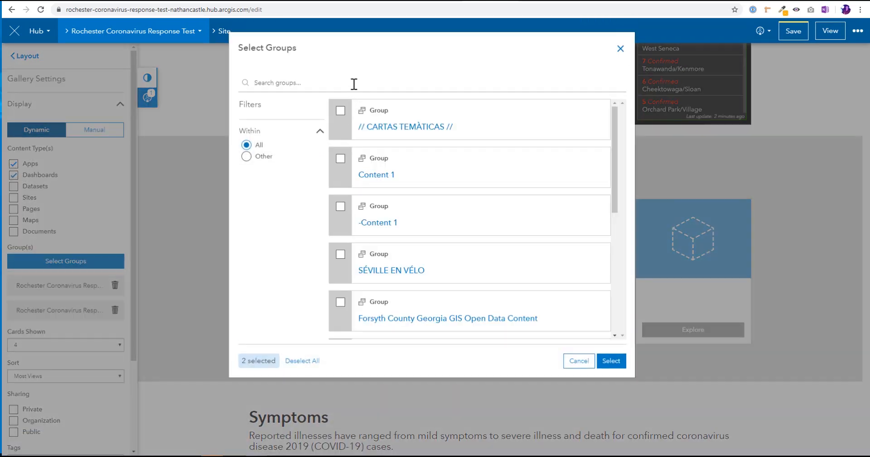
{"action": "type", "text": "covid"}
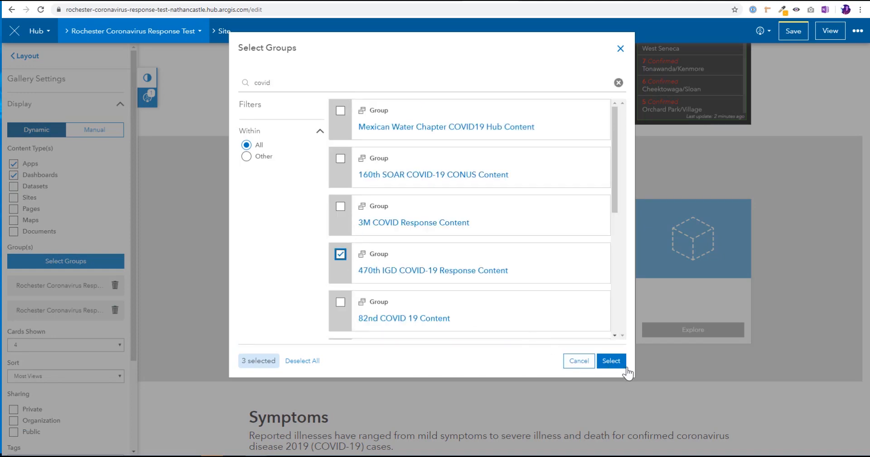
{"action": "left_click", "coordinate": [611, 361]}
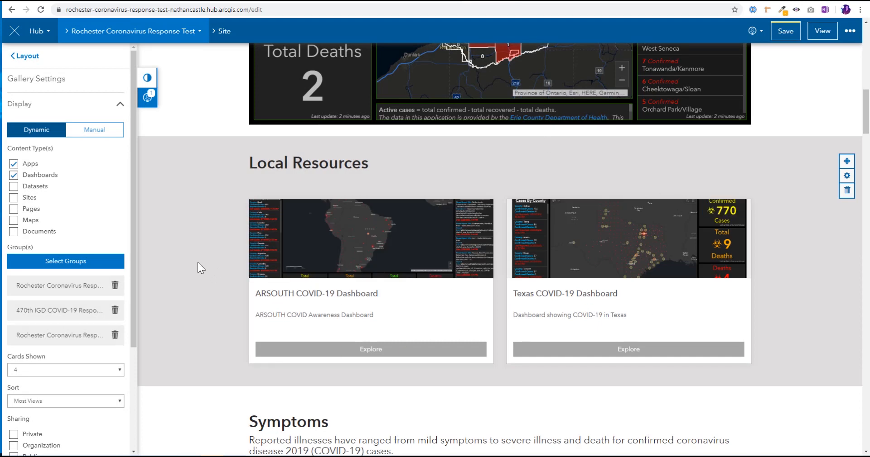
{"action": "left_click", "coordinate": [150, 88]}
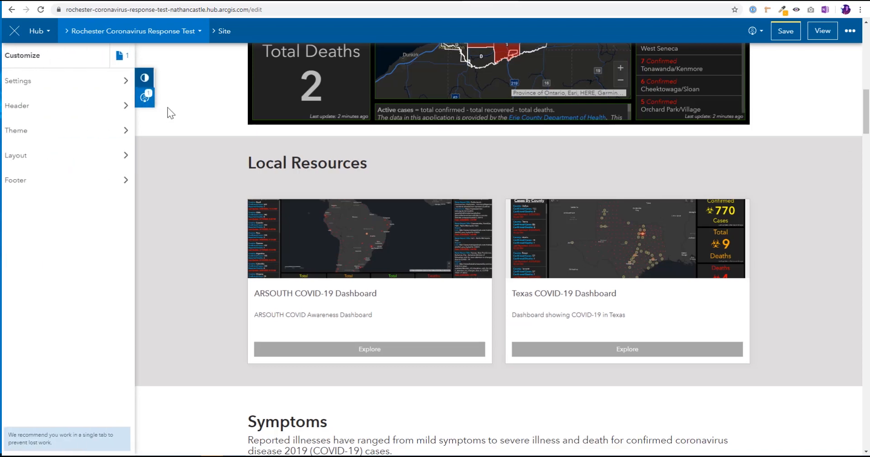
- Open the CDC tweets card's settings under Local Updates and More, look over the post URL and options, and close them
{"action": "scroll", "coordinate": [142, 154], "scroll_direction": "down", "scroll_amount": 20}
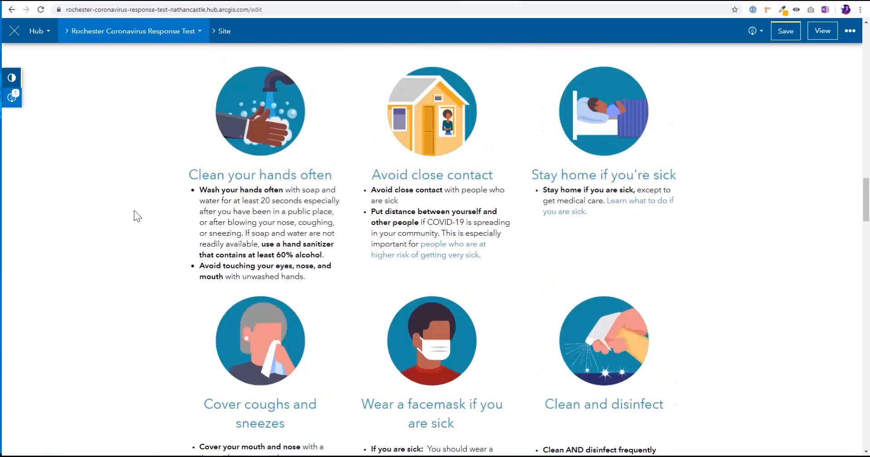
{"action": "scroll", "coordinate": [365, 285], "scroll_direction": "down", "scroll_amount": 5}
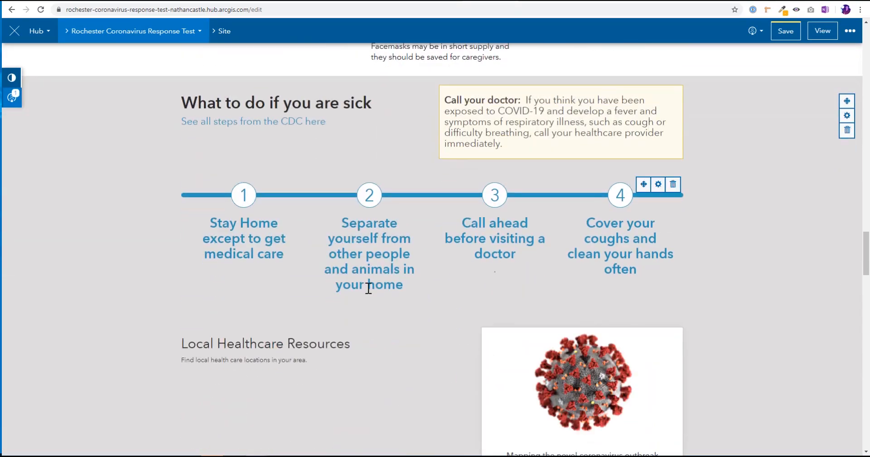
{"action": "scroll", "coordinate": [362, 290], "scroll_direction": "down", "scroll_amount": 5}
{"action": "scroll", "coordinate": [361, 287], "scroll_direction": "down", "scroll_amount": 2}
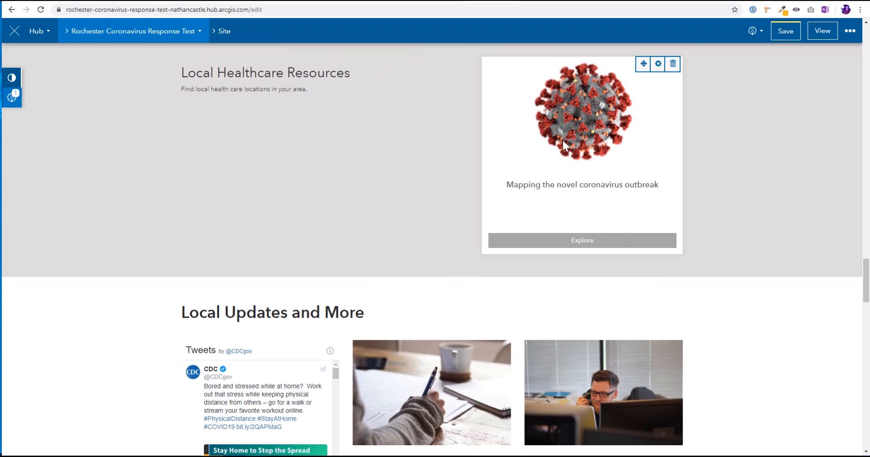
{"action": "scroll", "coordinate": [341, 230], "scroll_direction": "down", "scroll_amount": 4}
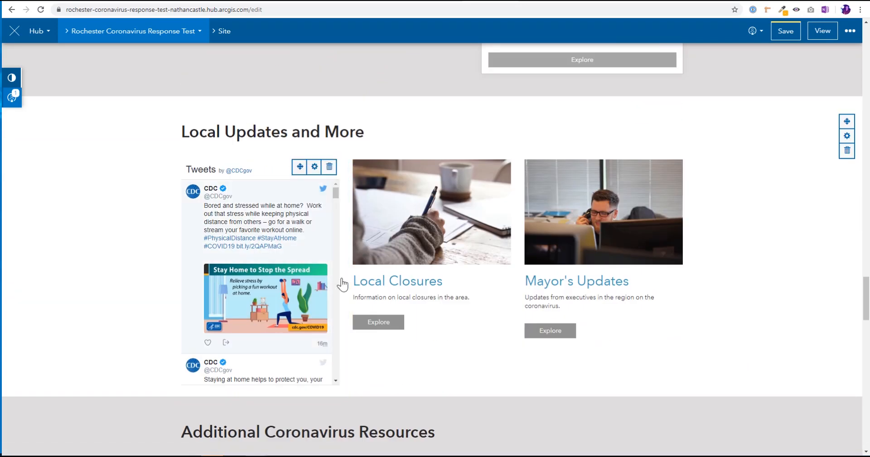
{"action": "left_click", "coordinate": [316, 168]}
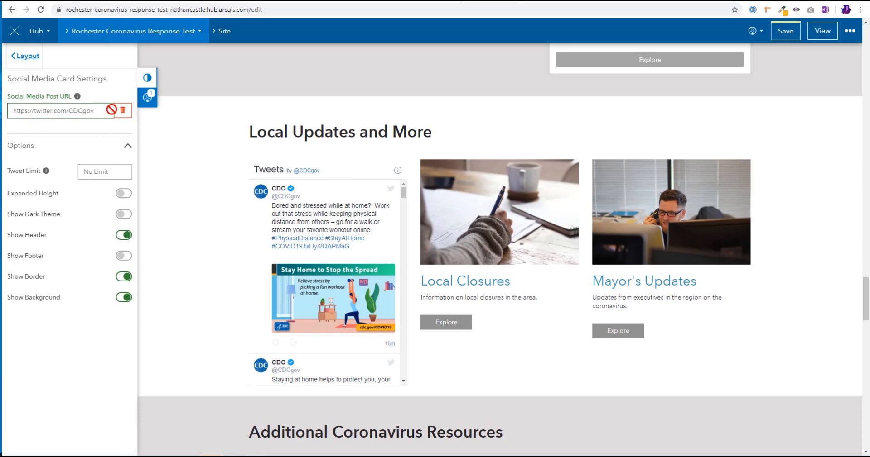
{"action": "left_click", "coordinate": [148, 79]}
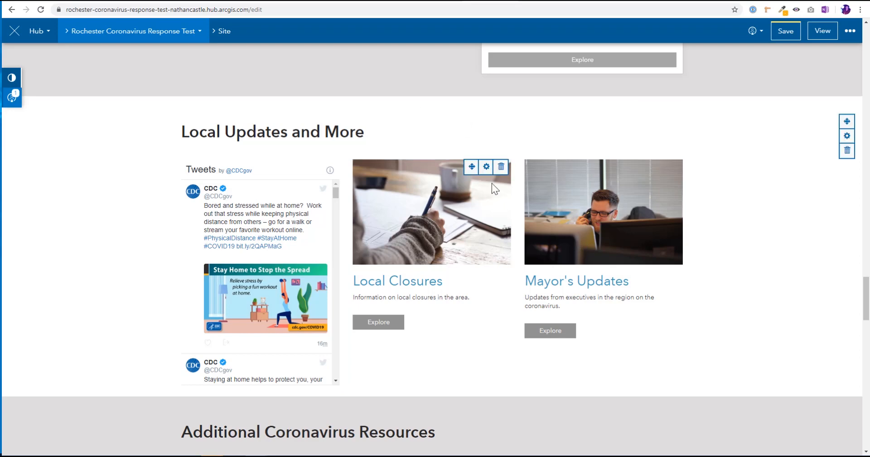
{"action": "left_click", "coordinate": [433, 188]}
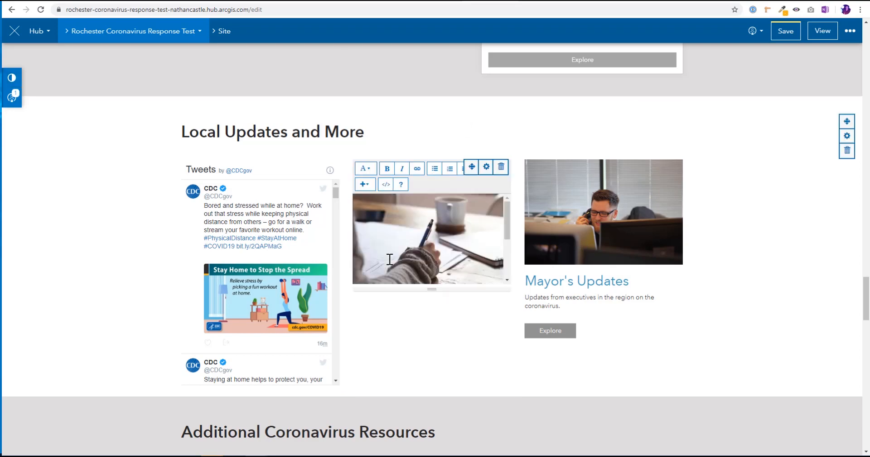
{"action": "scroll", "coordinate": [401, 261], "scroll_direction": "down", "scroll_amount": 3}
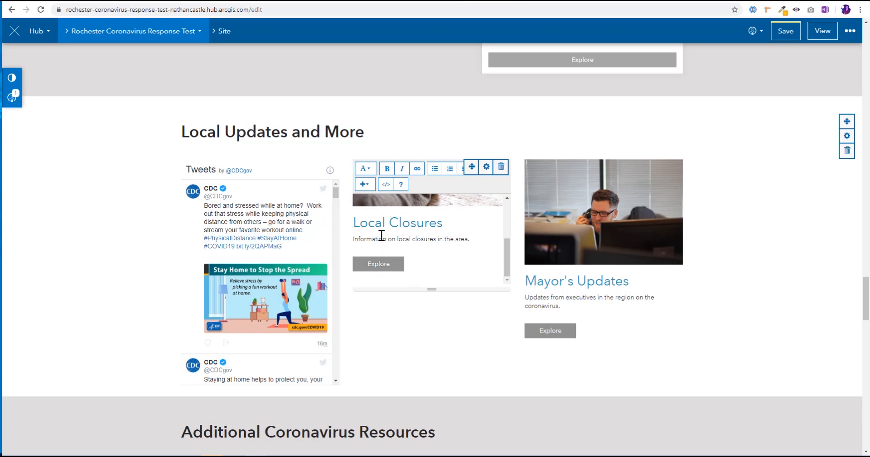
{"action": "left_click", "coordinate": [386, 184]}
{"action": "scroll", "coordinate": [400, 222], "scroll_direction": "down", "scroll_amount": 1}
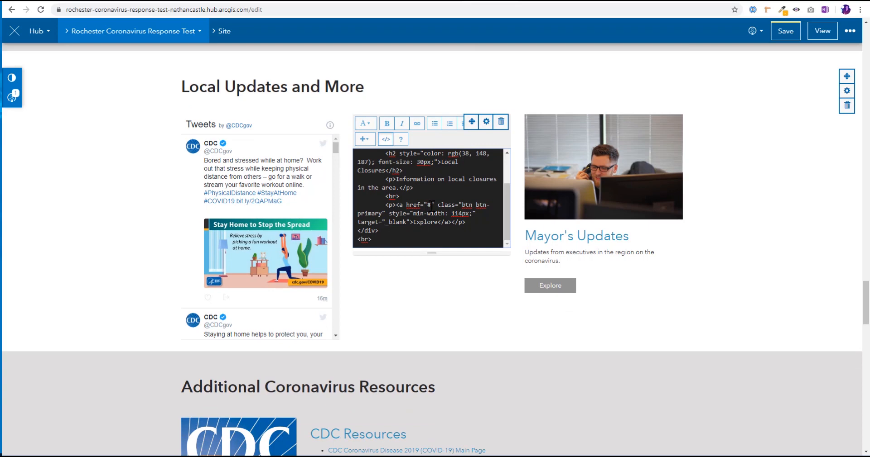
{"action": "left_click_drag", "start_coordinate": [398, 204], "coordinate": [431, 204]}
{"action": "left_click", "coordinate": [430, 203]}
{"action": "type", "text": "ww.google.com"}
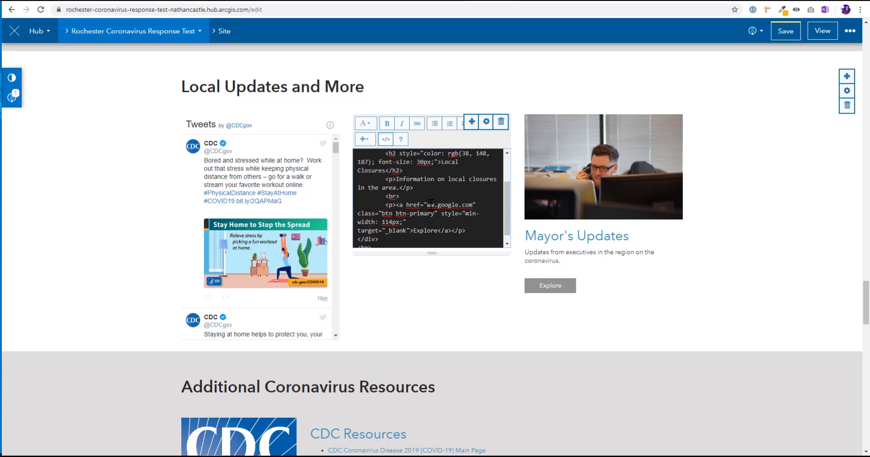
{"action": "left_click", "coordinate": [430, 204]}
{"action": "key", "text": "BackSpace"}
{"action": "type", "text": "https://ww"}
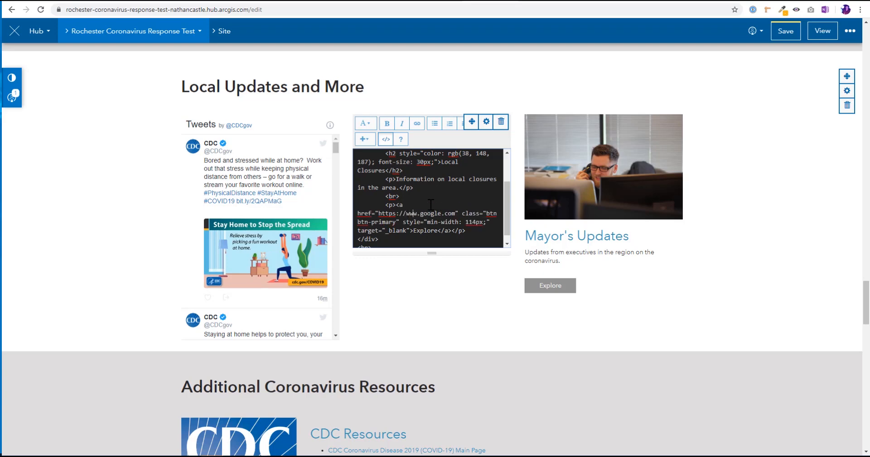
{"action": "left_click", "coordinate": [485, 122]}
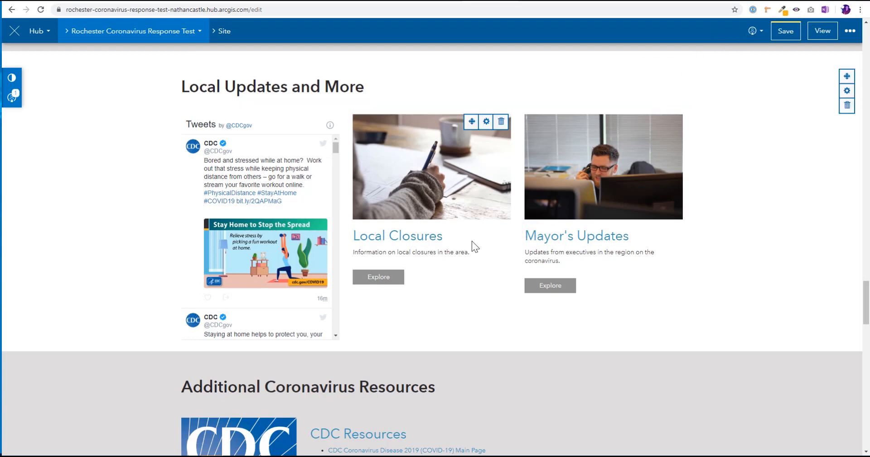
{"action": "left_click", "coordinate": [786, 30]}
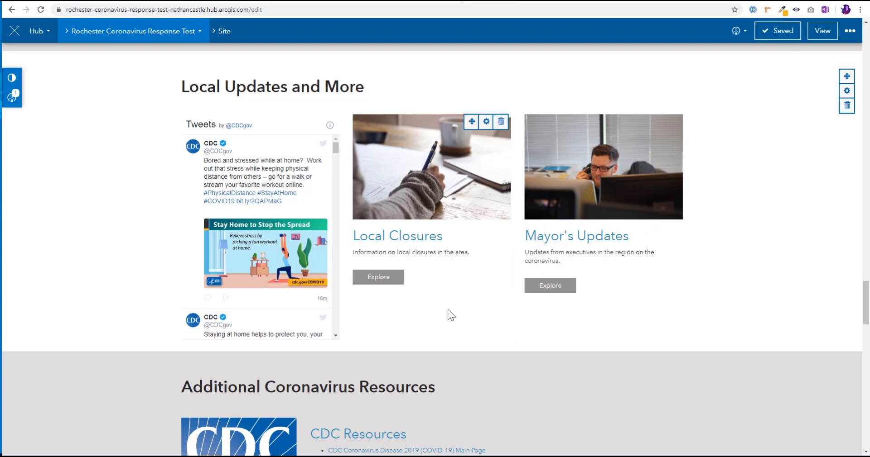
- Look over the CDC and Local Health Dept link lists and the logo placeholder under Additional Coronavirus Resources
{"action": "scroll", "coordinate": [586, 307], "scroll_direction": "down", "scroll_amount": 5}
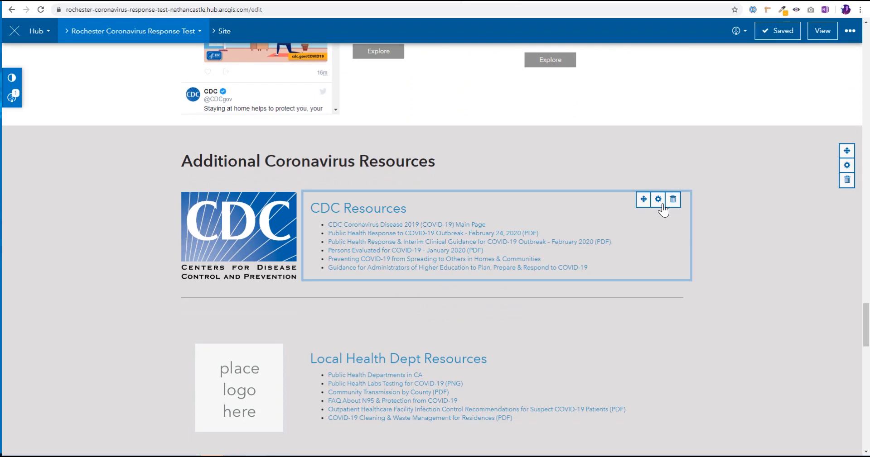
{"action": "left_click", "coordinate": [421, 248]}
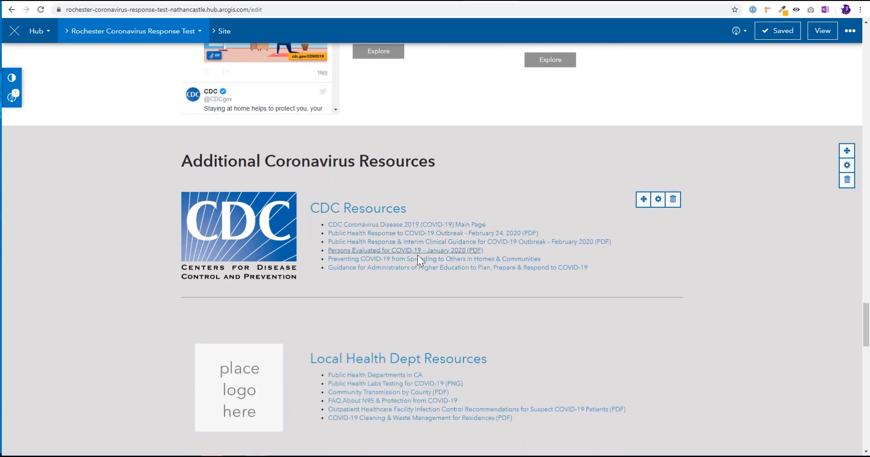
{"action": "scroll", "coordinate": [414, 259], "scroll_direction": "down", "scroll_amount": 2}
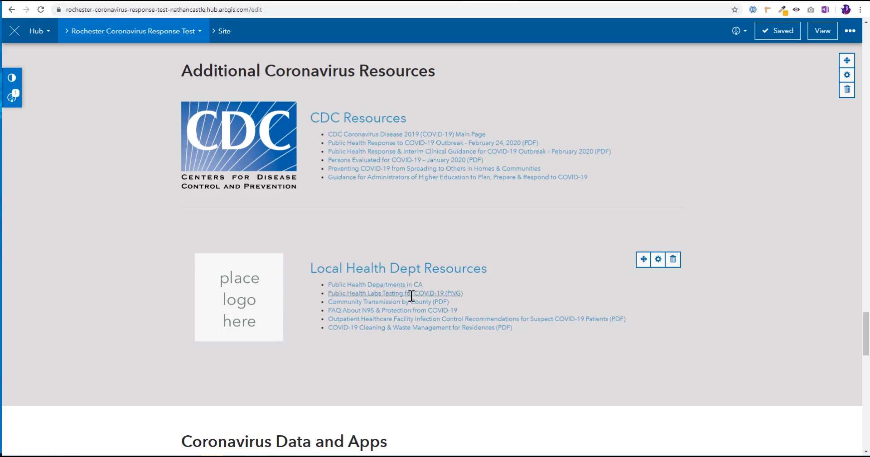
{"action": "mouse_move", "coordinate": [268, 309]}
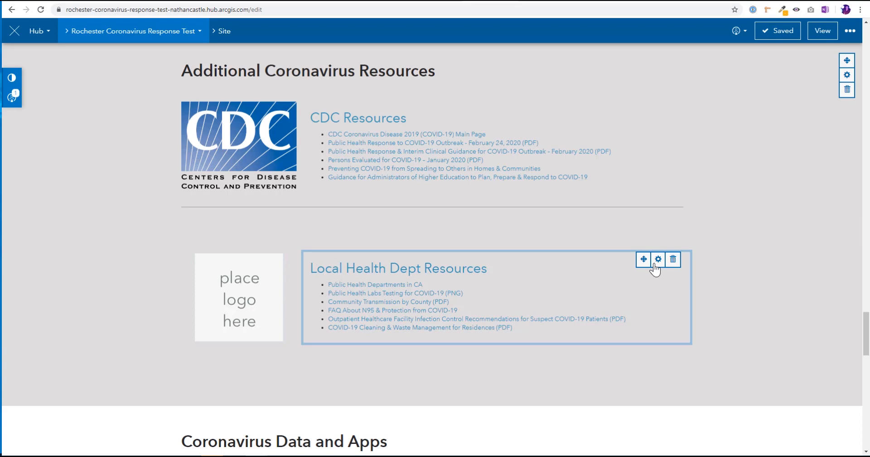
- Open the Local Health Dept Resources text for editing, select all of its content and close the editor
{"action": "left_click", "coordinate": [559, 279]}
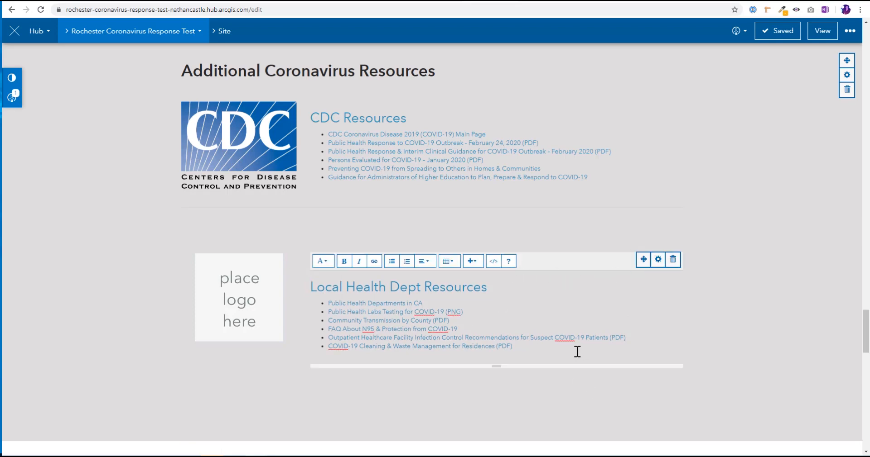
{"action": "key", "text": "ctrl+a"}
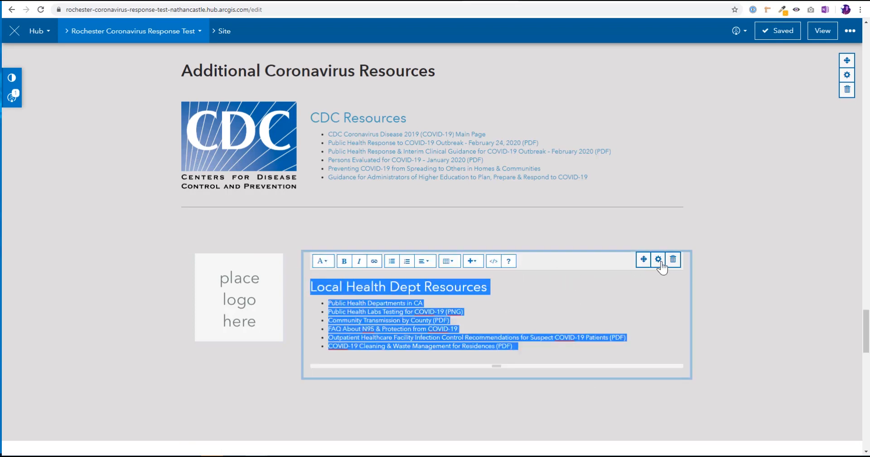
{"action": "left_click", "coordinate": [660, 265]}
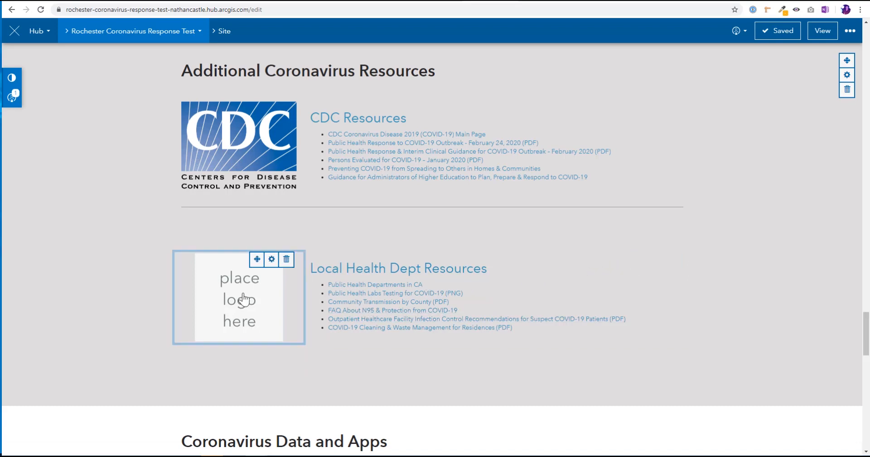
- Switch to the cityofrochester.gov browser tab and copy the image address of the Rochester logo
{"action": "left_click", "coordinate": [524, 2]}
{"action": "right_click", "coordinate": [486, 167]}
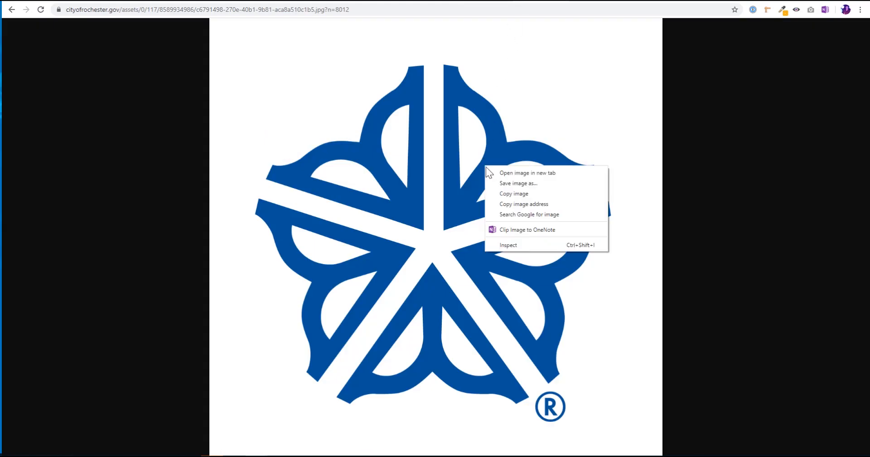
{"action": "left_click", "coordinate": [501, 206]}
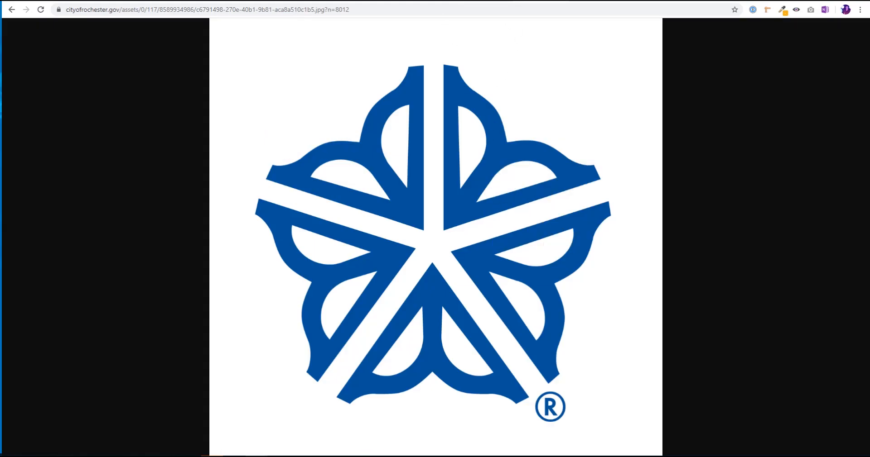
- Back in the site editor, replace the logo placeholder's image URL beside Local Health Dept Resources with the copied address and close the settings
{"action": "left_click", "coordinate": [408, 2]}
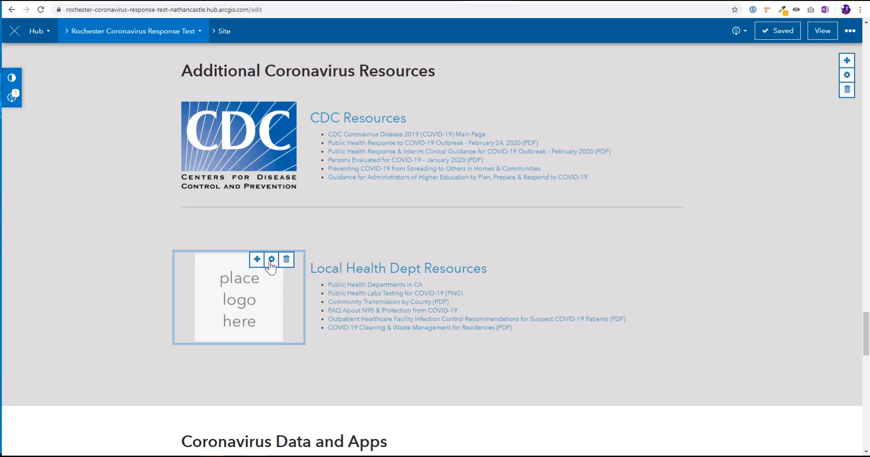
{"action": "left_click", "coordinate": [270, 259]}
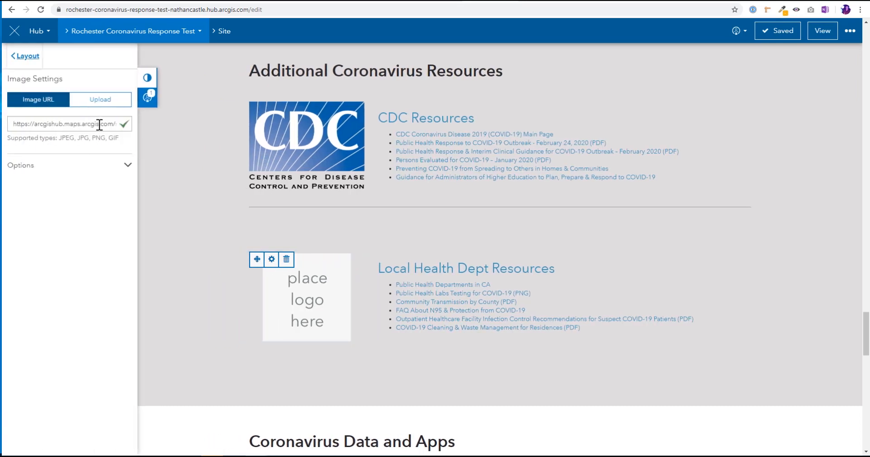
{"action": "triple_click", "coordinate": [98, 124]}
{"action": "key", "text": "BackSpace"}
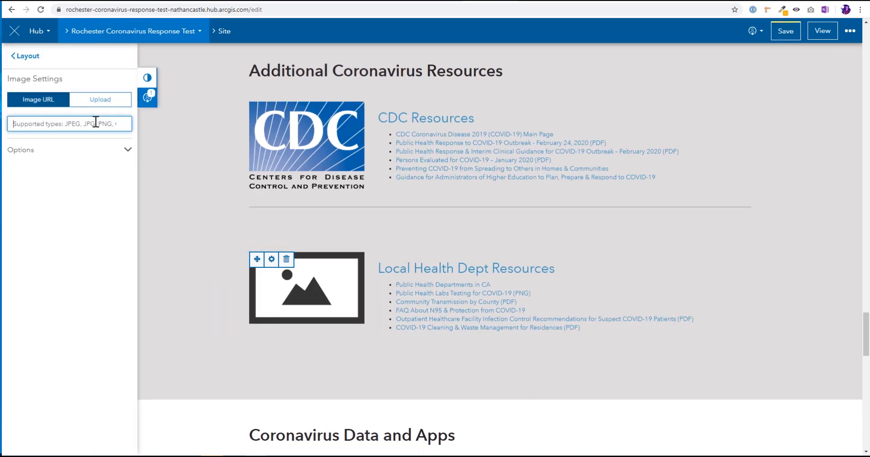
{"action": "key", "text": "ctrl+v"}
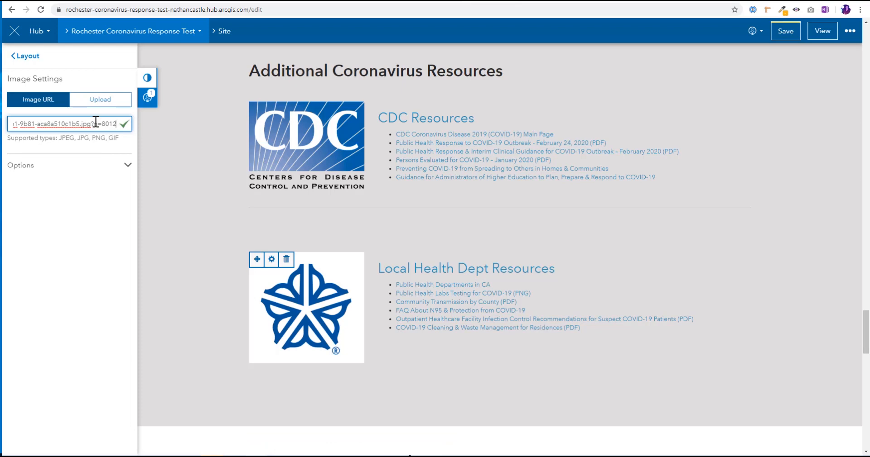
{"action": "left_click", "coordinate": [151, 83]}
{"action": "left_click", "coordinate": [148, 79]}
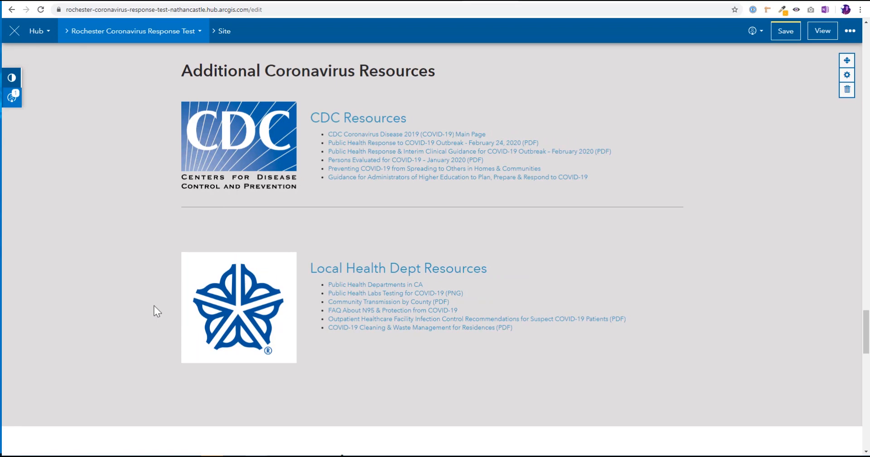
- Open the settings of the COVID-19 Outbreak category under Coronavirus Data and Apps
{"action": "mouse_move", "coordinate": [223, 303]}
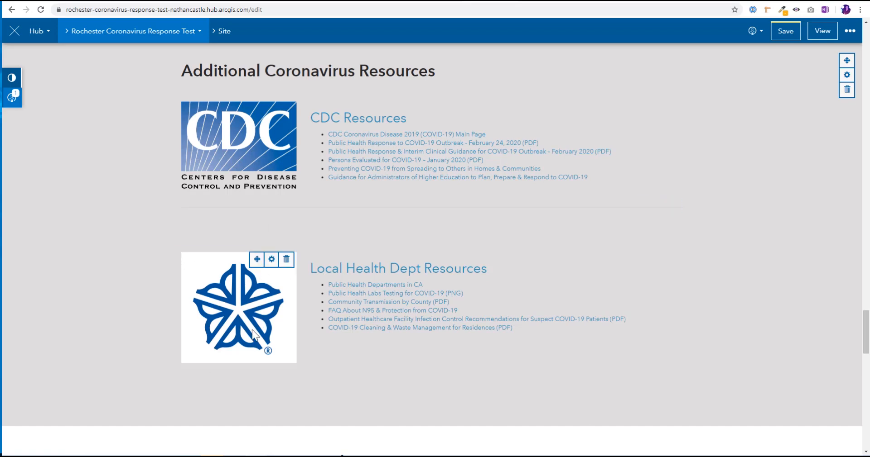
{"action": "scroll", "coordinate": [252, 329], "scroll_direction": "down", "scroll_amount": 1}
{"action": "scroll", "coordinate": [252, 329], "scroll_direction": "down", "scroll_amount": 4}
{"action": "scroll", "coordinate": [242, 331], "scroll_direction": "down", "scroll_amount": 3}
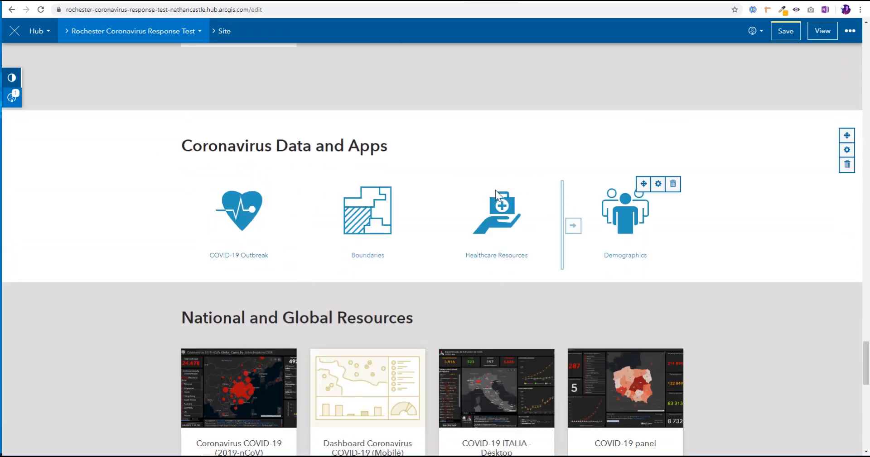
{"action": "left_click", "coordinate": [271, 189]}
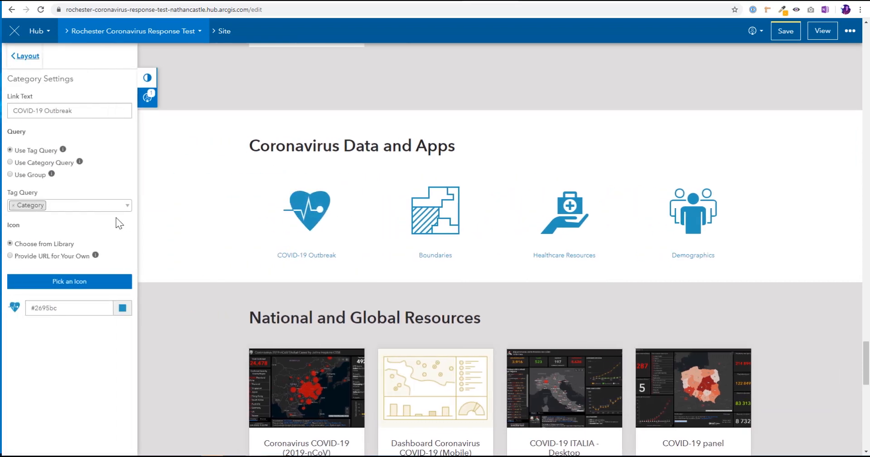
- Replace the COVID-19 Outbreak category's tag query with the tag covid, leave its settings and save the site
{"action": "left_click", "coordinate": [11, 206]}
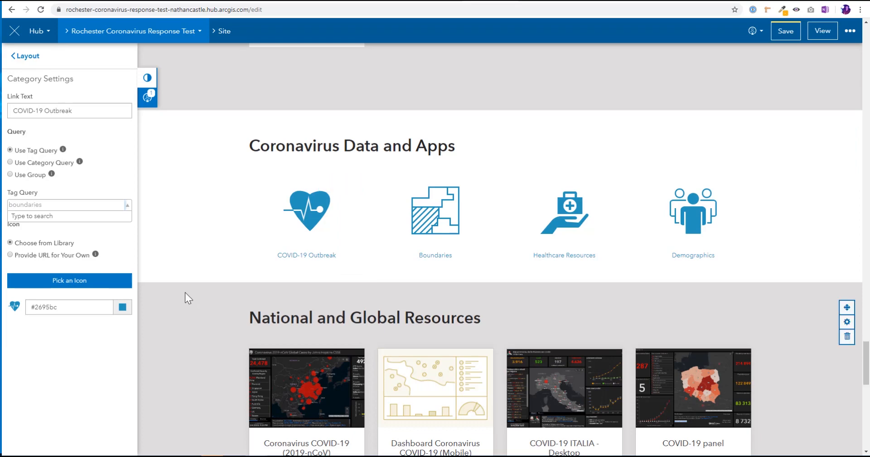
{"action": "type", "text": "COVID"}
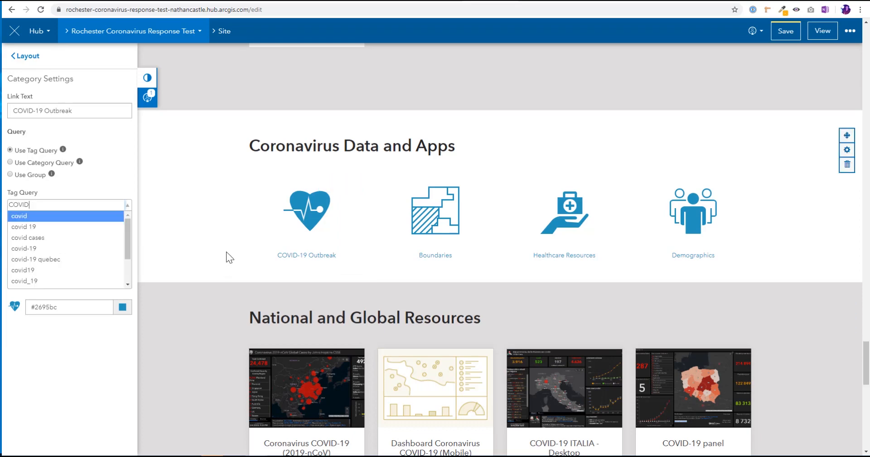
{"action": "left_click", "coordinate": [110, 220]}
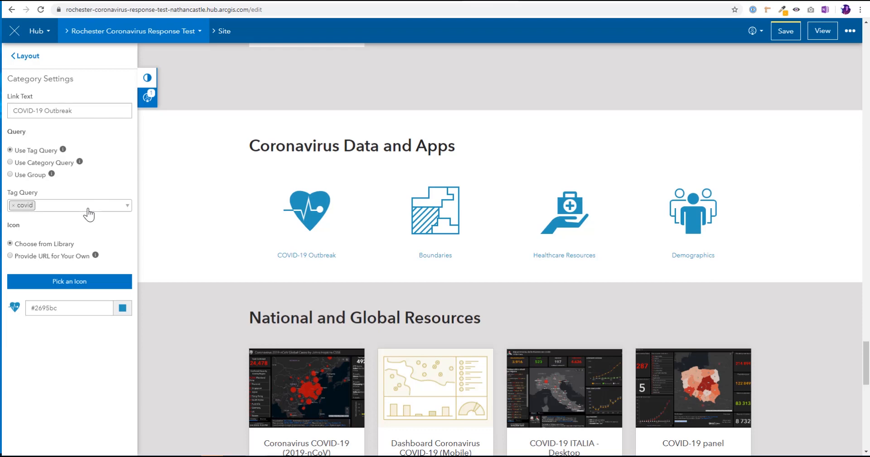
{"action": "left_click", "coordinate": [141, 78]}
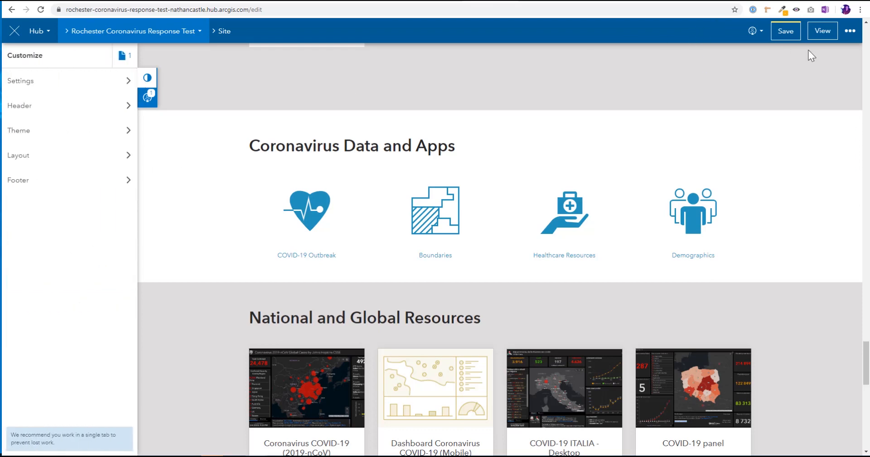
{"action": "left_click", "coordinate": [794, 37]}
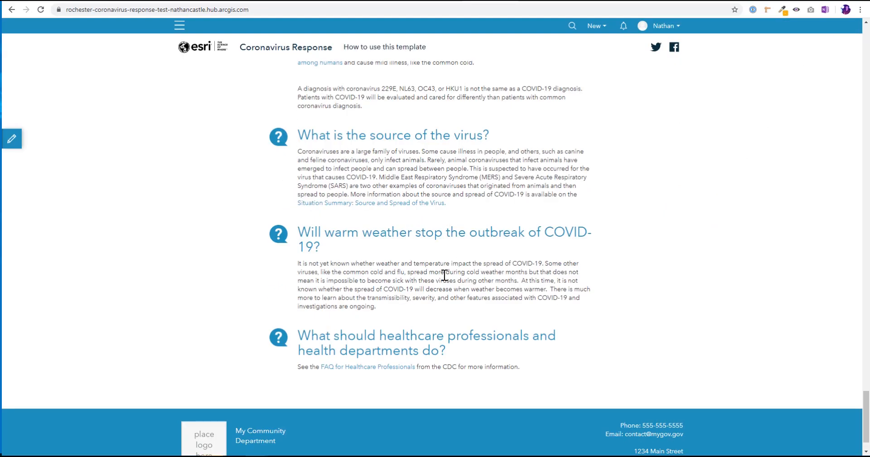
- On the live site, open the COVID-19 Outbreak category in the Coronavirus Data and Apps section
{"action": "scroll", "coordinate": [436, 274], "scroll_direction": "up", "scroll_amount": 15}
{"action": "scroll", "coordinate": [434, 274], "scroll_direction": "up", "scroll_amount": 20}
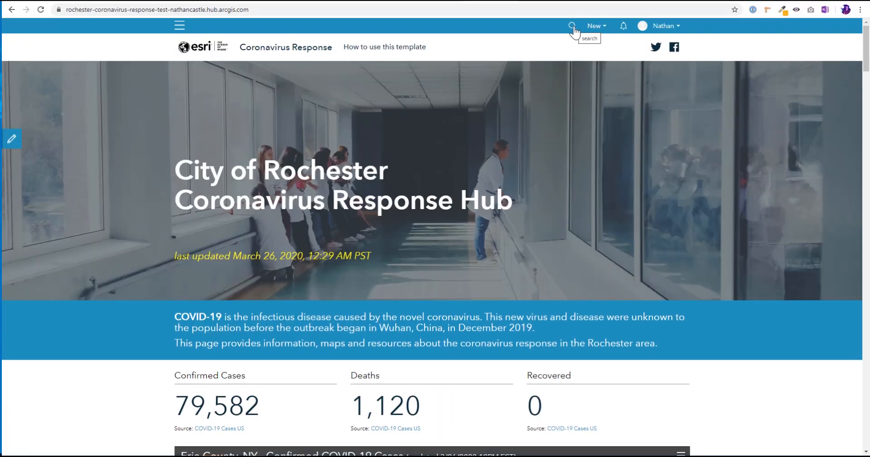
{"action": "scroll", "coordinate": [554, 113], "scroll_direction": "down", "scroll_amount": 4}
{"action": "scroll", "coordinate": [553, 111], "scroll_direction": "down", "scroll_amount": 20}
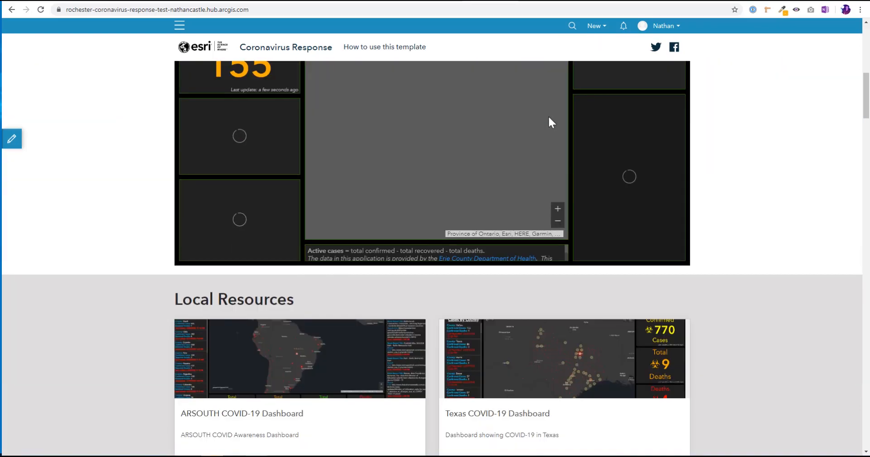
{"action": "scroll", "coordinate": [582, 270], "scroll_direction": "down", "scroll_amount": 7}
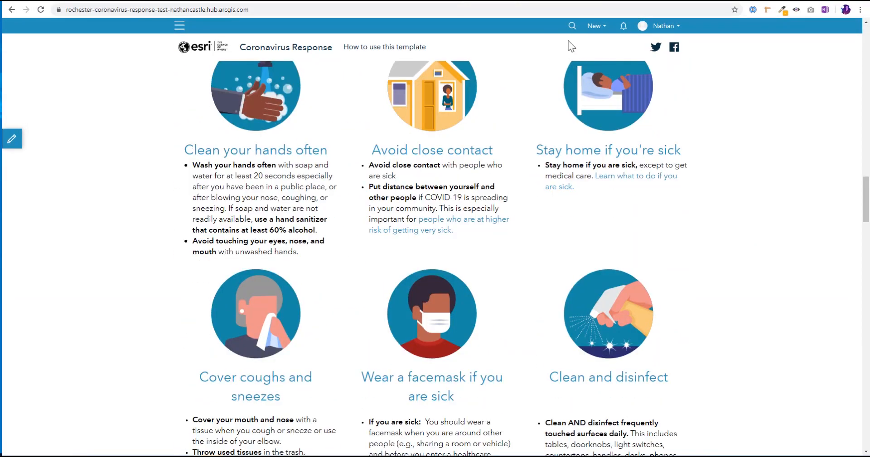
{"action": "scroll", "coordinate": [547, 107], "scroll_direction": "down", "scroll_amount": 18}
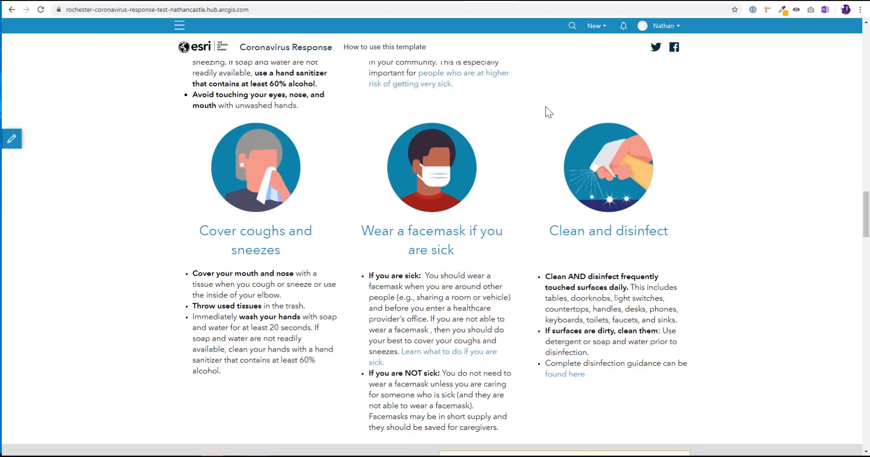
{"action": "scroll", "coordinate": [438, 235], "scroll_direction": "down", "scroll_amount": 18}
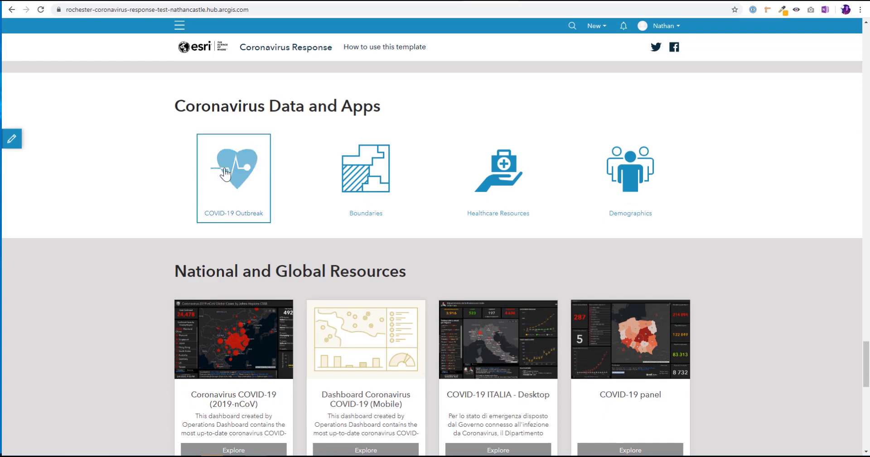
{"action": "left_click", "coordinate": [225, 173]}
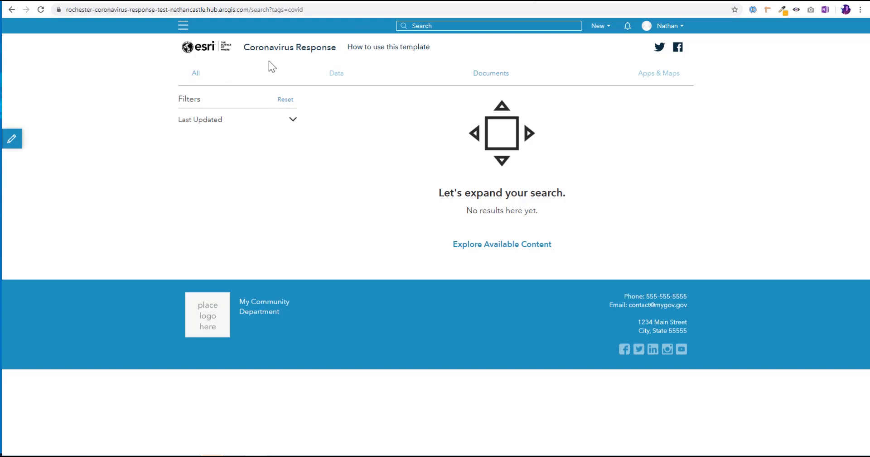
- Check the tag value in the search page's web address and return to the live site page
{"action": "double_click", "coordinate": [290, 9]}
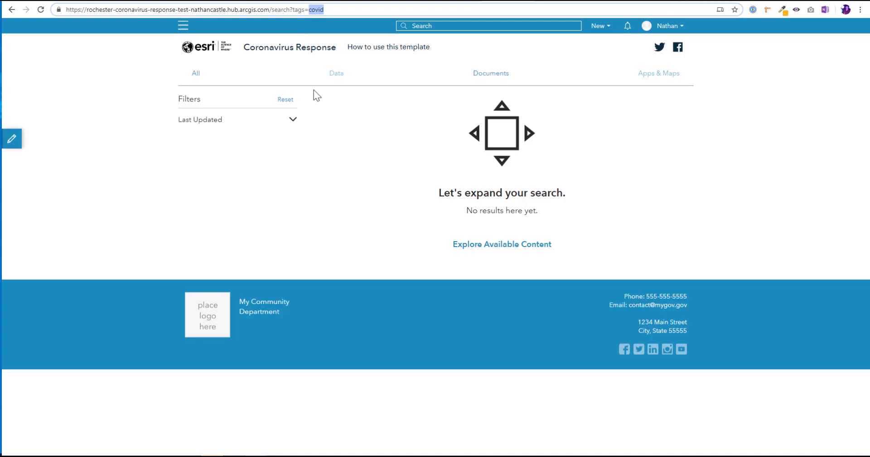
{"action": "left_click", "coordinate": [329, 122]}
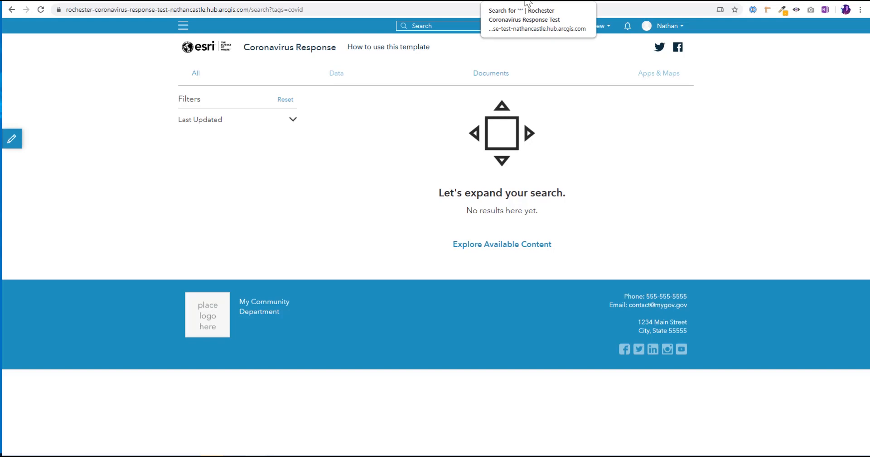
{"action": "left_click", "coordinate": [528, 2]}
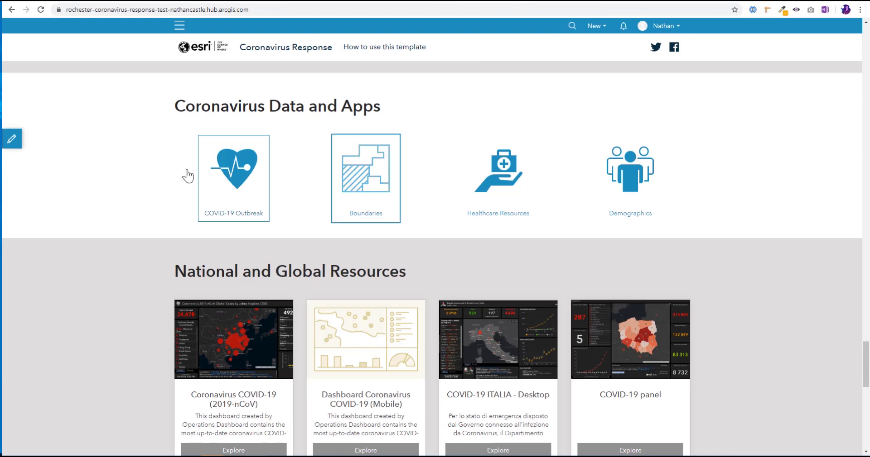
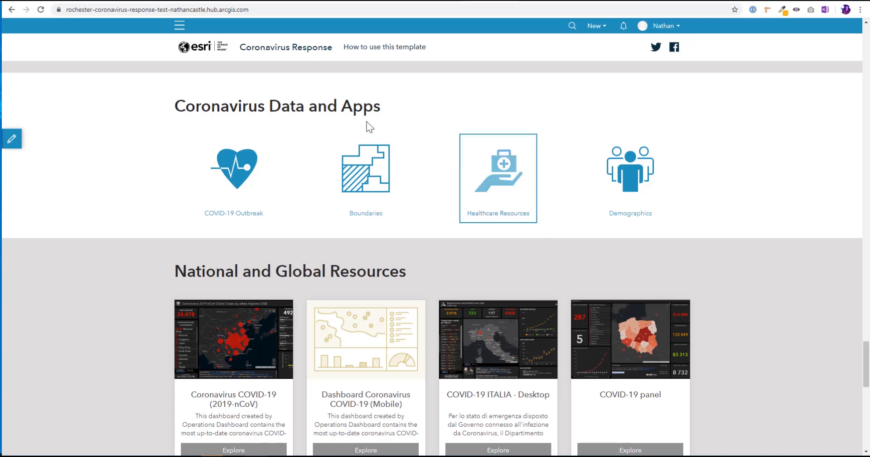
- Go back to editing the site and open the settings of the National and Global Resources gallery
{"action": "scroll", "coordinate": [135, 232], "scroll_direction": "down", "scroll_amount": 4}
{"action": "scroll", "coordinate": [135, 232], "scroll_direction": "down", "scroll_amount": 2}
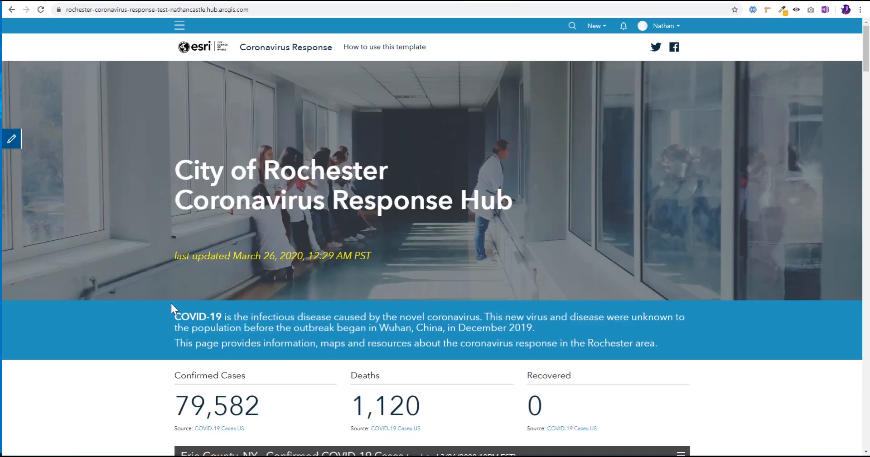
{"action": "scroll", "coordinate": [166, 308], "scroll_direction": "down", "scroll_amount": 6}
{"action": "scroll", "coordinate": [162, 318], "scroll_direction": "down", "scroll_amount": 20}
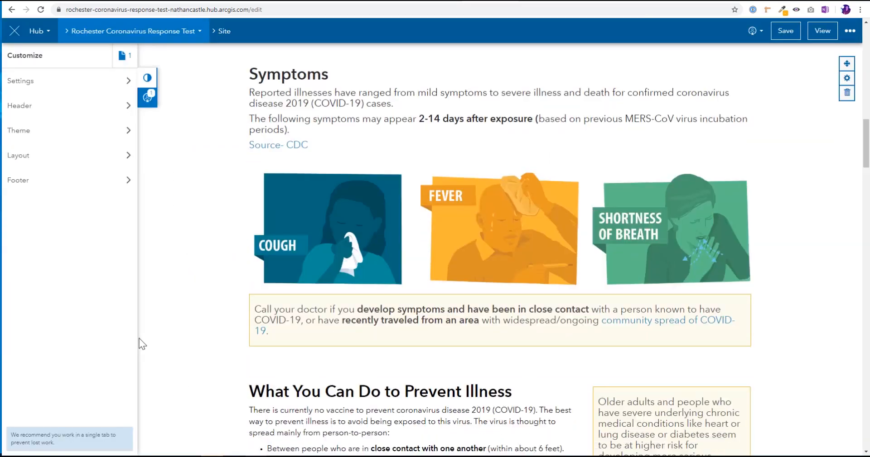
{"action": "scroll", "coordinate": [148, 343], "scroll_direction": "down", "scroll_amount": 20}
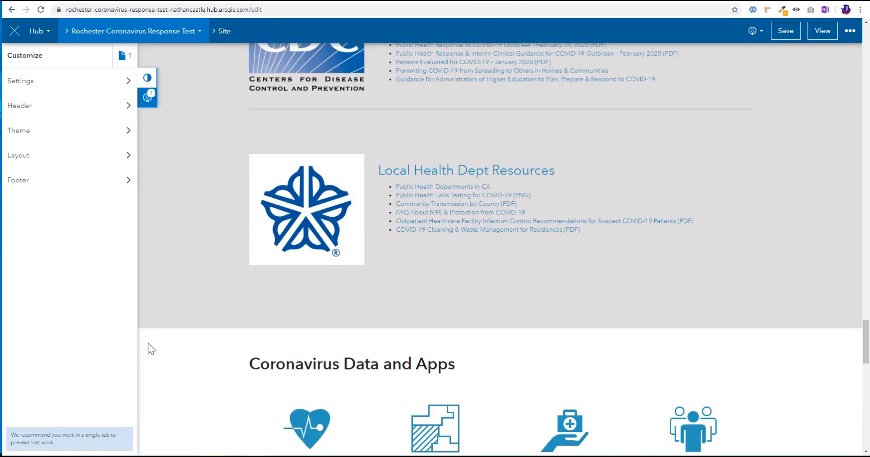
{"action": "scroll", "coordinate": [270, 256], "scroll_direction": "down", "scroll_amount": 6}
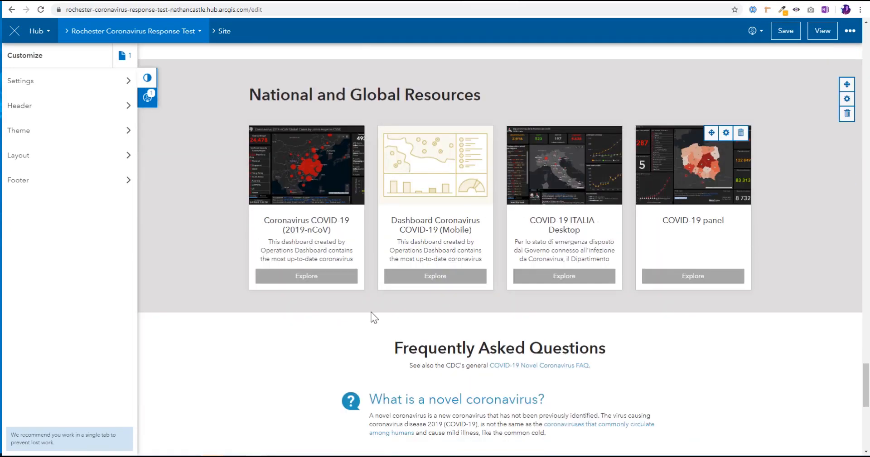
{"action": "left_click", "coordinate": [726, 133]}
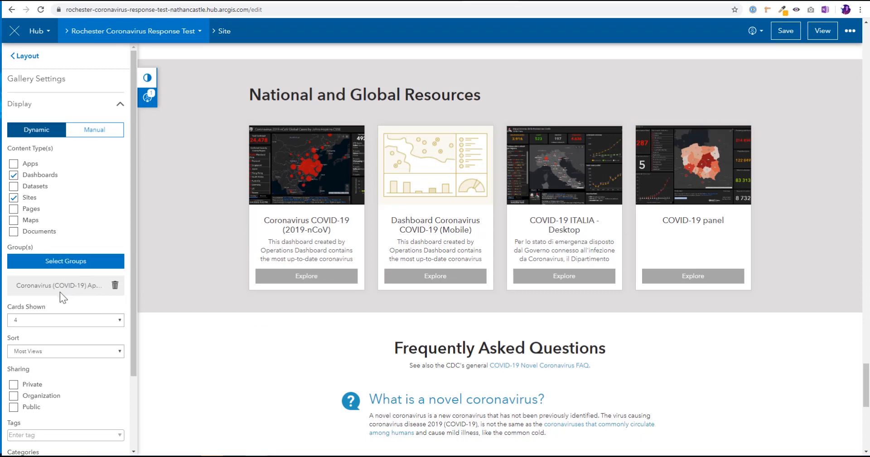
- Check the gallery's sort options without changing them, and collapse the customization pane
{"action": "left_click", "coordinate": [50, 354]}
{"action": "left_click", "coordinate": [50, 355]}
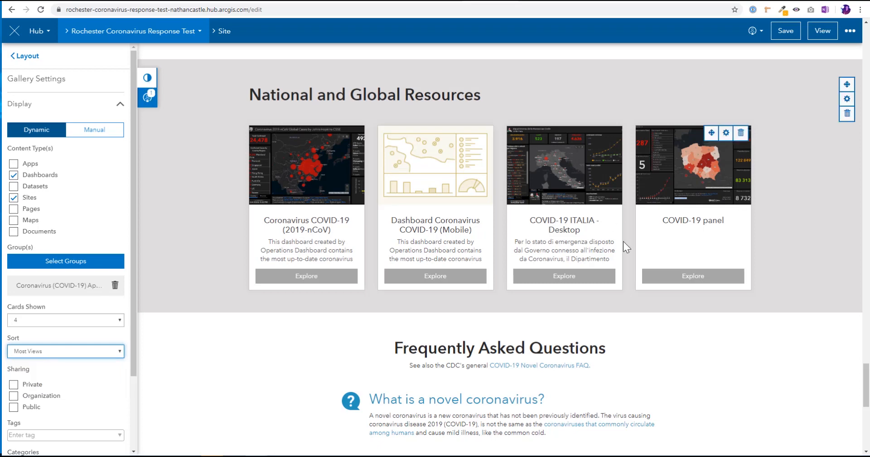
{"action": "left_click", "coordinate": [143, 94]}
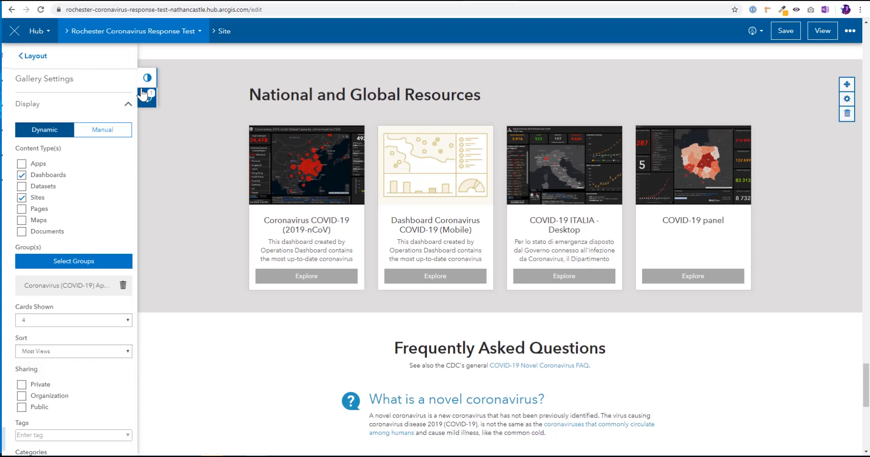
{"action": "left_click", "coordinate": [146, 78]}
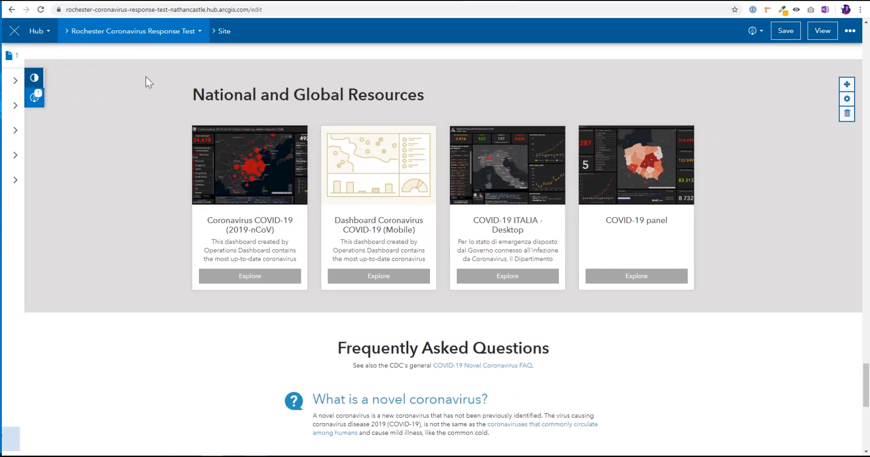
- Review the Frequently Asked Questions section and start editing its text card
{"action": "scroll", "coordinate": [159, 219], "scroll_direction": "down", "scroll_amount": 1}
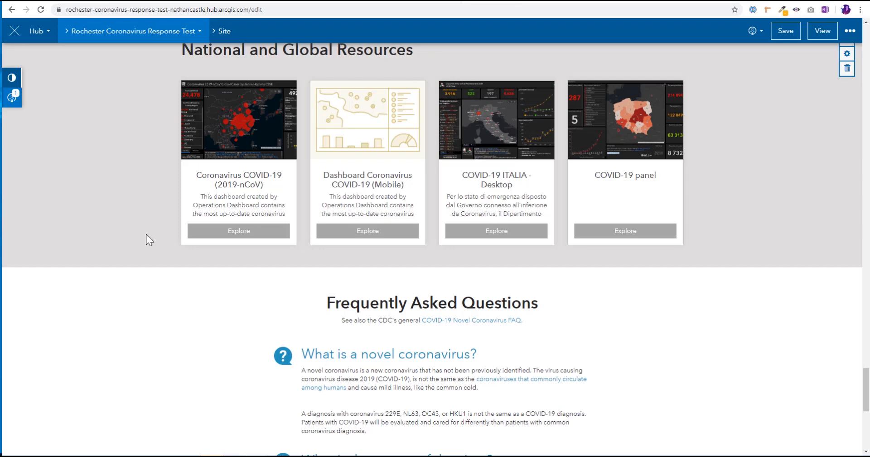
{"action": "scroll", "coordinate": [146, 235], "scroll_direction": "down", "scroll_amount": 4}
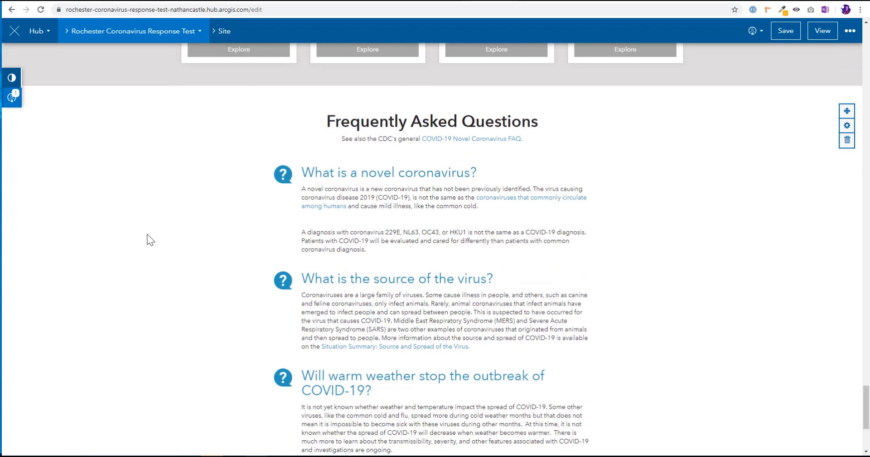
{"action": "scroll", "coordinate": [150, 240], "scroll_direction": "down", "scroll_amount": 1}
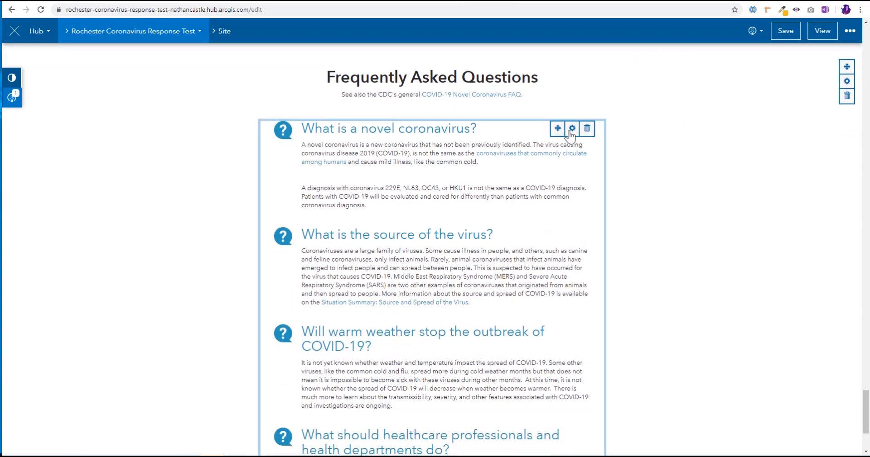
{"action": "scroll", "coordinate": [562, 136], "scroll_direction": "down", "scroll_amount": 3}
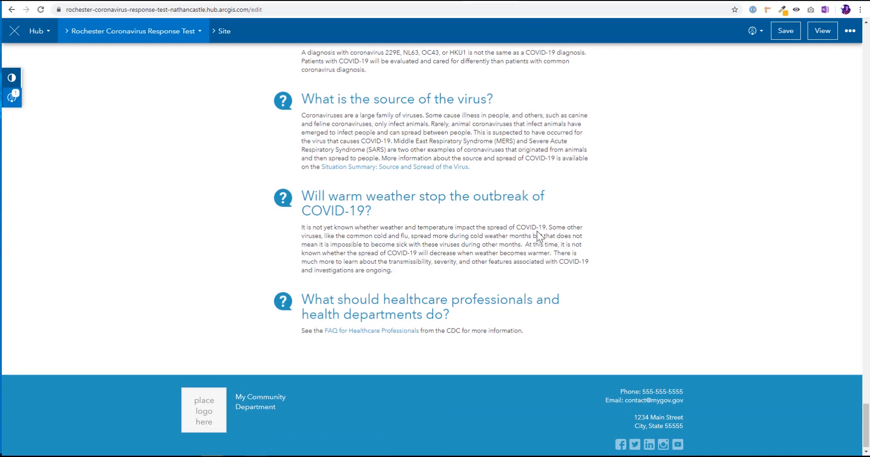
{"action": "scroll", "coordinate": [524, 248], "scroll_direction": "up", "scroll_amount": 3}
{"action": "left_click", "coordinate": [422, 160]}
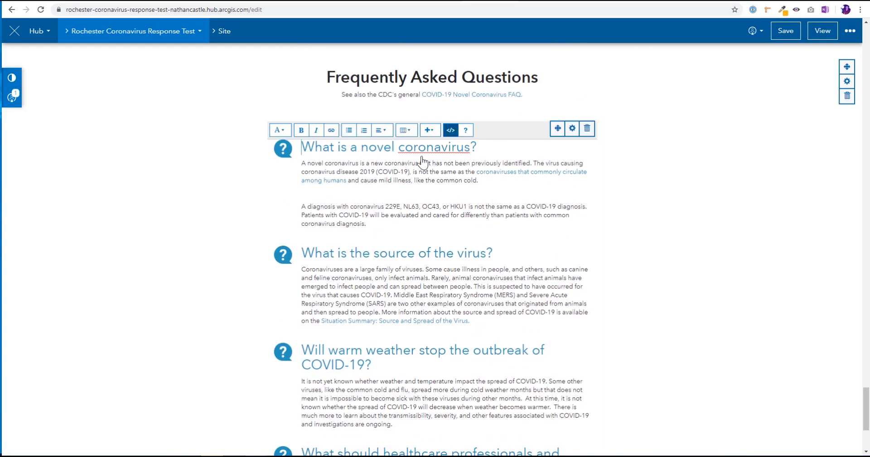
- Highlight the last FAQ entry about healthcare professionals and health departments, and clear the selection
{"action": "scroll", "coordinate": [501, 232], "scroll_direction": "down", "scroll_amount": 3}
{"action": "left_click_drag", "start_coordinate": [546, 299], "coordinate": [298, 267]}
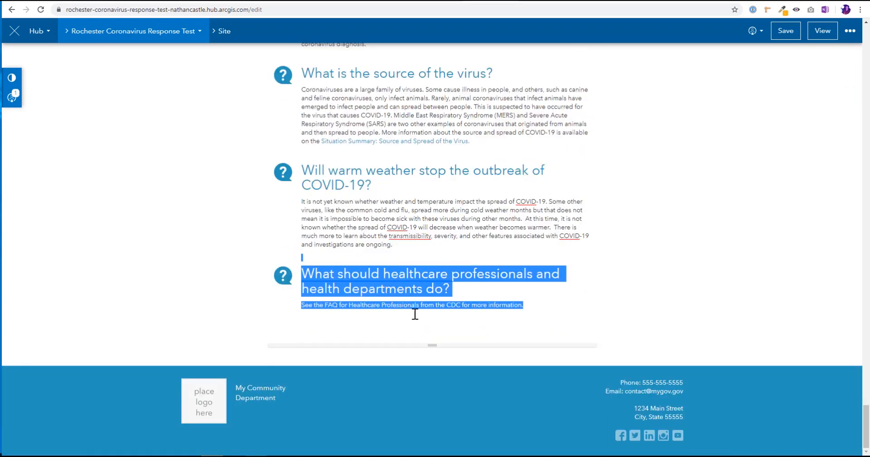
{"action": "left_click", "coordinate": [535, 334]}
- Show the FAQ text card's HTML source and switch back to the formatted text
{"action": "scroll", "coordinate": [536, 333], "scroll_direction": "up", "scroll_amount": 5}
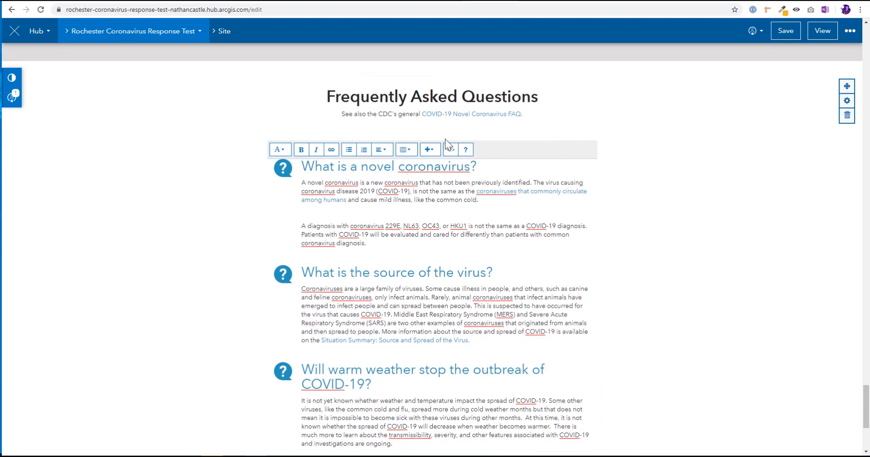
{"action": "left_click", "coordinate": [450, 150]}
{"action": "scroll", "coordinate": [618, 319], "scroll_direction": "up", "scroll_amount": 10}
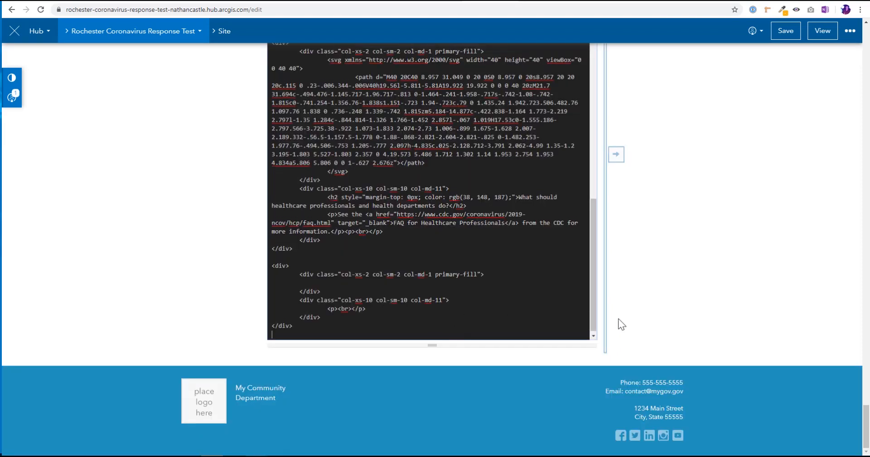
{"action": "left_click", "coordinate": [450, 140]}
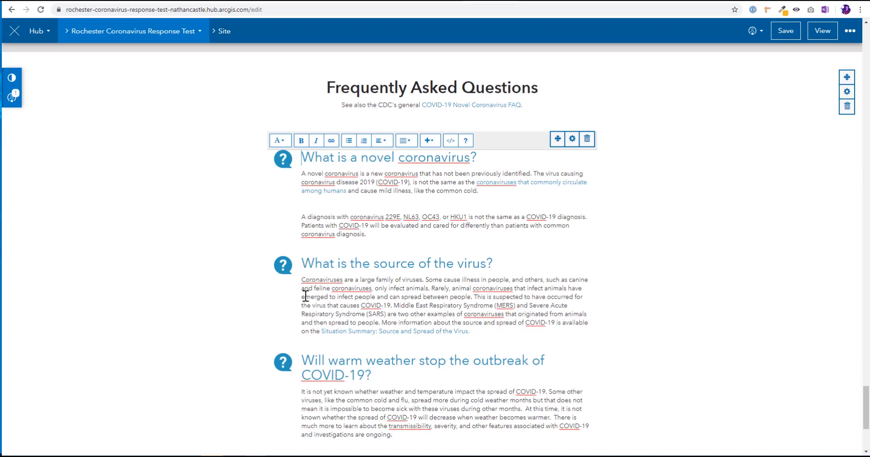
{"action": "scroll", "coordinate": [332, 235], "scroll_direction": "down", "scroll_amount": 4}
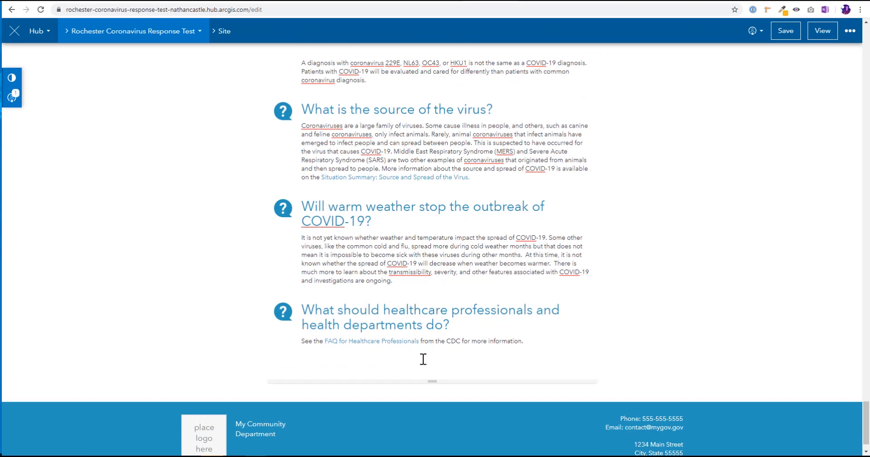
{"action": "scroll", "coordinate": [708, 361], "scroll_direction": "down", "scroll_amount": 1}
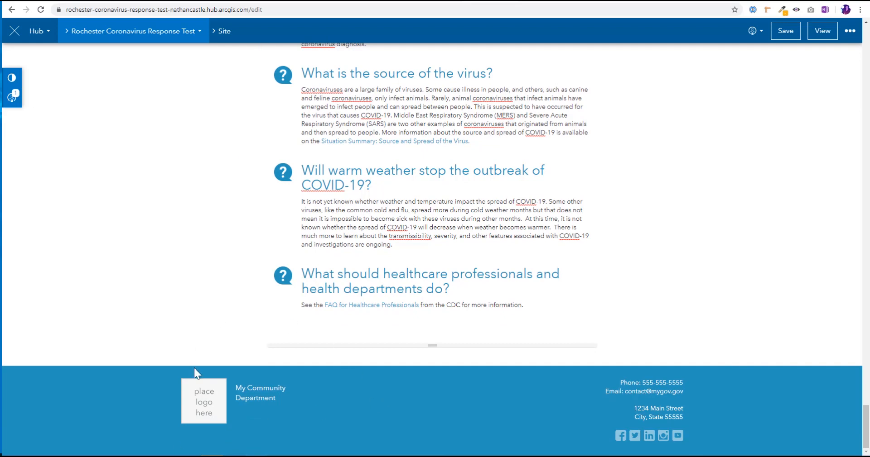
{"action": "scroll", "coordinate": [192, 373], "scroll_direction": "up", "scroll_amount": 20}
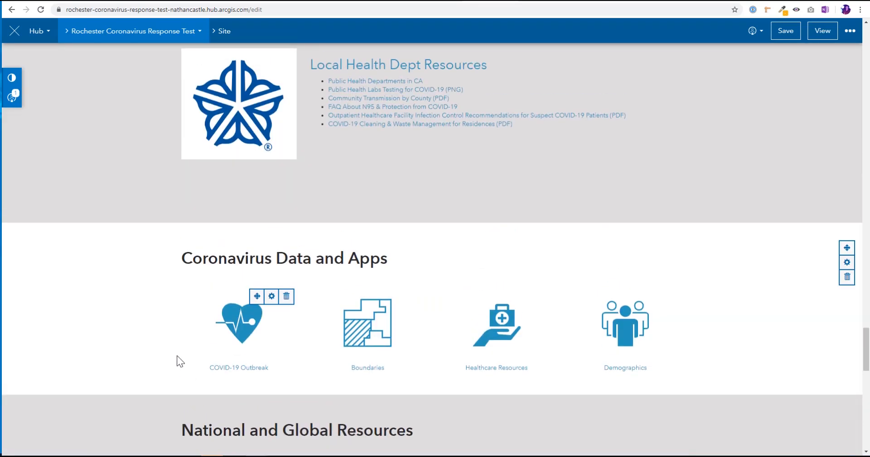
- Review the page up to its title banner and browse the layout cards available for the site
{"action": "scroll", "coordinate": [180, 362], "scroll_direction": "down", "scroll_amount": 15}
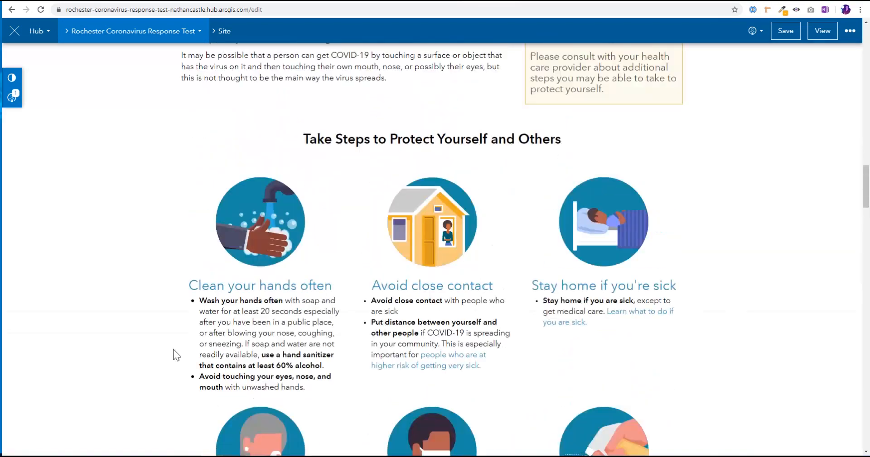
{"action": "scroll", "coordinate": [176, 355], "scroll_direction": "up", "scroll_amount": 15}
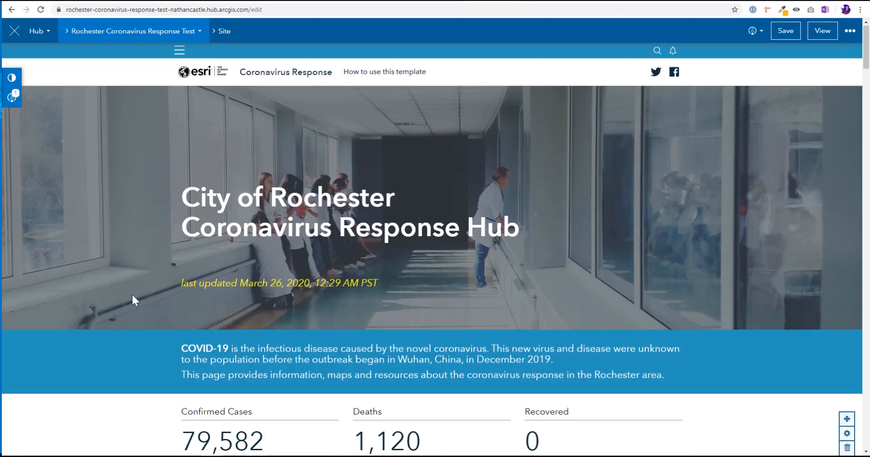
{"action": "left_click", "coordinate": [16, 80]}
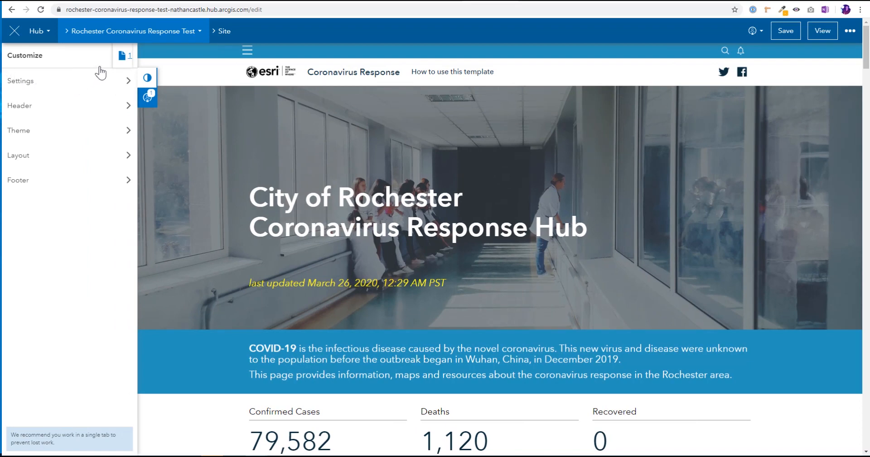
{"action": "left_click", "coordinate": [146, 79]}
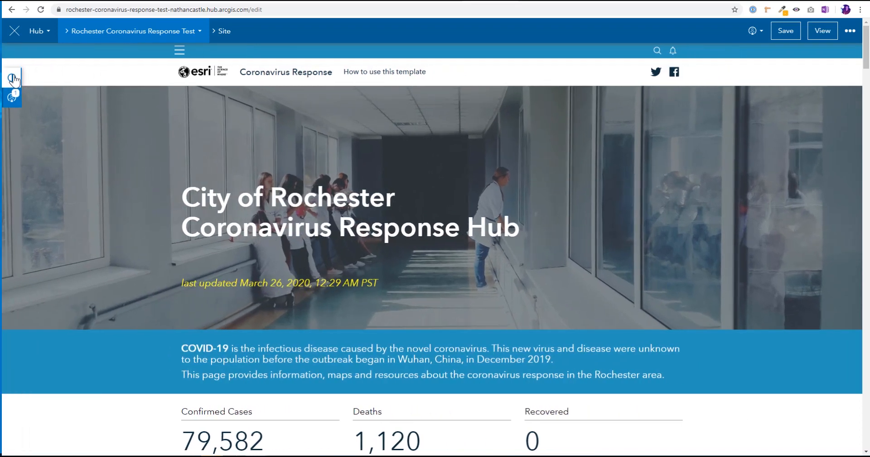
{"action": "left_click", "coordinate": [13, 78]}
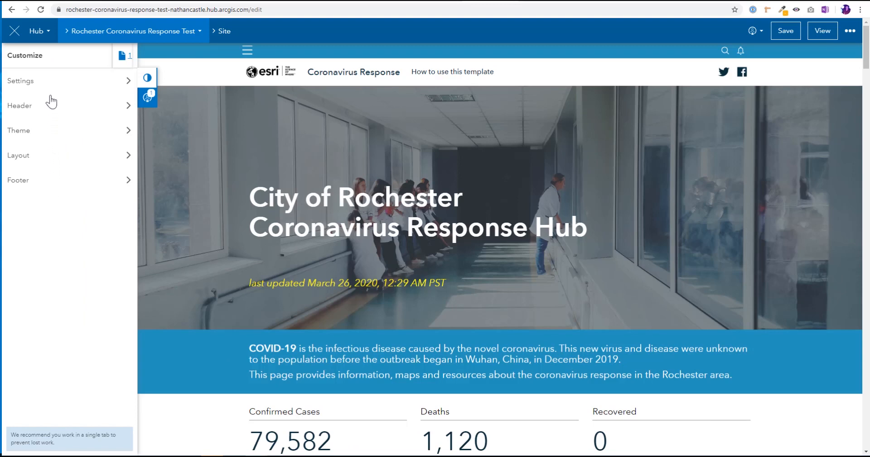
{"action": "left_click", "coordinate": [57, 166]}
{"action": "scroll", "coordinate": [52, 227], "scroll_direction": "down", "scroll_amount": 3}
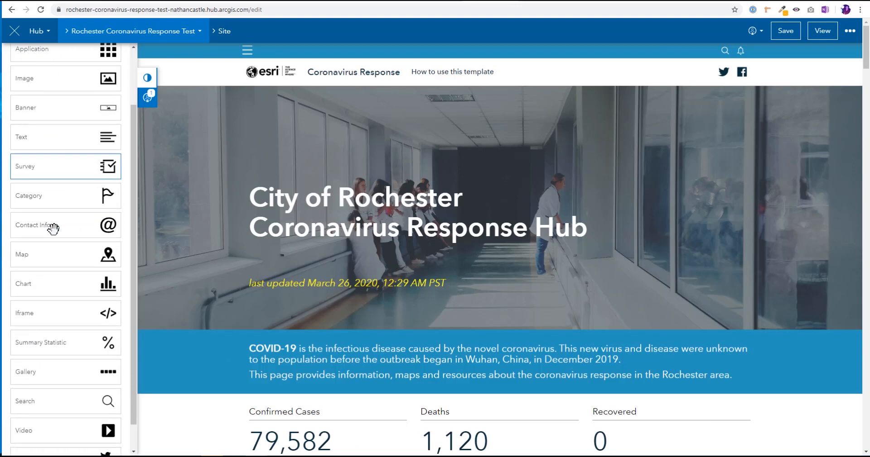
{"action": "scroll", "coordinate": [50, 262], "scroll_direction": "up", "scroll_amount": 3}
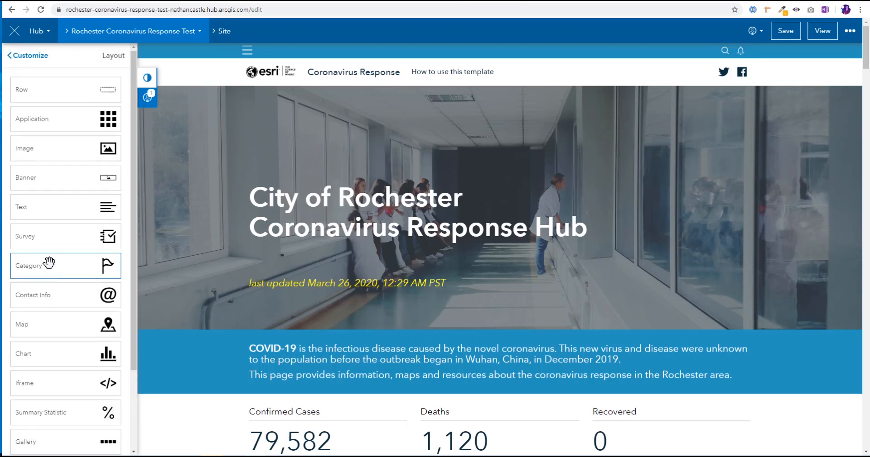
{"action": "scroll", "coordinate": [51, 317], "scroll_direction": "down", "scroll_amount": 3}
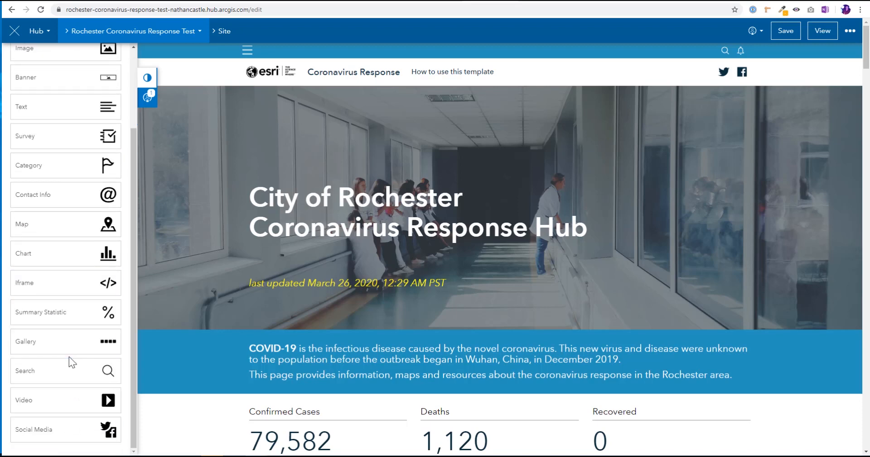
{"action": "scroll", "coordinate": [69, 357], "scroll_direction": "up", "scroll_amount": 3}
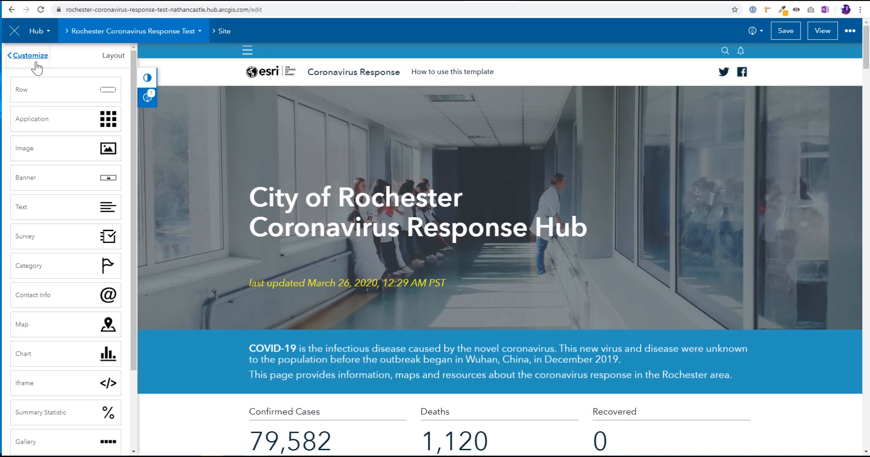
{"action": "left_click", "coordinate": [13, 57]}
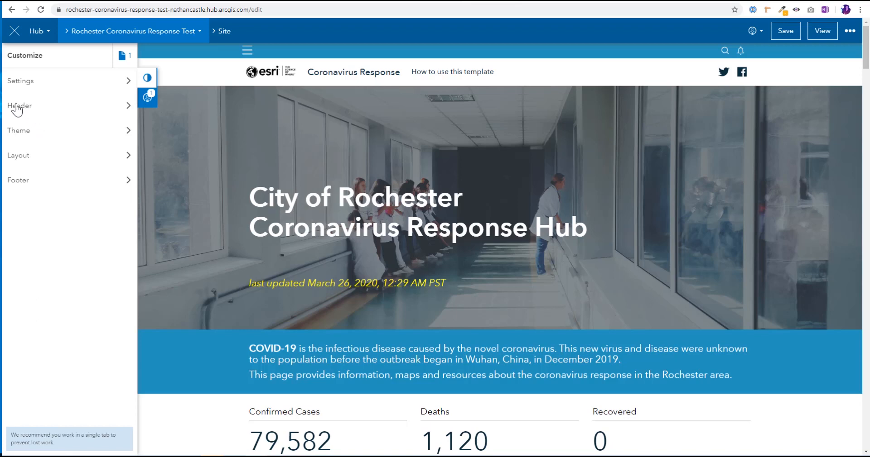
- Rename the site "Rochester Coronavirus Response Site" in its About settings and save the site
{"action": "left_click", "coordinate": [40, 90]}
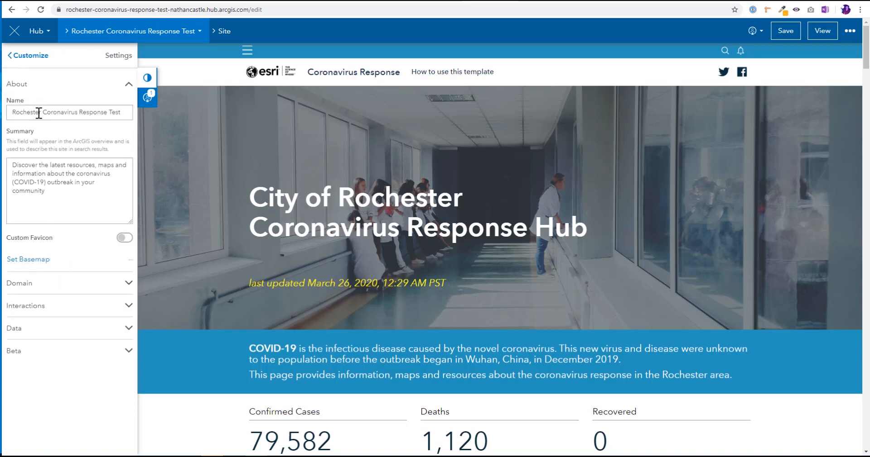
{"action": "left_click_drag", "start_coordinate": [24, 113], "coordinate": [118, 105]}
{"action": "left_click", "coordinate": [118, 107]}
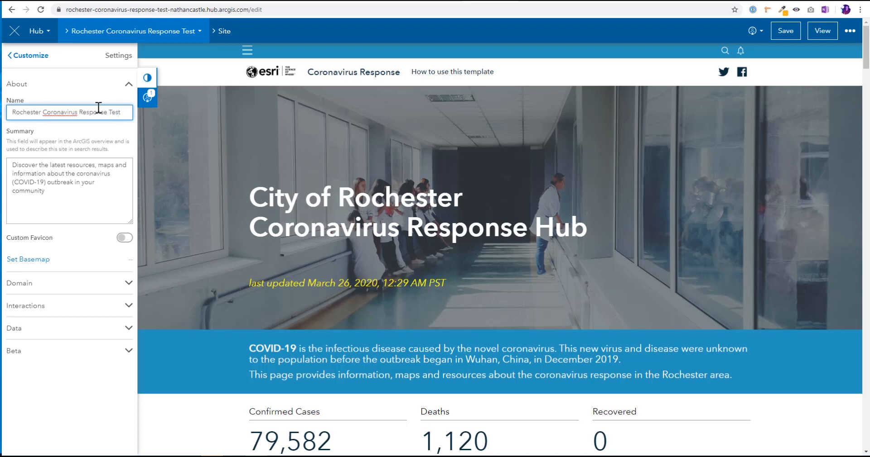
{"action": "left_click", "coordinate": [136, 30]}
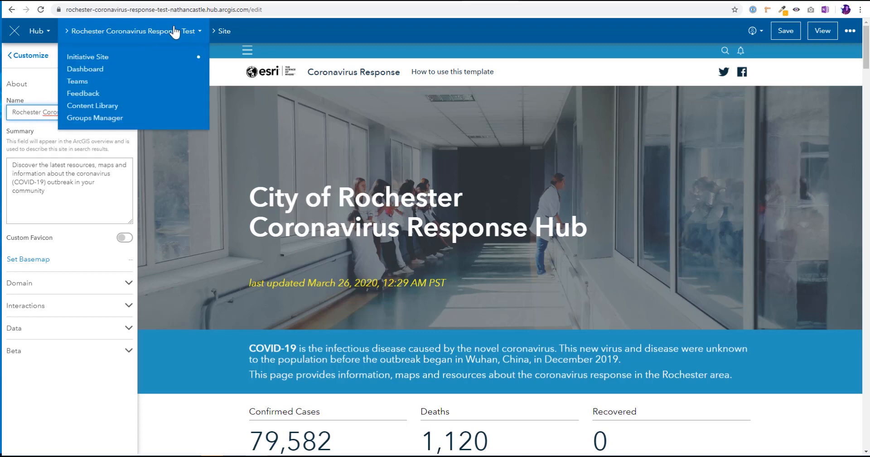
{"action": "left_click", "coordinate": [54, 113]}
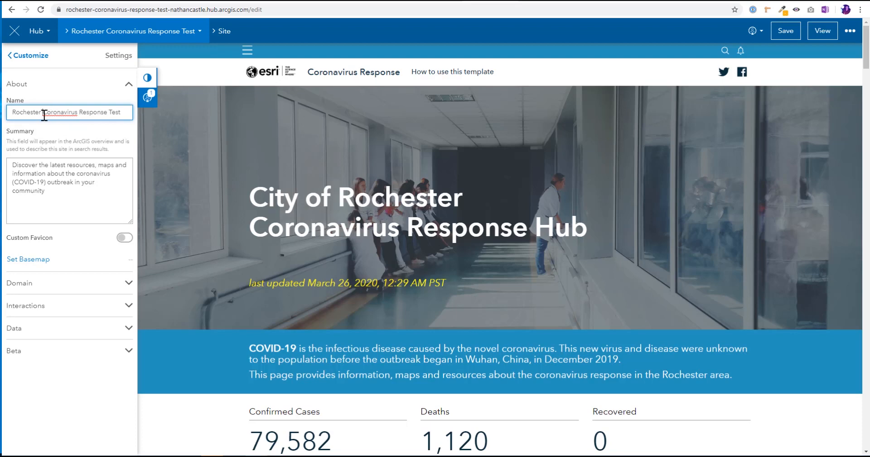
{"action": "left_click_drag", "start_coordinate": [43, 113], "coordinate": [126, 114]}
{"action": "left_click", "coordinate": [107, 114]}
{"action": "type", "text": "Site"}
{"action": "left_click", "coordinate": [787, 32]}
{"action": "left_click", "coordinate": [788, 33]}
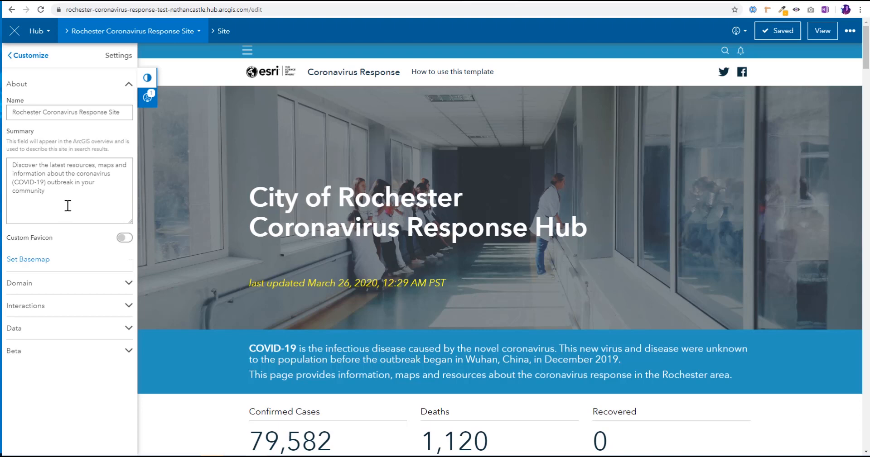
- Replace "your community" at the end of the site summary with "Rochester."
{"action": "left_click_drag", "start_coordinate": [68, 194], "coordinate": [82, 181]}
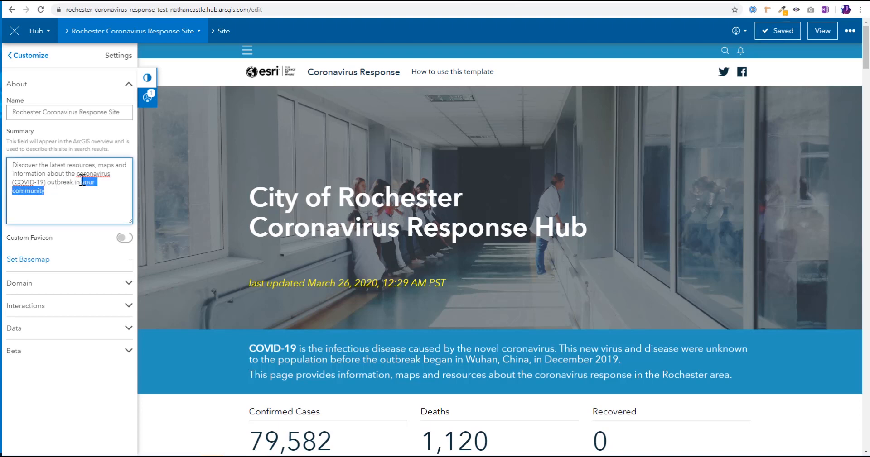
{"action": "type", "text": "Rochester."}
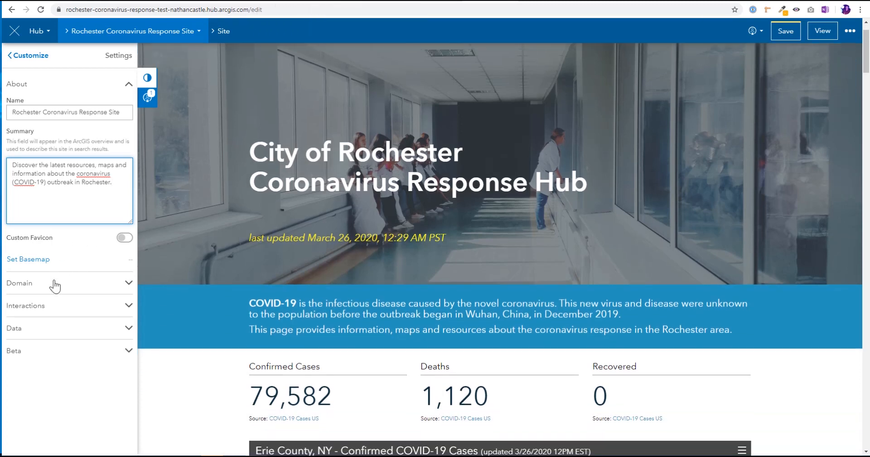
- Check the domain settings, including the Custom Domain dialog and the Google Analytics option, leaving both unconfigured
{"action": "left_click", "coordinate": [54, 285]}
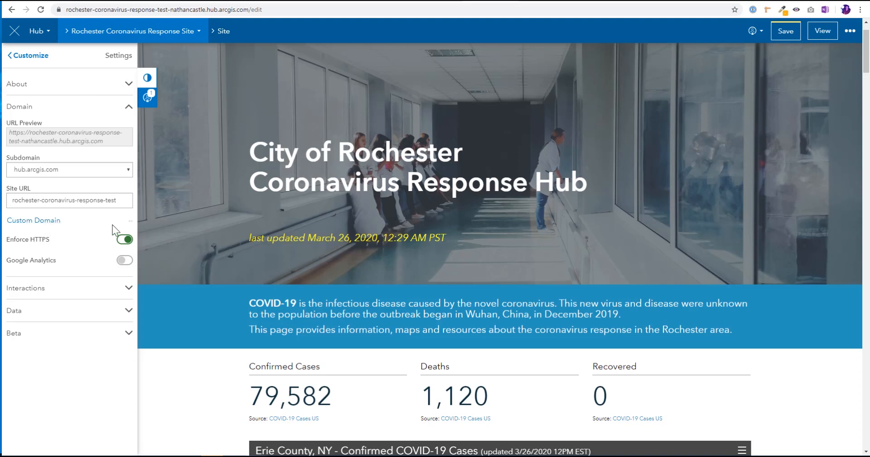
{"action": "left_click", "coordinate": [60, 221]}
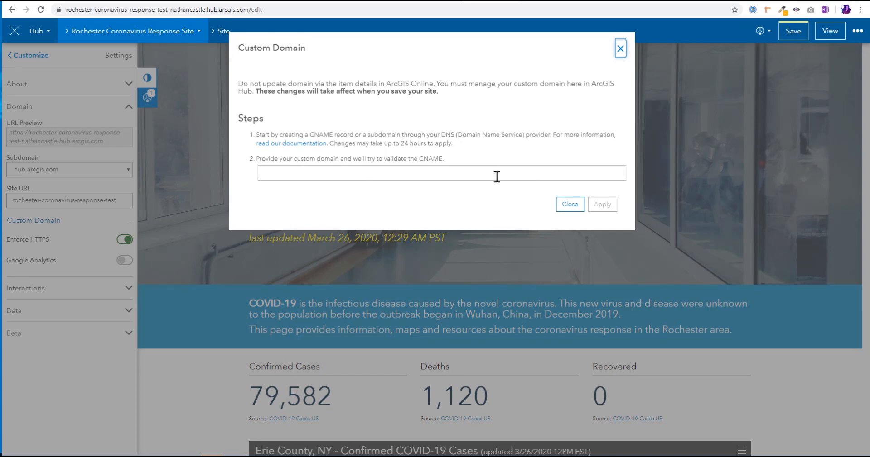
{"action": "left_click", "coordinate": [619, 51]}
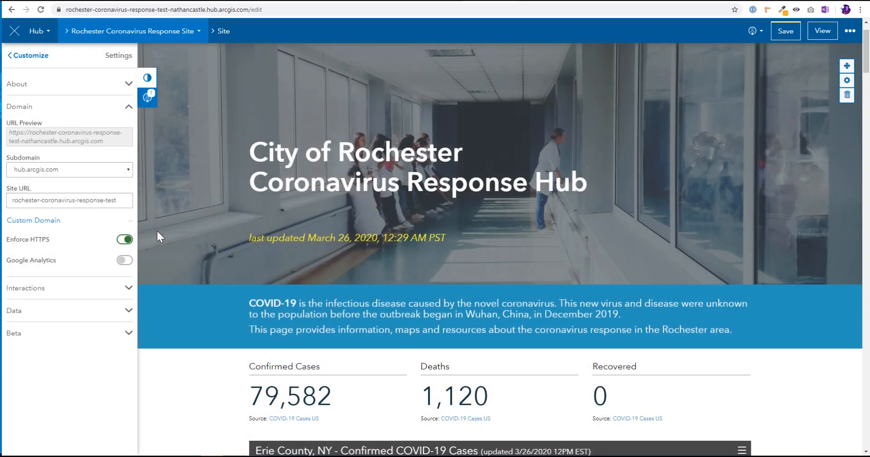
{"action": "left_click", "coordinate": [123, 261]}
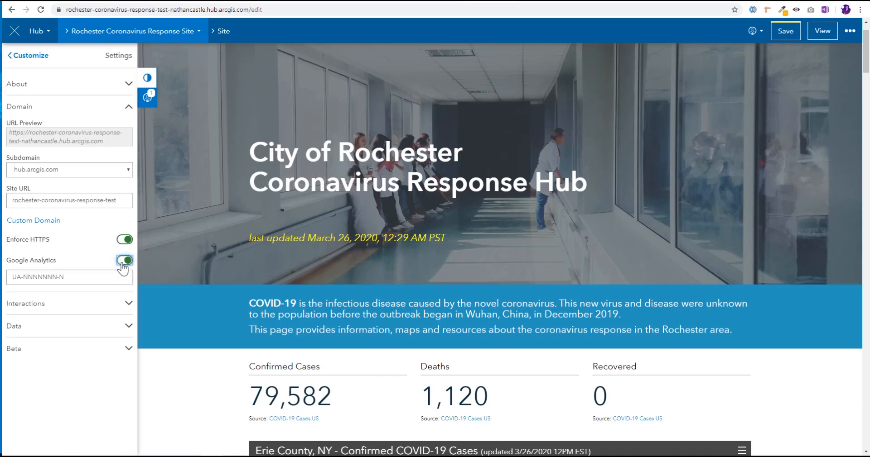
{"action": "left_click", "coordinate": [118, 274]}
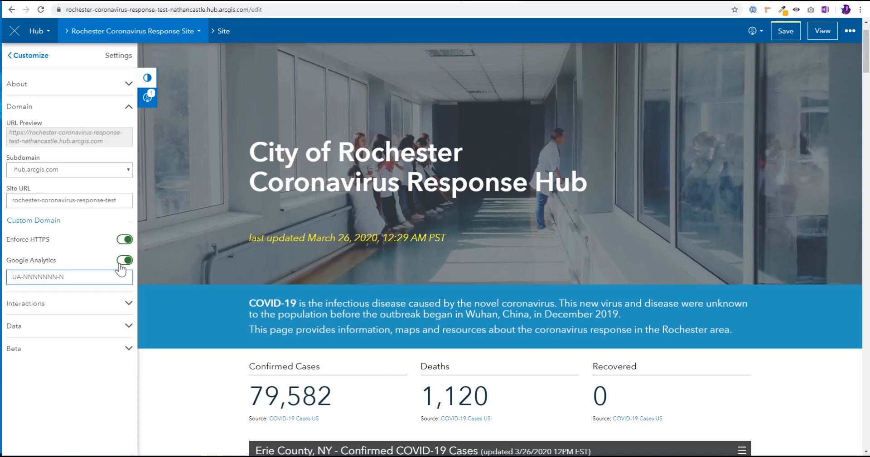
{"action": "left_click", "coordinate": [123, 261]}
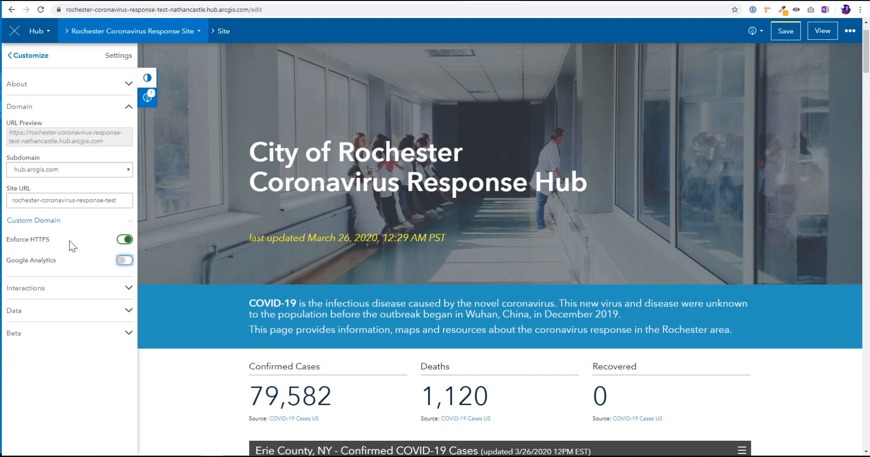
- Look through the Interactions, Data and Beta settings and return to the main customization options
{"action": "left_click", "coordinate": [79, 292]}
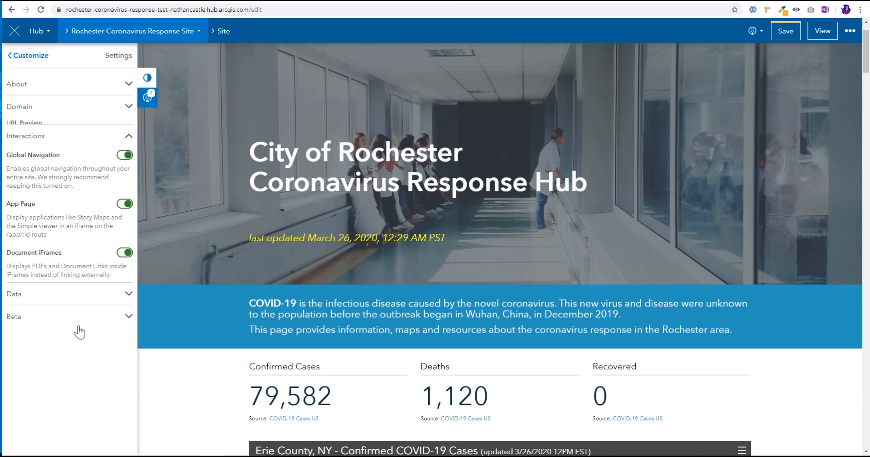
{"action": "left_click", "coordinate": [80, 300]}
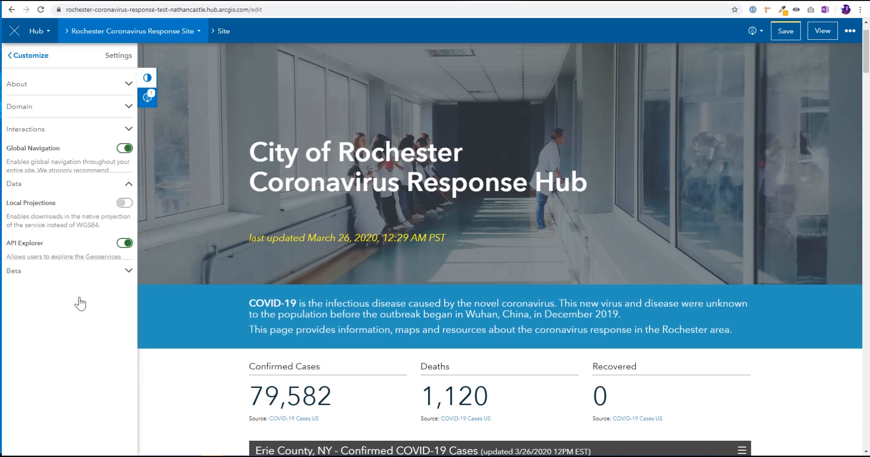
{"action": "left_click", "coordinate": [79, 263]}
{"action": "left_click", "coordinate": [26, 54]}
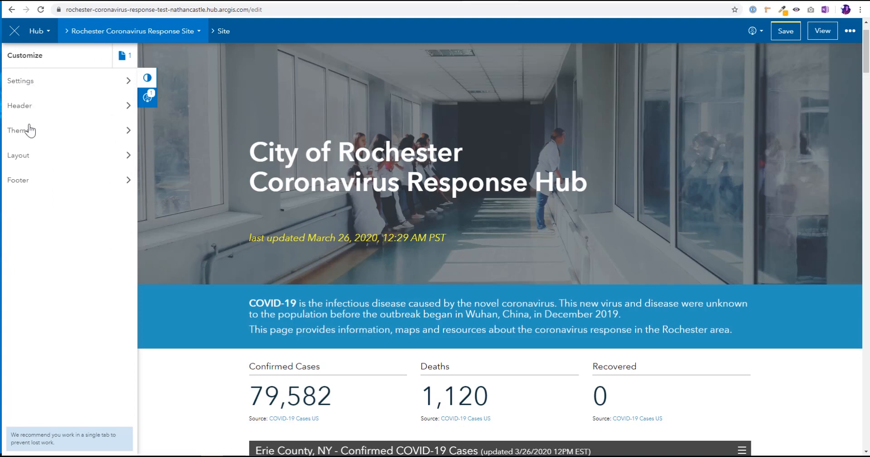
- Preview the header's Prominent (130px) appearance and Wide layout, restoring Standard (60px) and Box
{"action": "scroll", "coordinate": [379, 263], "scroll_direction": "up", "scroll_amount": 1}
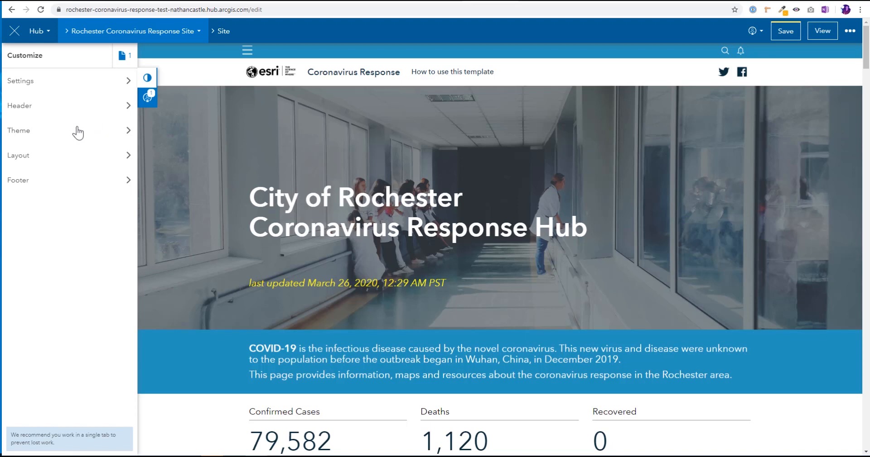
{"action": "left_click", "coordinate": [62, 107]}
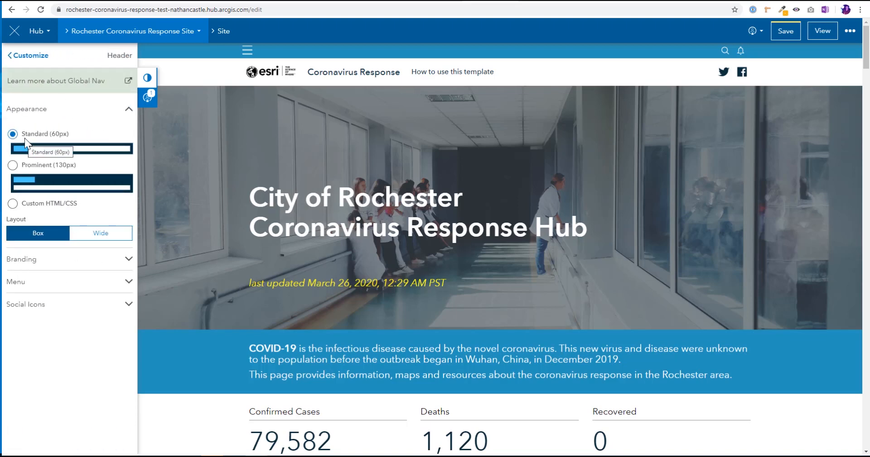
{"action": "left_click", "coordinate": [65, 165]}
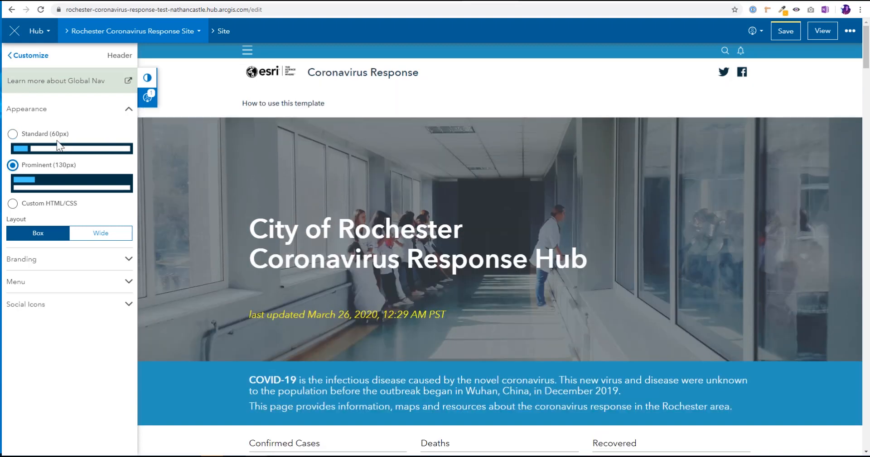
{"action": "left_click", "coordinate": [56, 137]}
{"action": "left_click", "coordinate": [82, 234]}
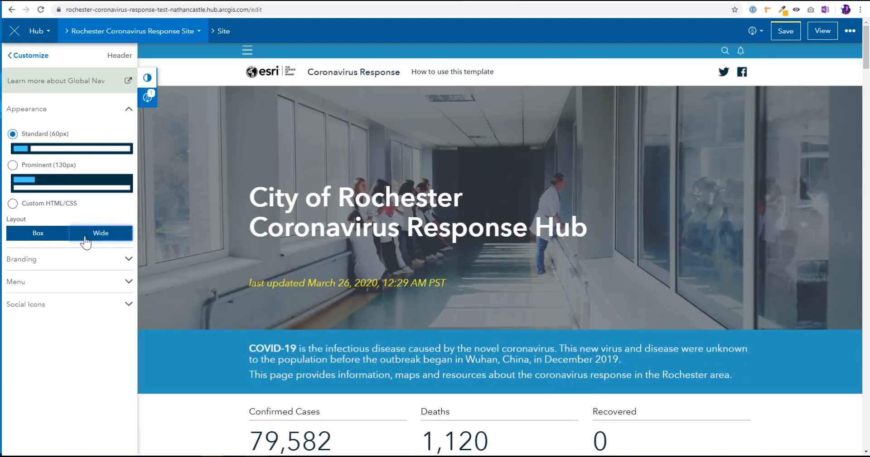
{"action": "left_click", "coordinate": [65, 235]}
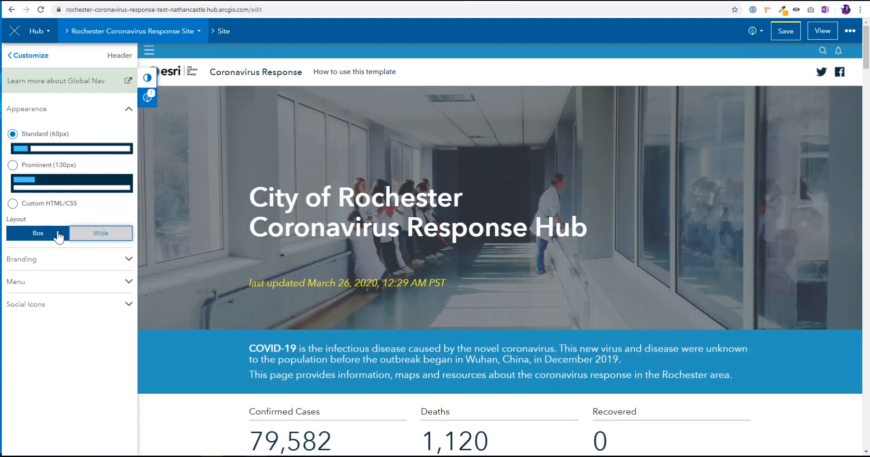
- Set the header's branding name to "Rochester Coronavirus Response"
{"action": "left_click", "coordinate": [80, 259]}
{"action": "left_click", "coordinate": [11, 170]}
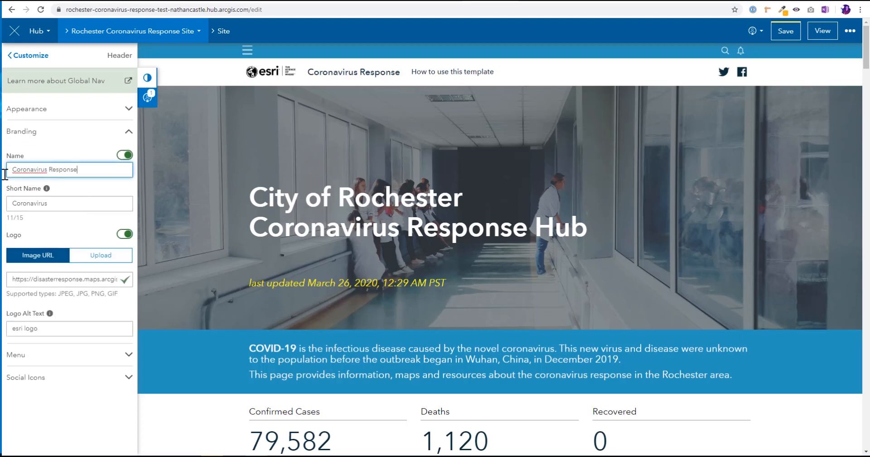
{"action": "type", "text": "Rochester"}
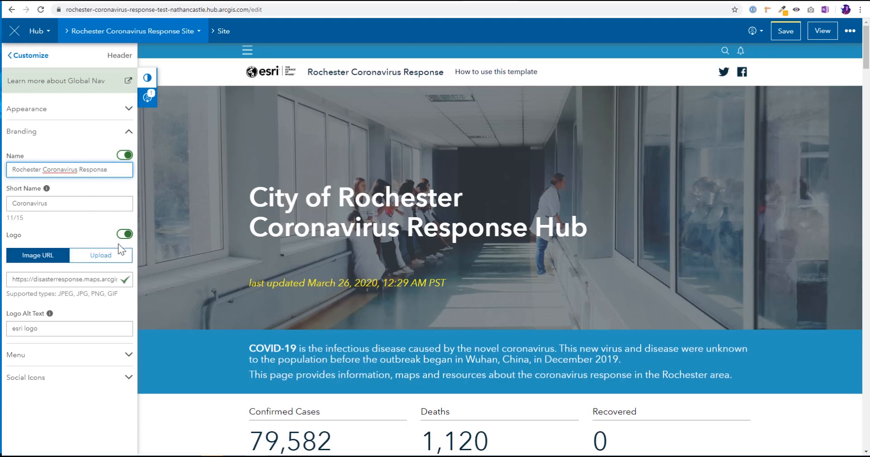
- Replace the header branding's short name with "ROC COVID Hub"
{"action": "left_click", "coordinate": [73, 207]}
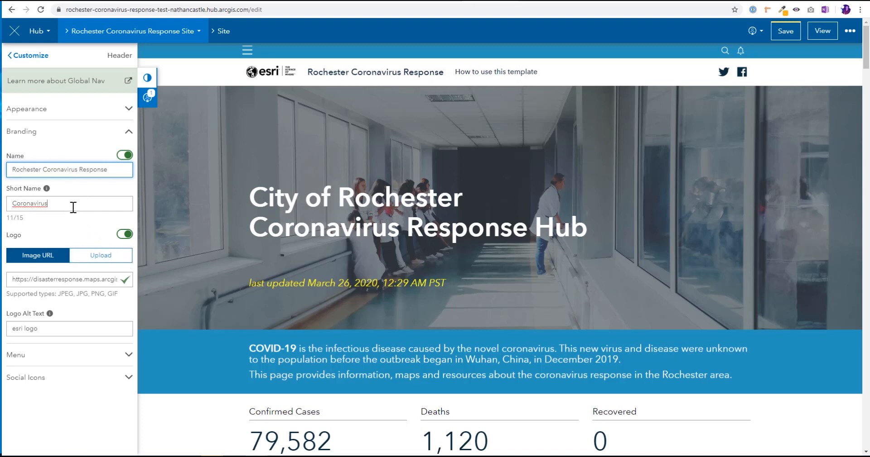
{"action": "left_click", "coordinate": [11, 205]}
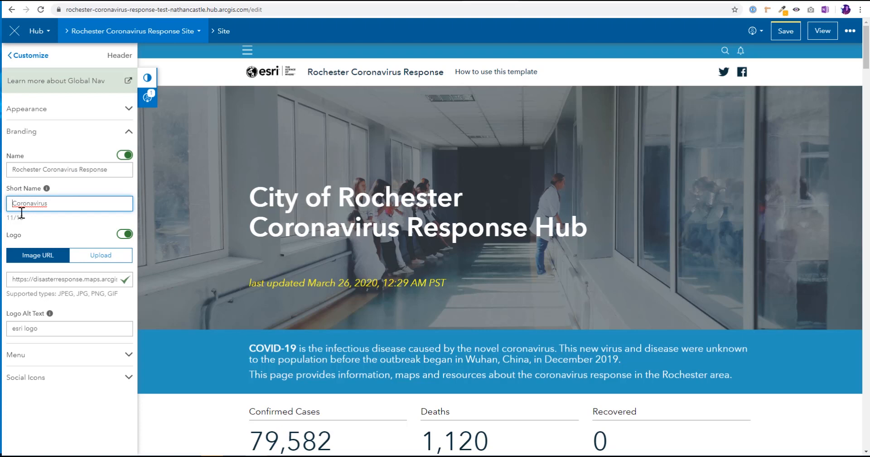
{"action": "key", "text": "shift+End"}
{"action": "type", "text": "ROC COVID SHu"}
{"action": "left_click", "coordinate": [53, 229]}
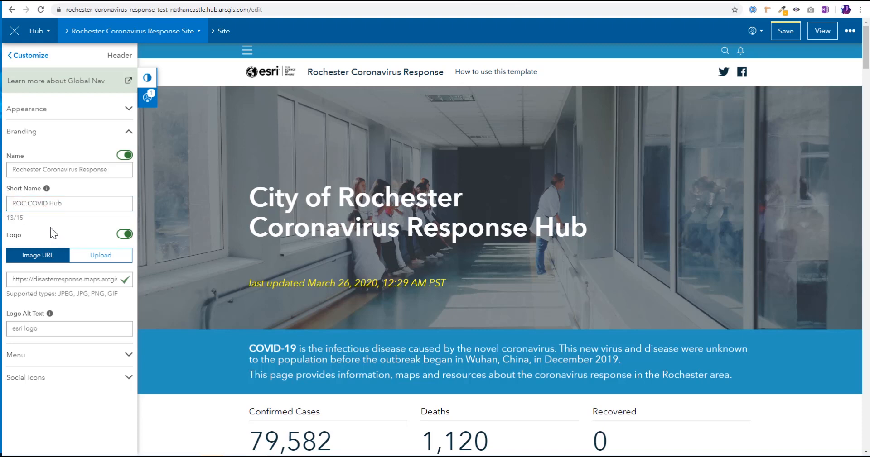
- Replace the header logo's image URL with the copied cityofrochester.gov logo address and set its alt text to "Rochester logo"
{"action": "triple_click", "coordinate": [66, 283]}
{"action": "key", "text": "ctrl+v"}
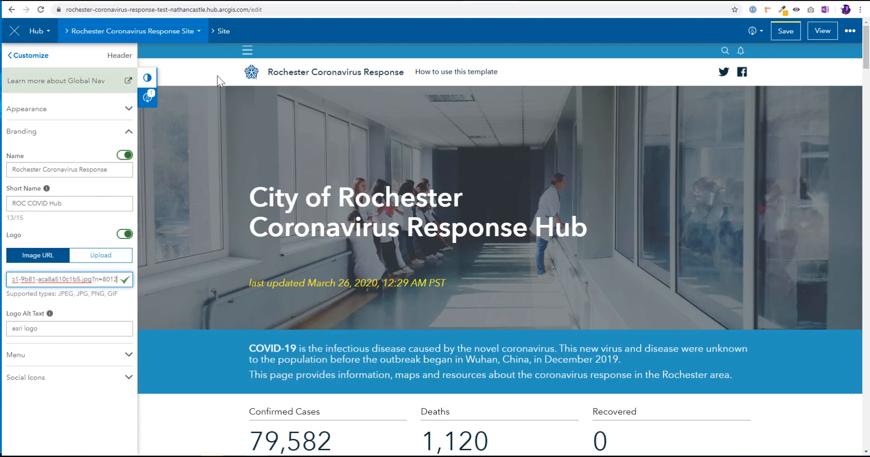
{"action": "left_click", "coordinate": [105, 292]}
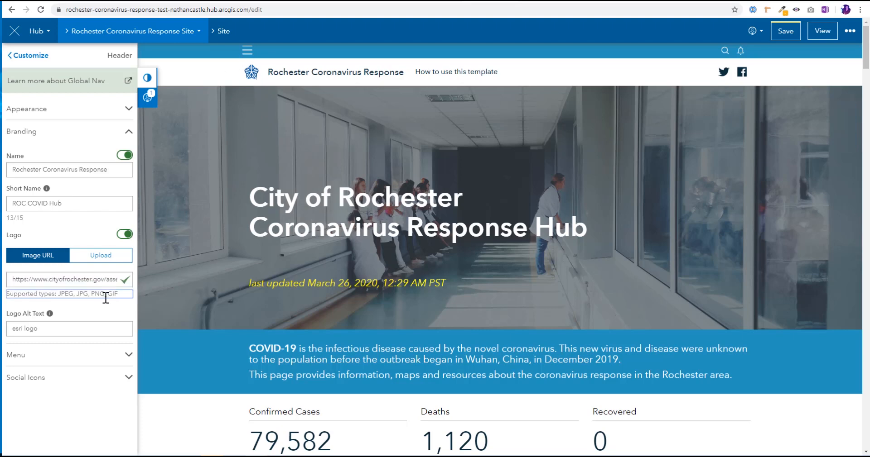
{"action": "triple_click", "coordinate": [91, 329]}
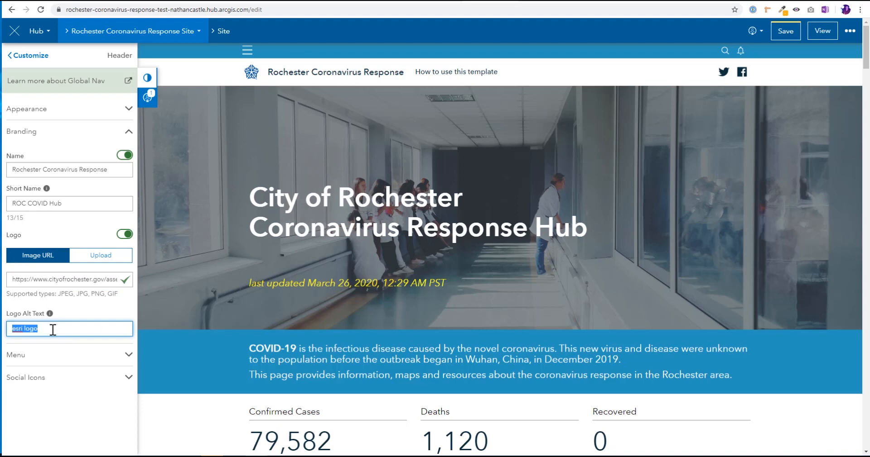
{"action": "type", "text": "Rochester logo"}
{"action": "left_click", "coordinate": [146, 84]}
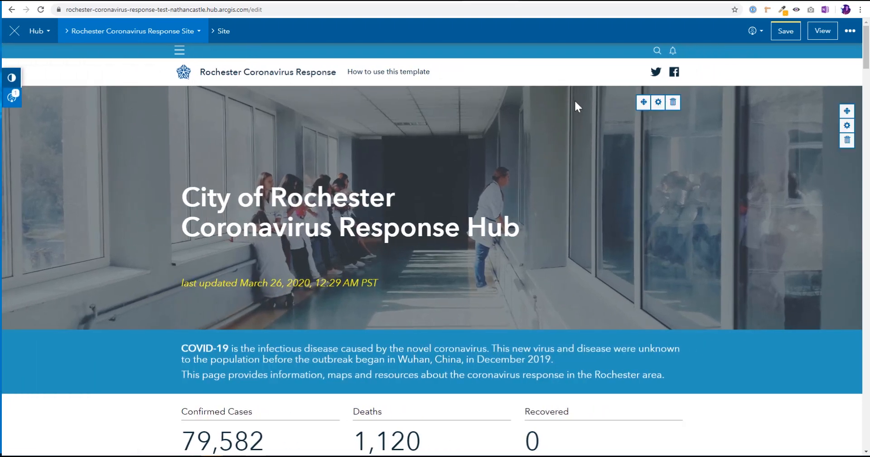
- Check the page in Colorblindly with the Achromatomaly, Achromatopsia and Deuteranomaly simulations, and restore Trichromacy / Normal
{"action": "left_click", "coordinate": [795, 10]}
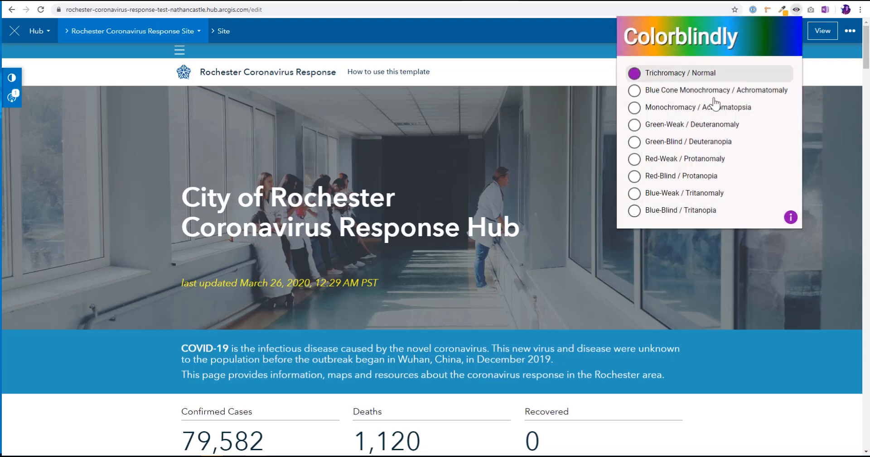
{"action": "left_click", "coordinate": [714, 96]}
{"action": "left_click", "coordinate": [705, 108]}
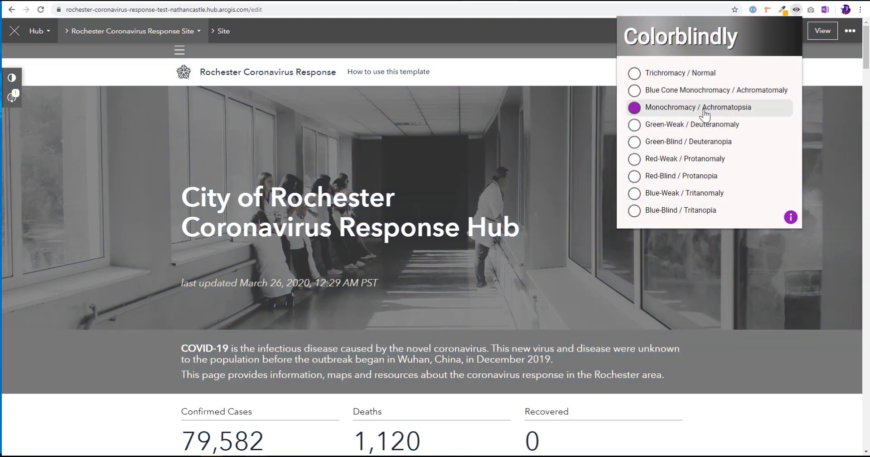
{"action": "left_click", "coordinate": [702, 124]}
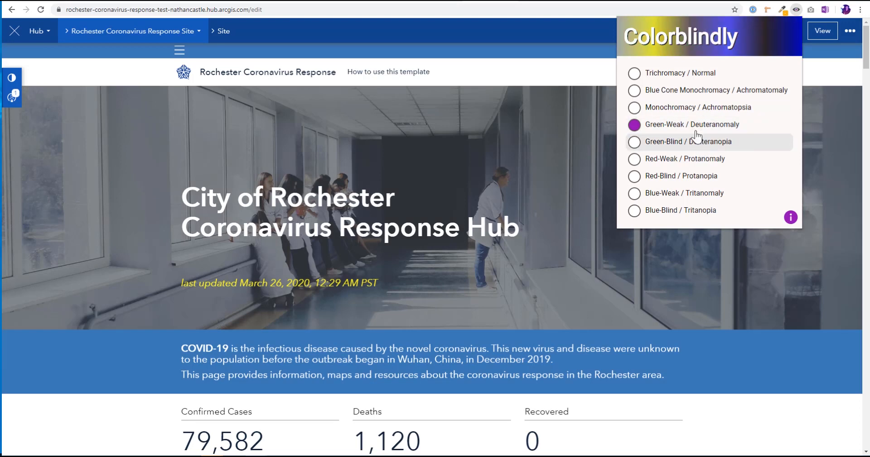
{"action": "left_click", "coordinate": [690, 114]}
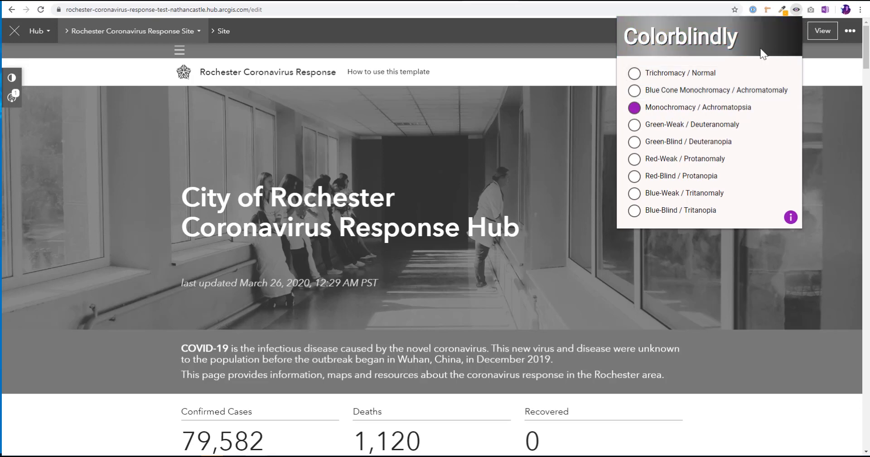
{"action": "left_click", "coordinate": [707, 67]}
{"action": "left_click", "coordinate": [796, 10]}
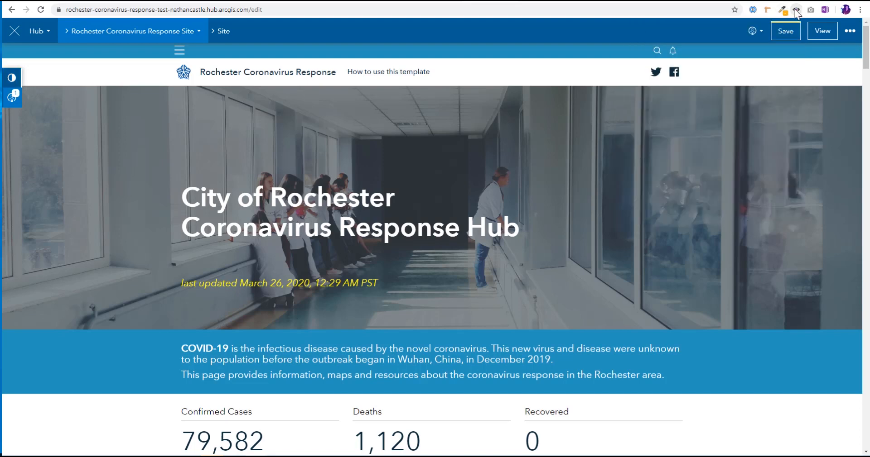
- Look at the theme colors and header branding, and open the header's menu link settings
{"action": "left_click", "coordinate": [13, 80]}
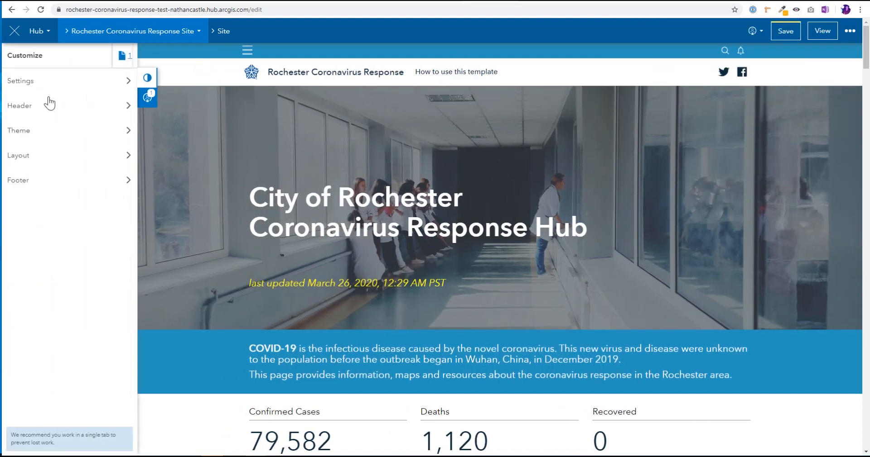
{"action": "left_click", "coordinate": [25, 132]}
{"action": "left_click", "coordinate": [15, 48]}
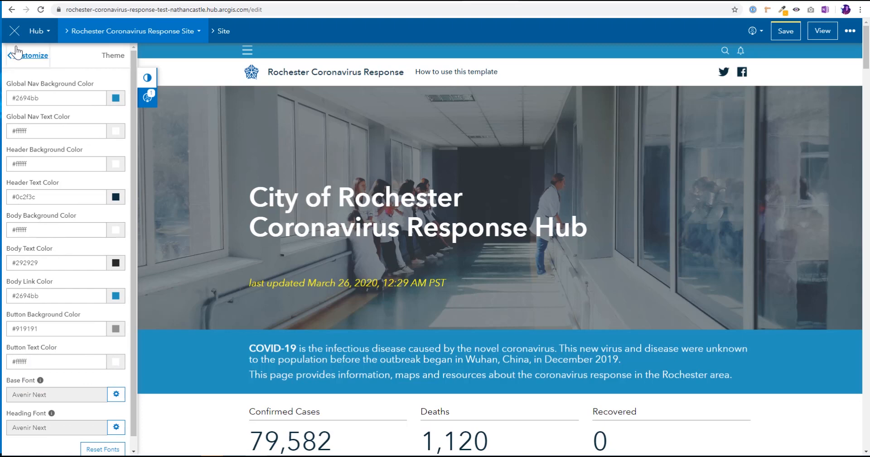
{"action": "left_click", "coordinate": [30, 114]}
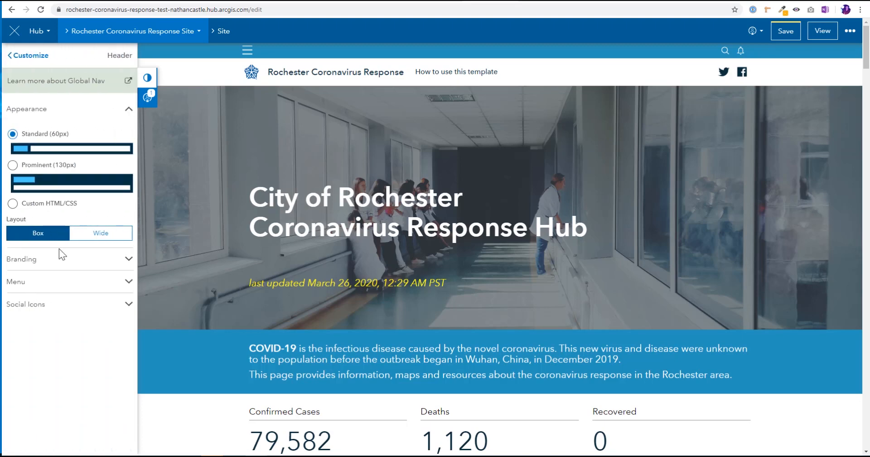
{"action": "left_click", "coordinate": [62, 264]}
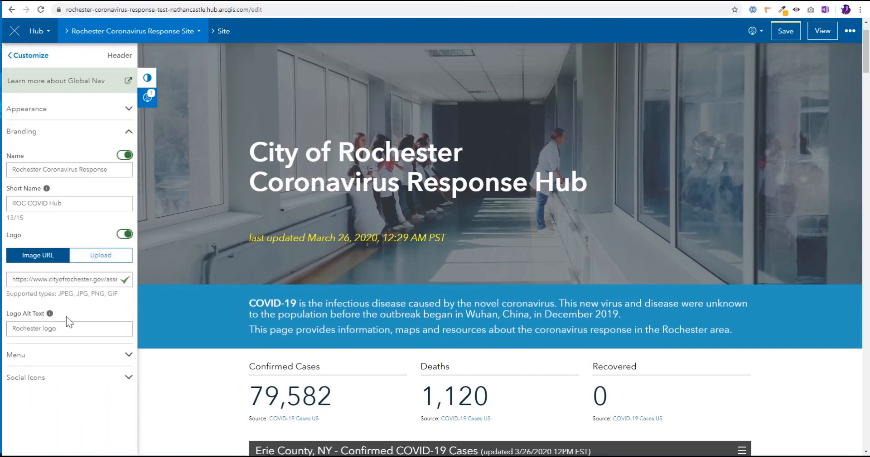
{"action": "left_click", "coordinate": [69, 357]}
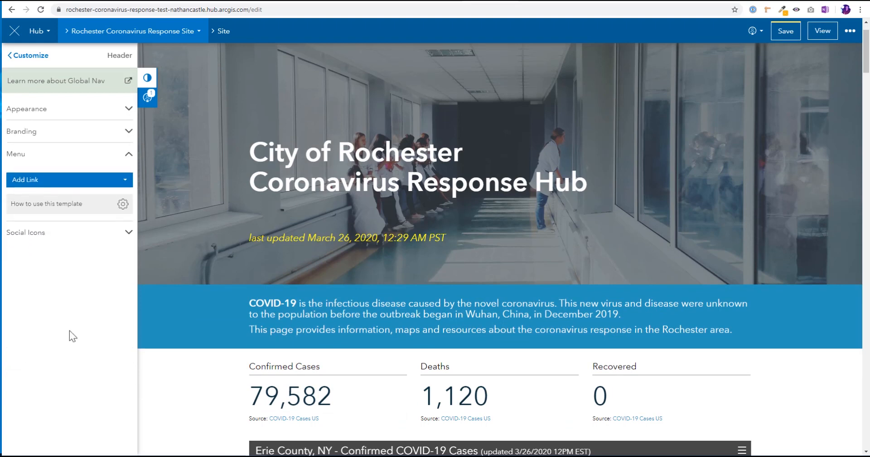
{"action": "scroll", "coordinate": [207, 341], "scroll_direction": "up", "scroll_amount": 1}
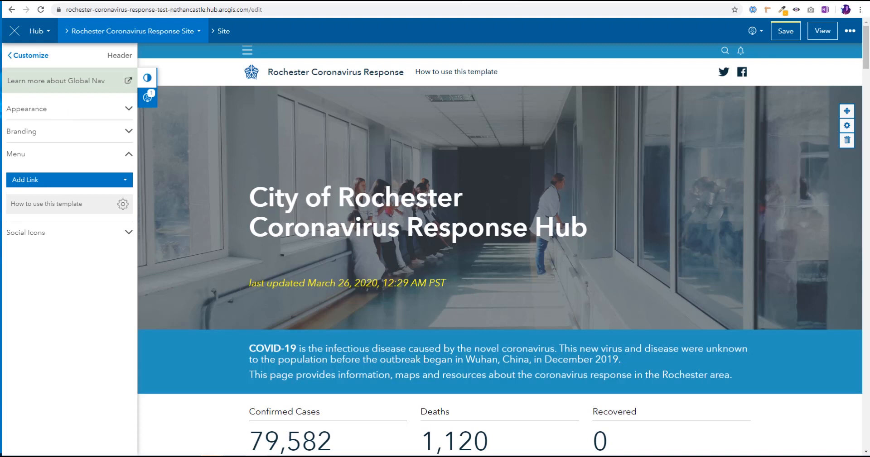
- Load the cityofrochester.gov home page from the logo image page, copy its address, and return to the site editor
{"action": "left_click", "coordinate": [546, 4]}
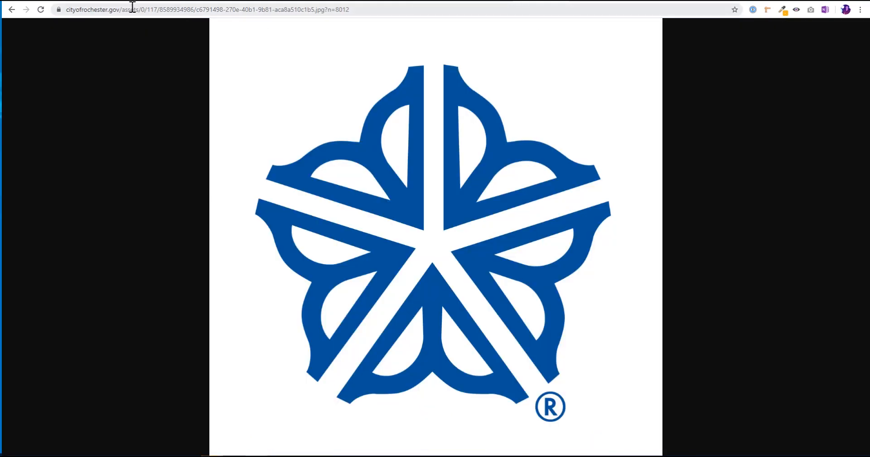
{"action": "left_click_drag", "start_coordinate": [120, 10], "coordinate": [514, 26]}
{"action": "key", "text": "BackSpace"}
{"action": "key", "text": "Return"}
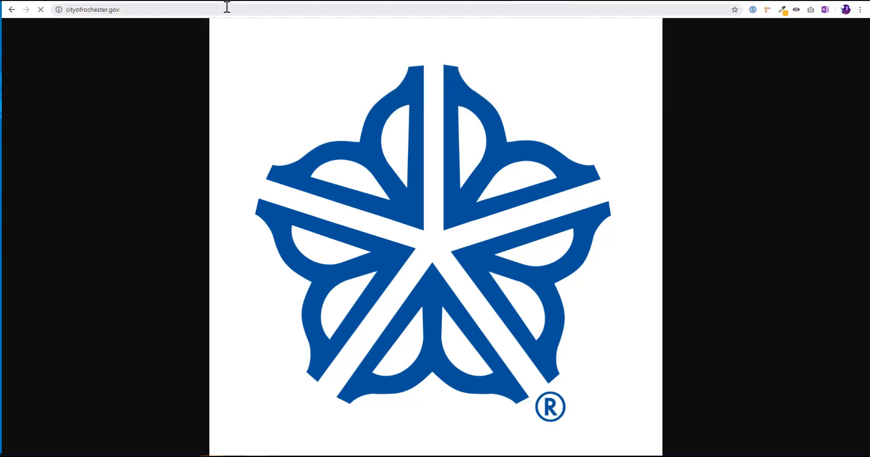
{"action": "left_click", "coordinate": [227, 7]}
{"action": "key", "text": "ctrl+c"}
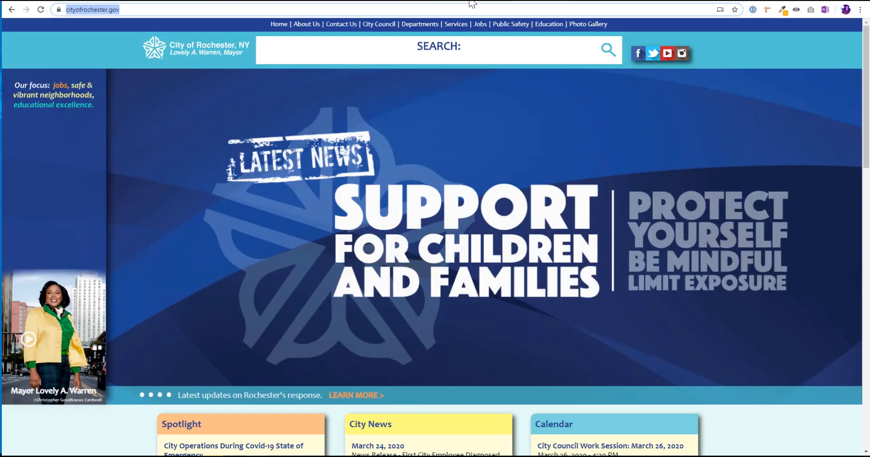
{"action": "left_click", "coordinate": [470, 1]}
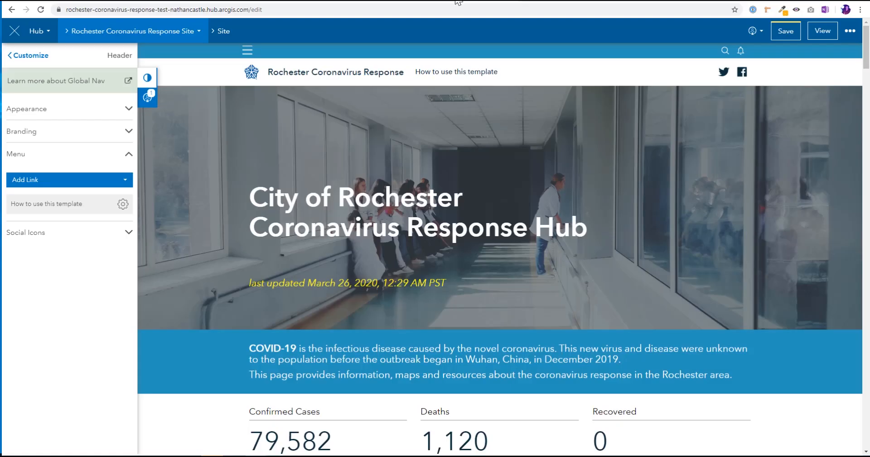
- Delete the "How to use this template" link from the header menu
{"action": "left_click", "coordinate": [120, 205]}
{"action": "left_click", "coordinate": [119, 235]}
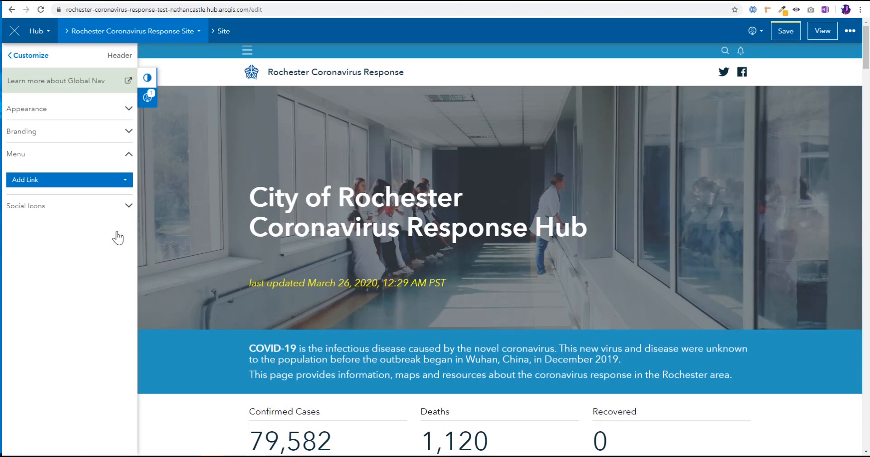
{"action": "left_click", "coordinate": [120, 180]}
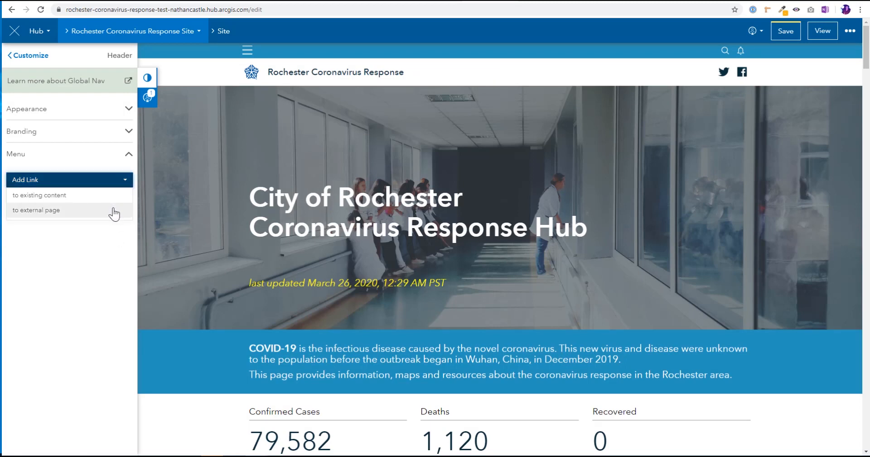
{"action": "left_click", "coordinate": [77, 221]}
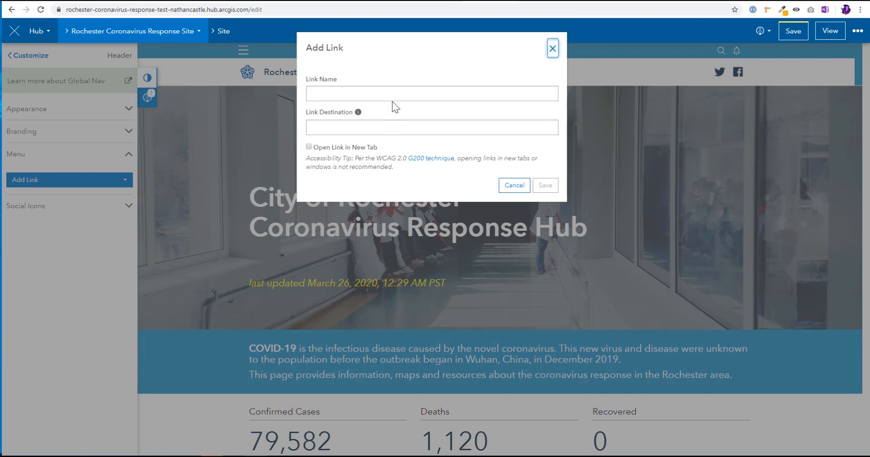
{"action": "left_click", "coordinate": [393, 99]}
{"action": "key", "text": "ctrl+v"}
{"action": "left_click_drag", "start_coordinate": [406, 93], "coordinate": [209, 93]}
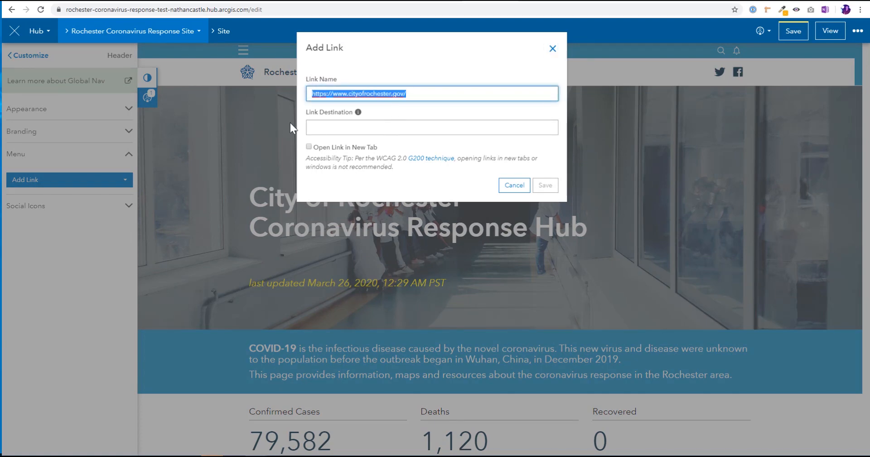
{"action": "key", "text": "ctrl+x"}
{"action": "left_click", "coordinate": [314, 123]}
{"action": "key", "text": "ctrl+v"}
{"action": "left_click", "coordinate": [328, 95]}
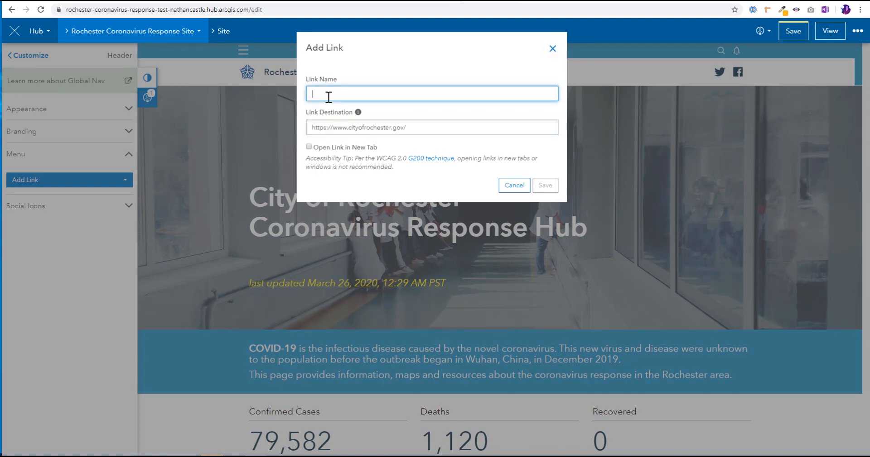
{"action": "type", "text": "City Home"}
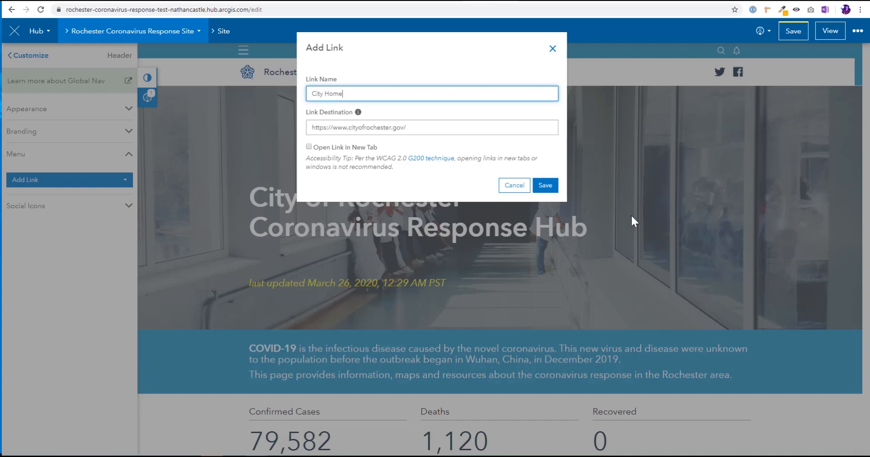
{"action": "left_click", "coordinate": [545, 187]}
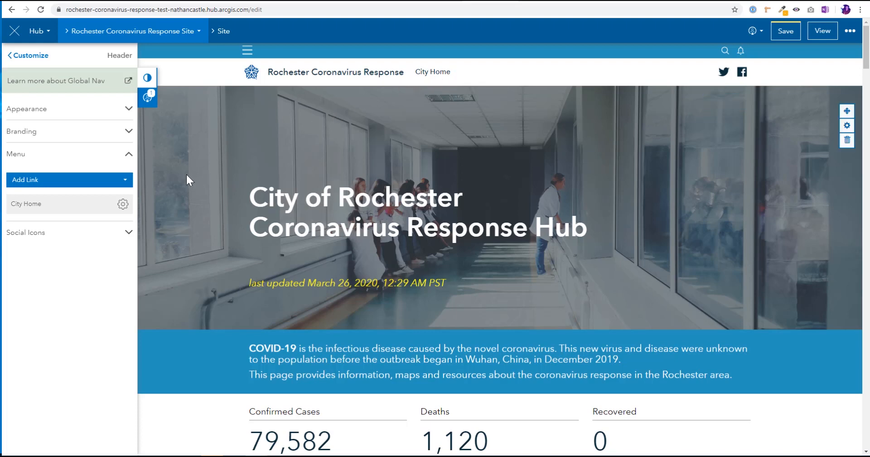
- Enable the Instagram icon in the header's social icons, leaving its URL empty
{"action": "left_click", "coordinate": [100, 232]}
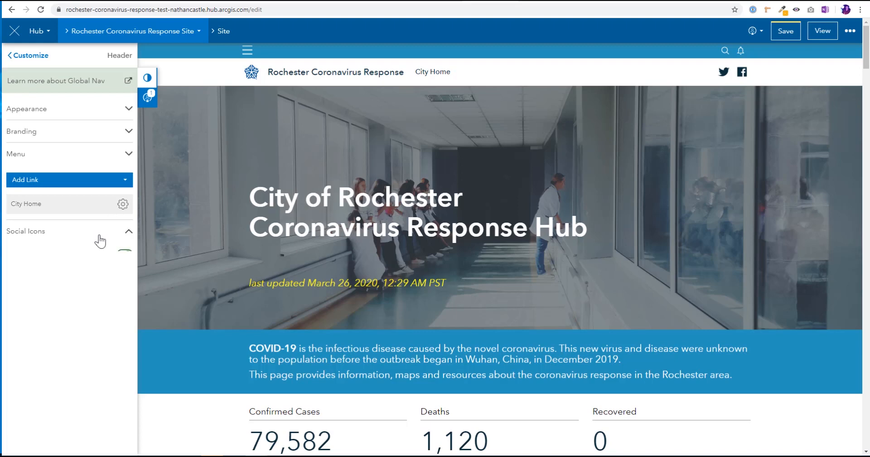
{"action": "left_click", "coordinate": [121, 270]}
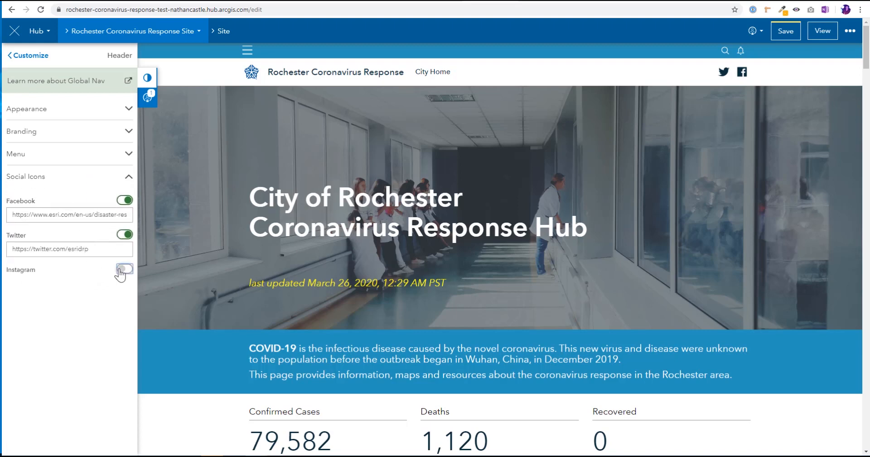
{"action": "left_click", "coordinate": [122, 270]}
{"action": "left_click", "coordinate": [121, 271]}
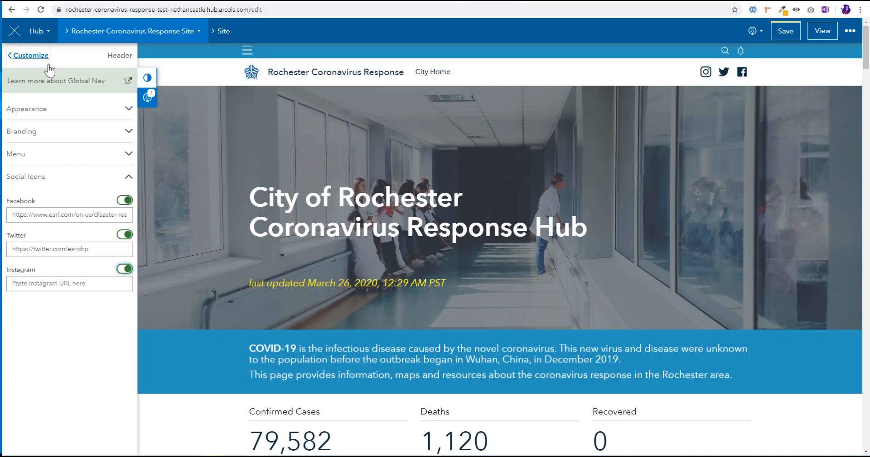
- Switch the header's appearance to Custom HTML/CSS
{"action": "left_click", "coordinate": [21, 56]}
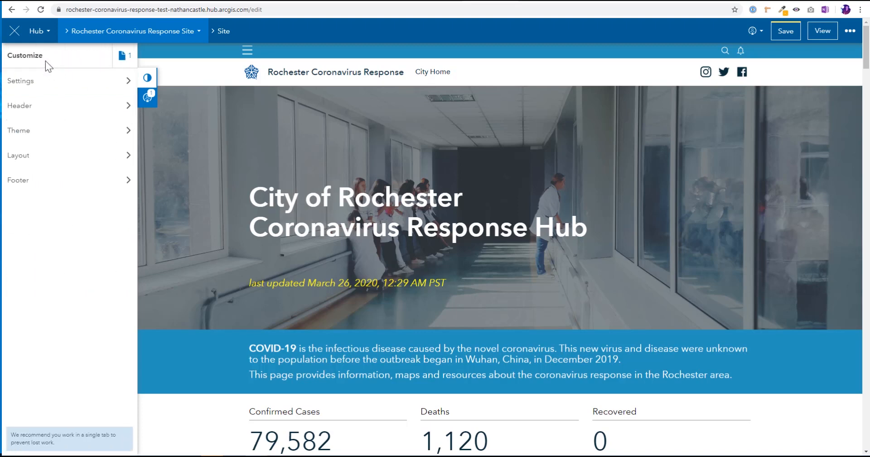
{"action": "left_click", "coordinate": [49, 113]}
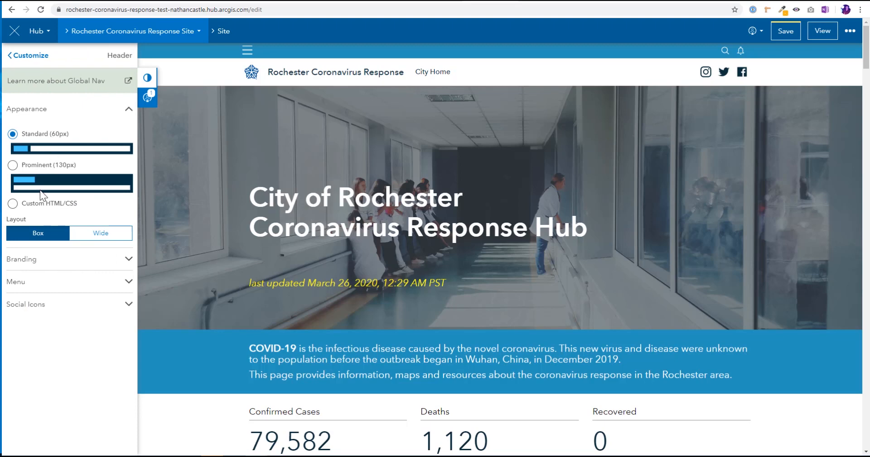
{"action": "left_click", "coordinate": [43, 204]}
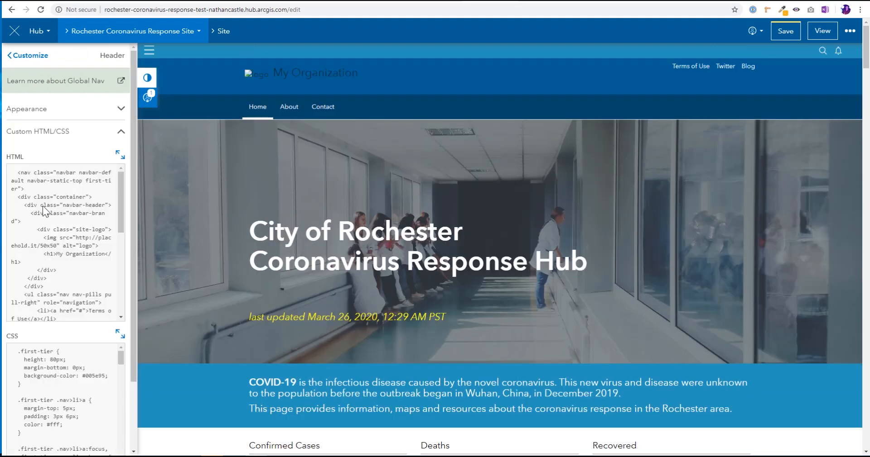
- Switch the header's appearance back to Standard (60px) and return to the main customization options
{"action": "left_click", "coordinate": [41, 131]}
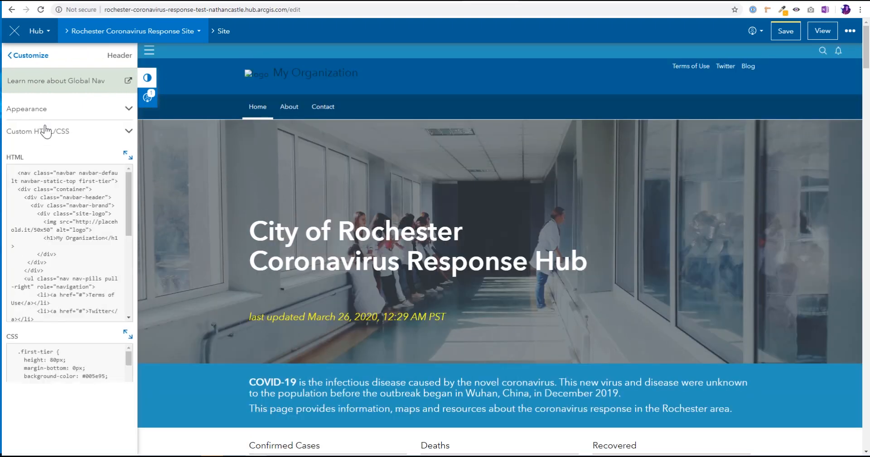
{"action": "left_click", "coordinate": [45, 132]}
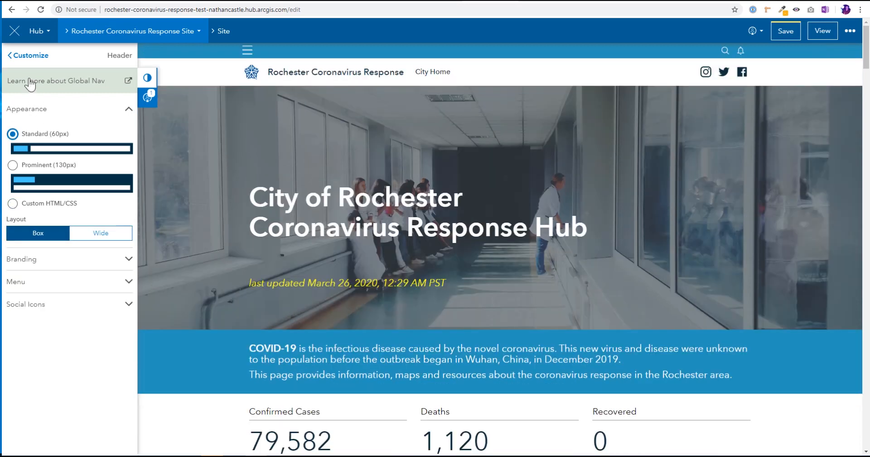
{"action": "left_click", "coordinate": [23, 57]}
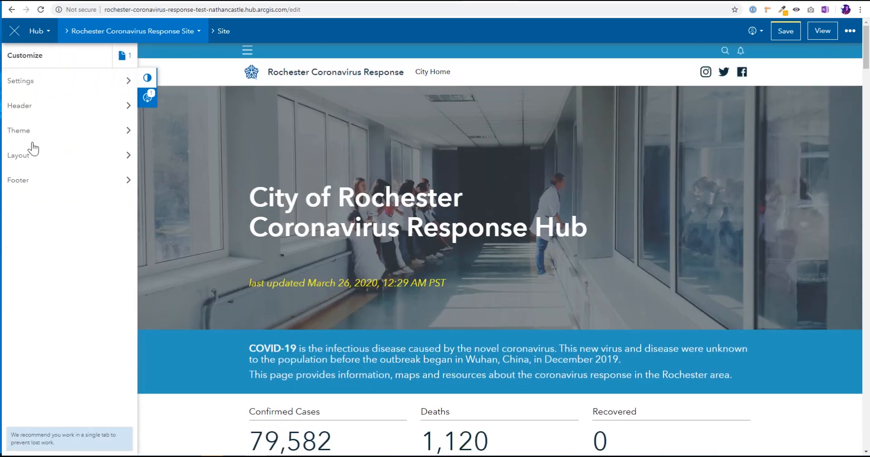
- Open the site's footer settings, try the None option, and switch the footer back to Custom
{"action": "left_click", "coordinate": [37, 180]}
{"action": "scroll", "coordinate": [224, 314], "scroll_direction": "down", "scroll_amount": 20}
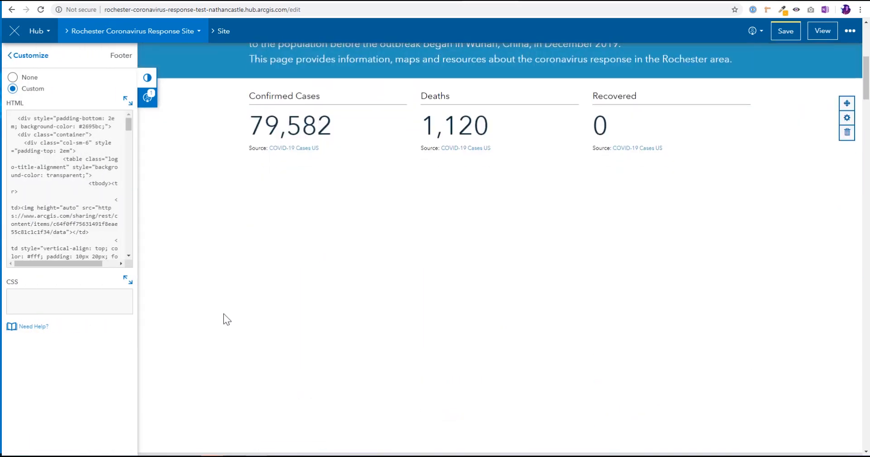
{"action": "scroll", "coordinate": [216, 314], "scroll_direction": "down", "scroll_amount": 20}
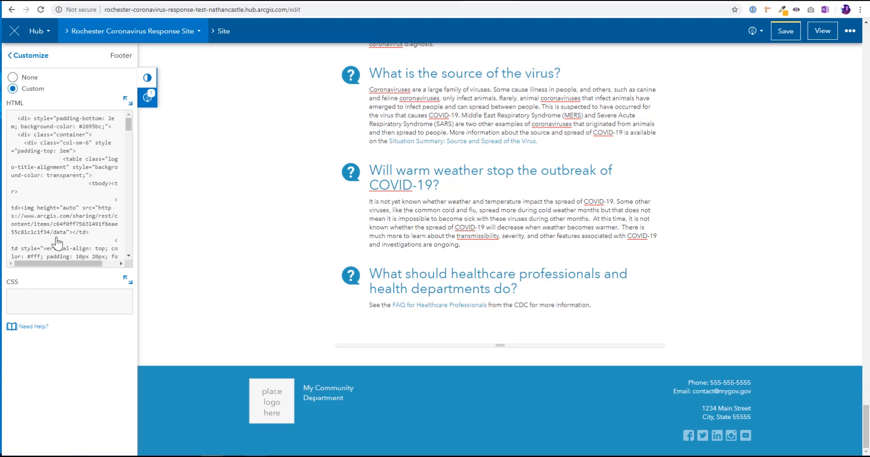
{"action": "left_click", "coordinate": [14, 79]}
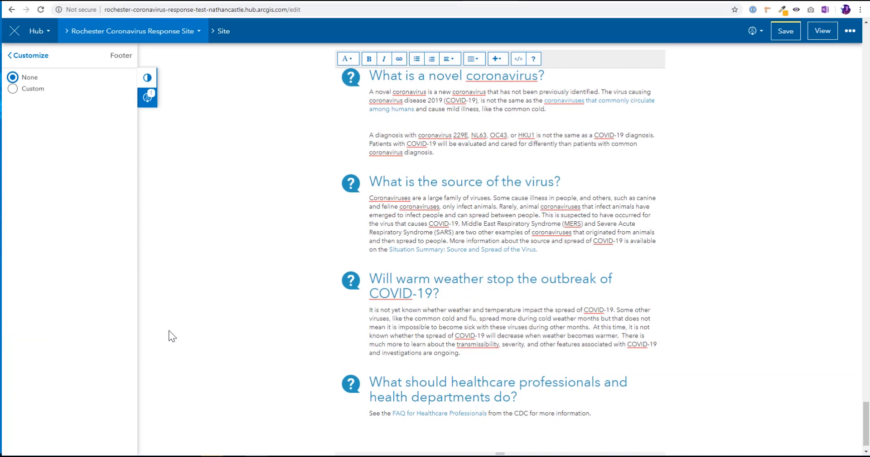
{"action": "left_click", "coordinate": [39, 90]}
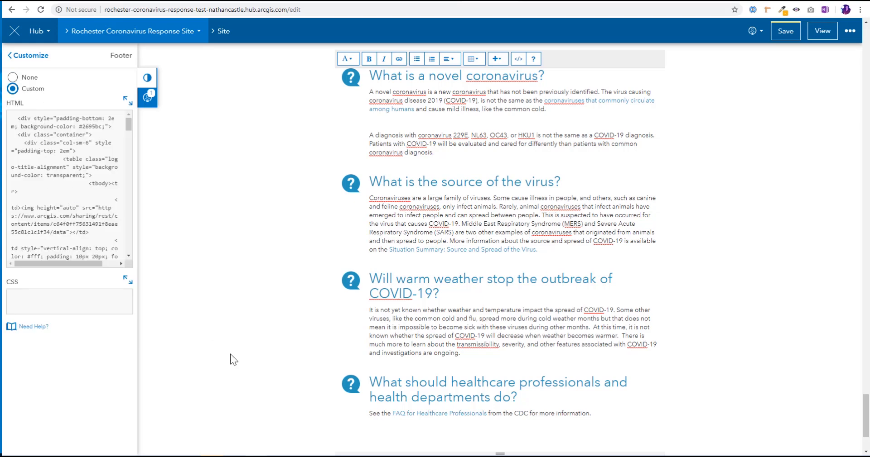
{"action": "scroll", "coordinate": [232, 361], "scroll_direction": "down", "scroll_amount": 2}
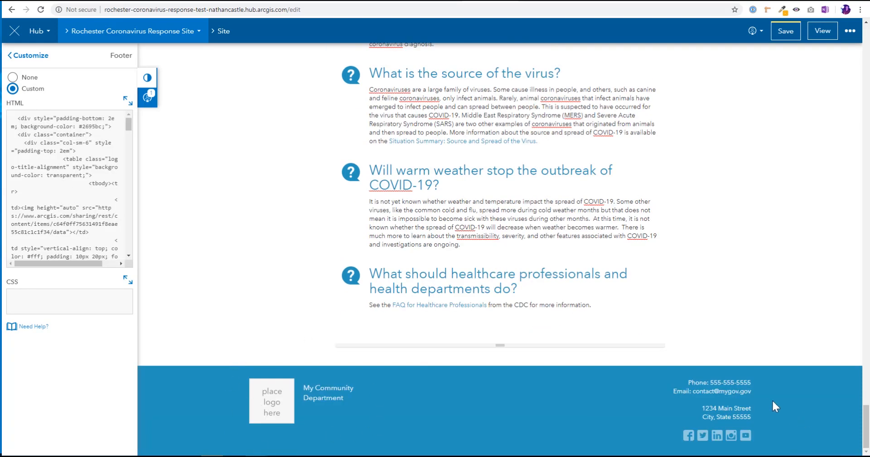
- Examine the footer's custom HTML in the expanded editor, especially the contact e-mail link and its displayed text, and close it without applying changes
{"action": "left_click", "coordinate": [56, 151]}
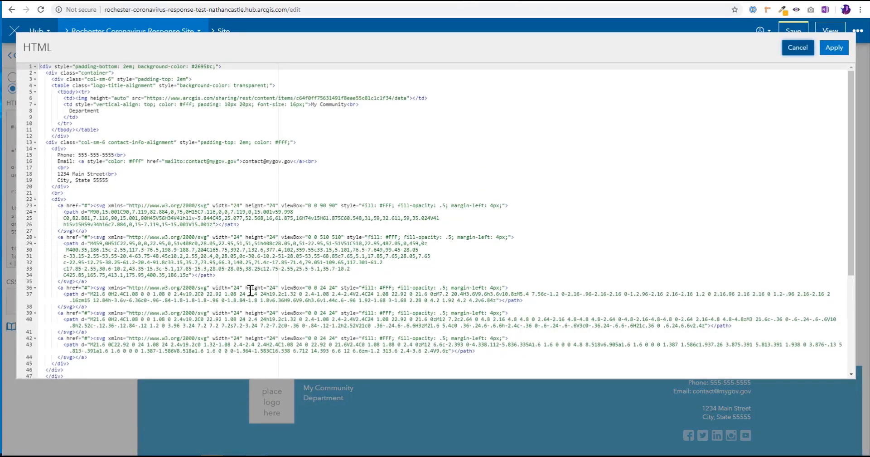
{"action": "scroll", "coordinate": [251, 290], "scroll_direction": "down", "scroll_amount": 4}
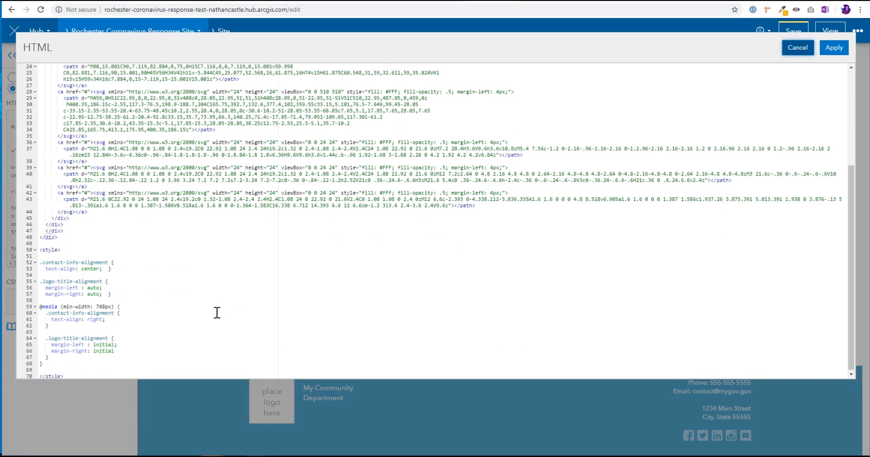
{"action": "scroll", "coordinate": [217, 313], "scroll_direction": "up", "scroll_amount": 4}
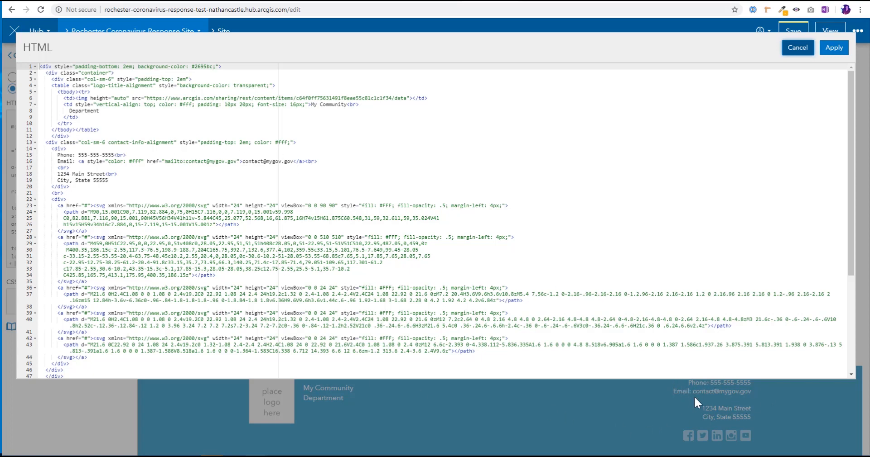
{"action": "left_click", "coordinate": [272, 168]}
{"action": "left_click_drag", "start_coordinate": [295, 161], "coordinate": [238, 161]}
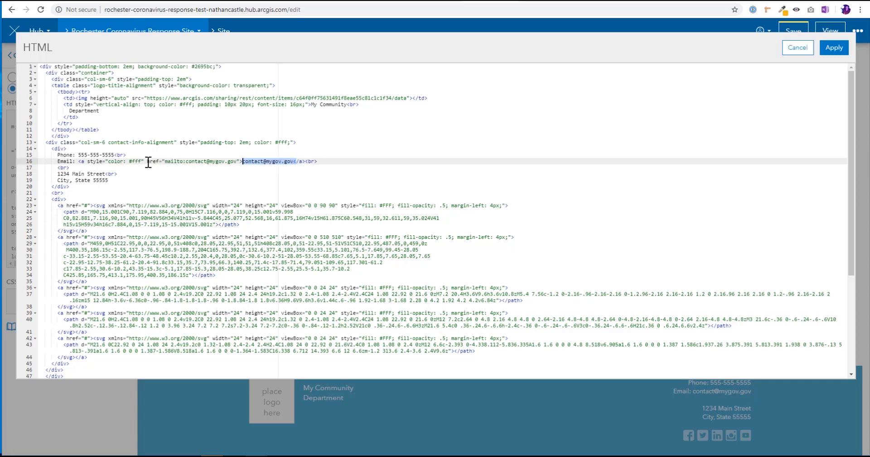
{"action": "left_click_drag", "start_coordinate": [148, 162], "coordinate": [185, 162]}
{"action": "left_click", "coordinate": [225, 162]}
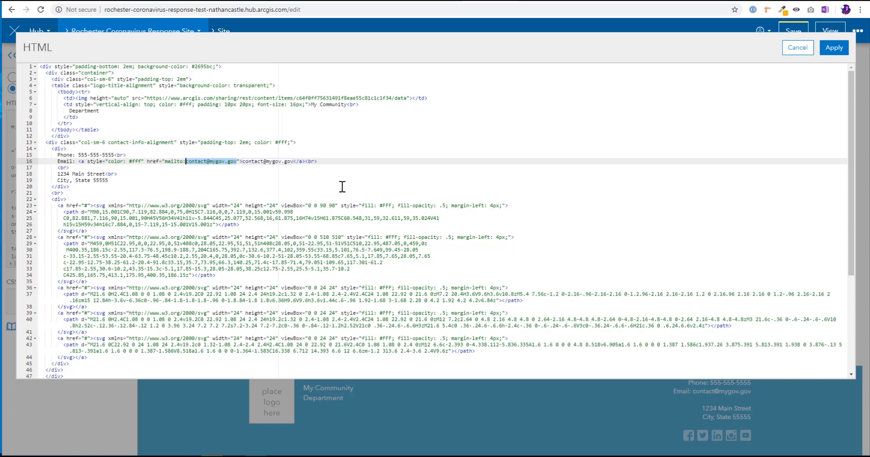
{"action": "left_click", "coordinate": [797, 47]}
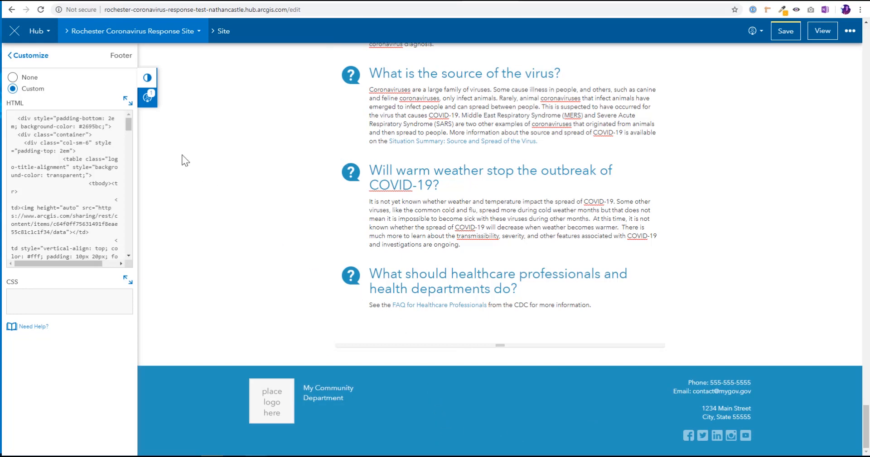
- Toggle the footer between None and Custom once more, leave it on Custom, and exit the footer settings
{"action": "left_click", "coordinate": [29, 78]}
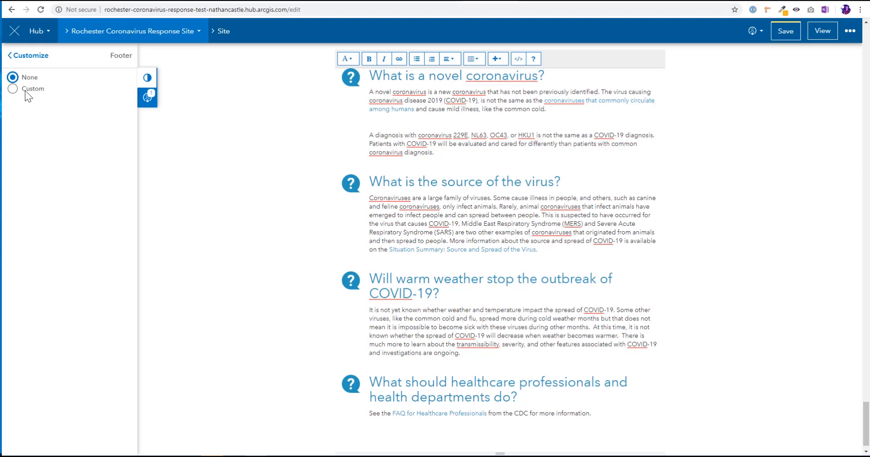
{"action": "left_click", "coordinate": [25, 91]}
{"action": "left_click", "coordinate": [40, 60]}
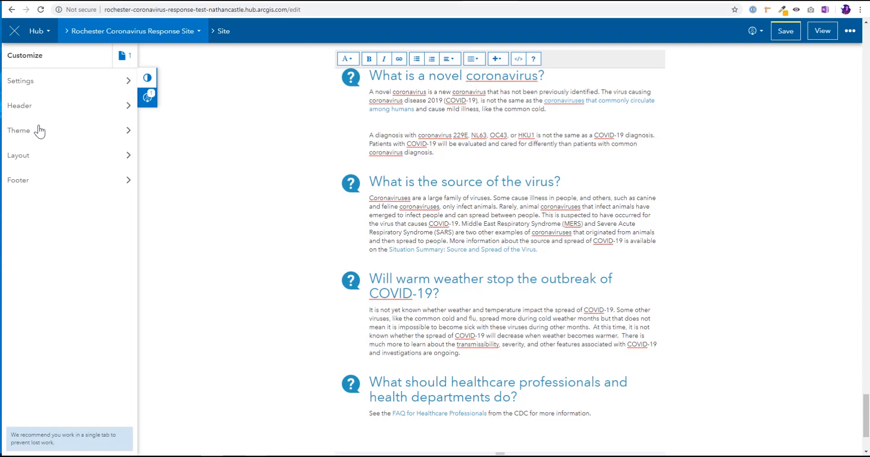
- Sample the blue #1862A4 from the header logo with the page color picker and set it as the theme's Global Nav Background Color
{"action": "left_click", "coordinate": [40, 131]}
{"action": "scroll", "coordinate": [260, 275], "scroll_direction": "up", "scroll_amount": 6}
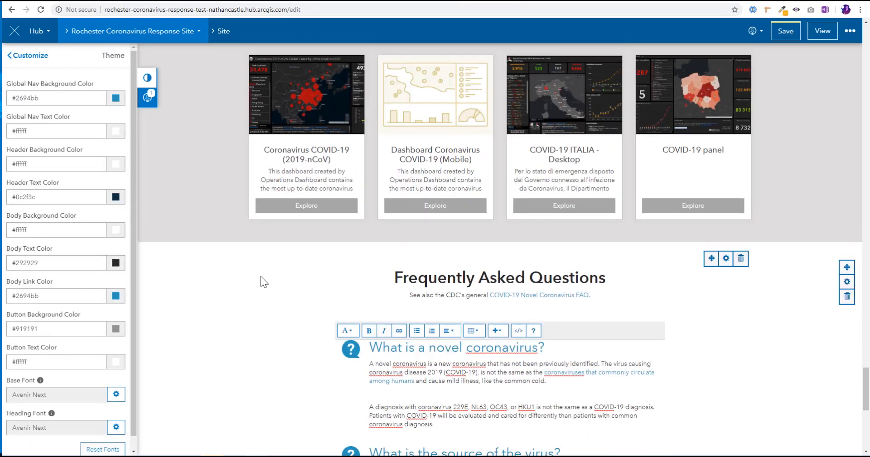
{"action": "scroll", "coordinate": [254, 281], "scroll_direction": "up", "scroll_amount": 20}
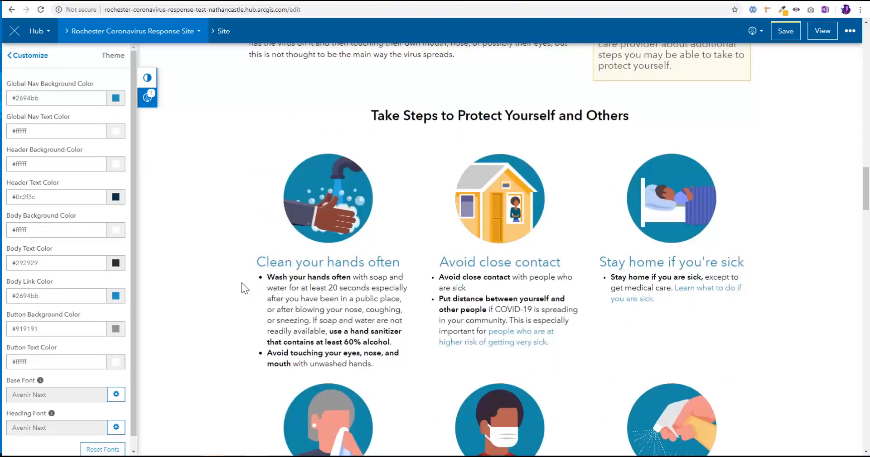
{"action": "scroll", "coordinate": [241, 283], "scroll_direction": "up", "scroll_amount": 20}
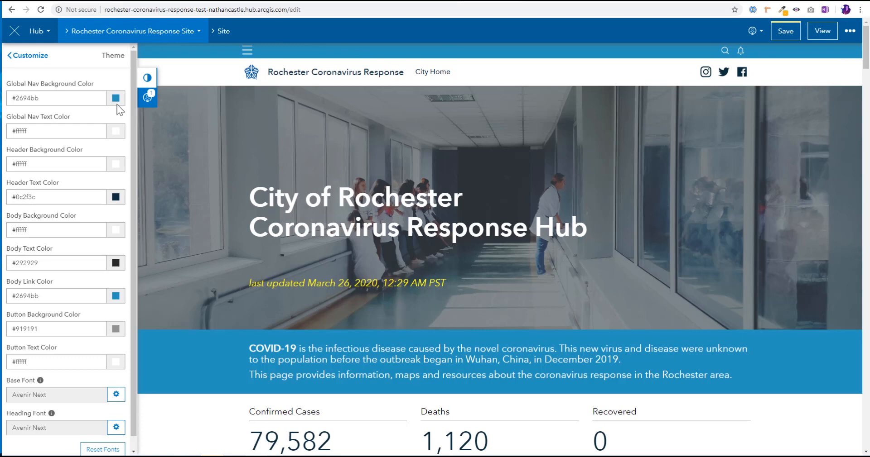
{"action": "left_click", "coordinate": [780, 13]}
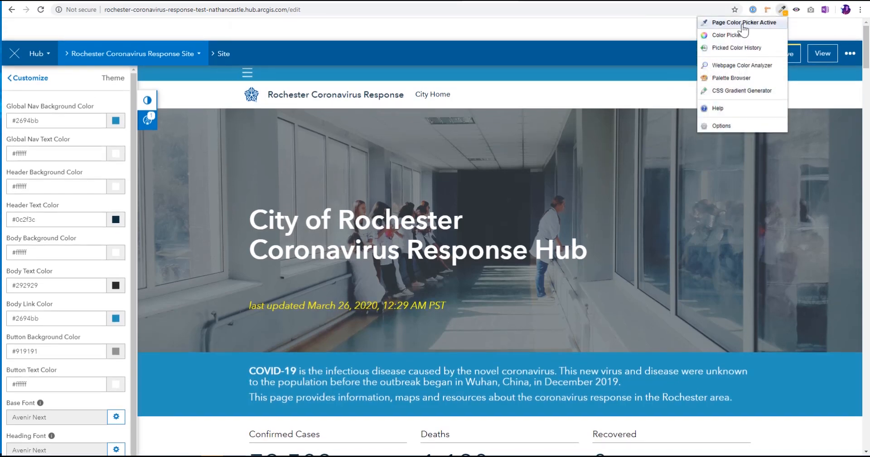
{"action": "left_click", "coordinate": [255, 96]}
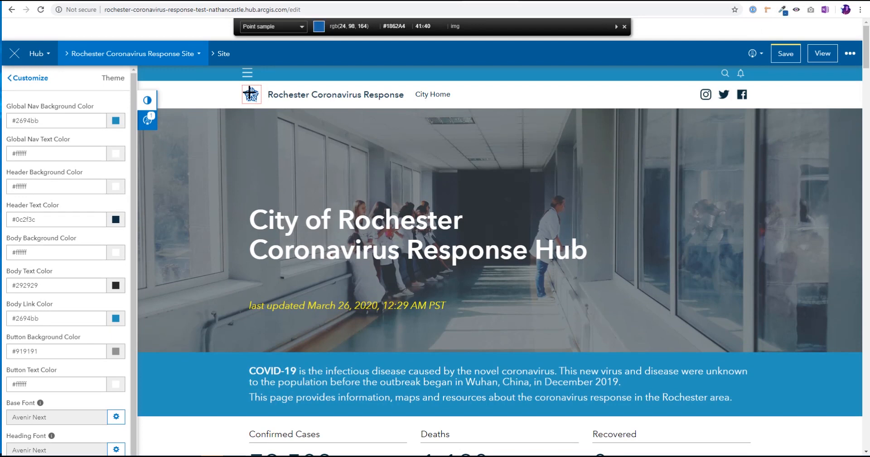
{"action": "left_click", "coordinate": [249, 94]}
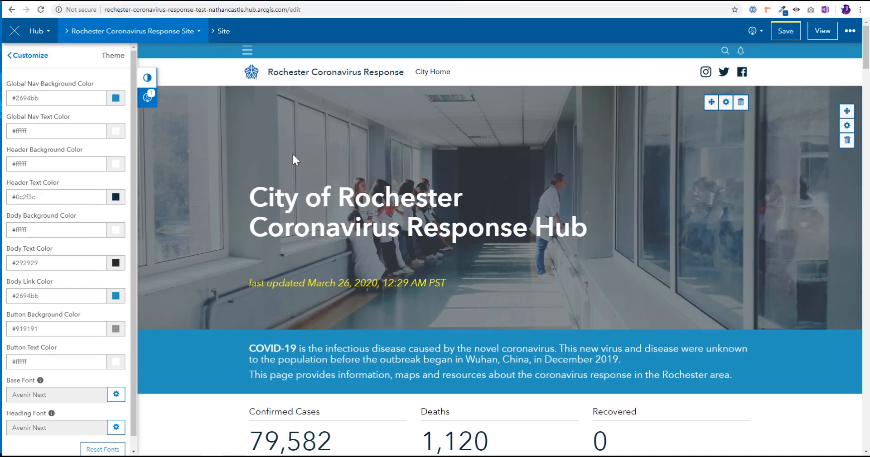
{"action": "triple_click", "coordinate": [65, 99]}
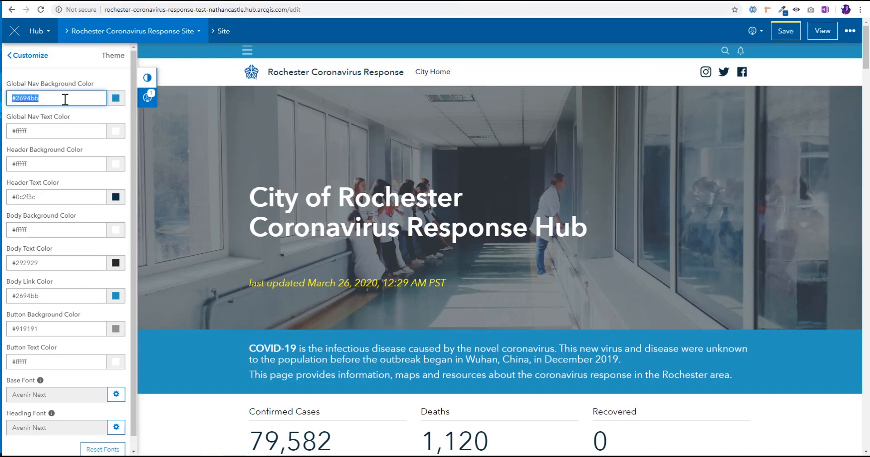
{"action": "key", "text": "ctrl+v"}
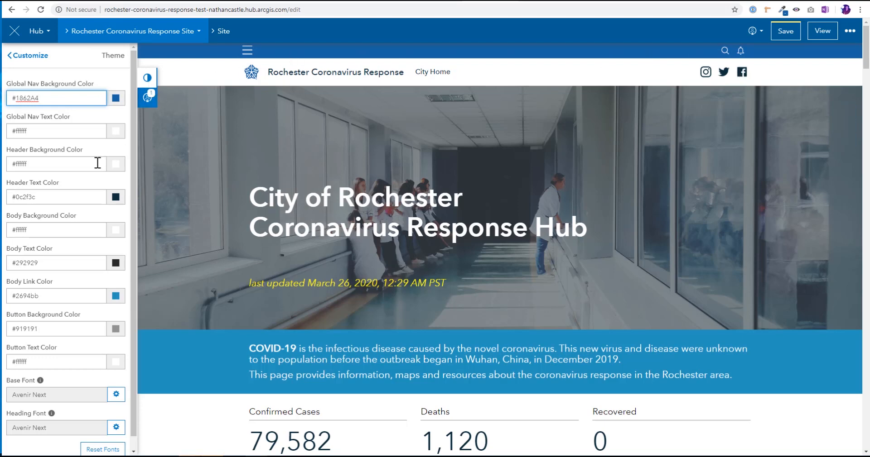
- Set the background color of the COVID-19 introduction row to #1862A4 and save the site
{"action": "mouse_move", "coordinate": [624, 367]}
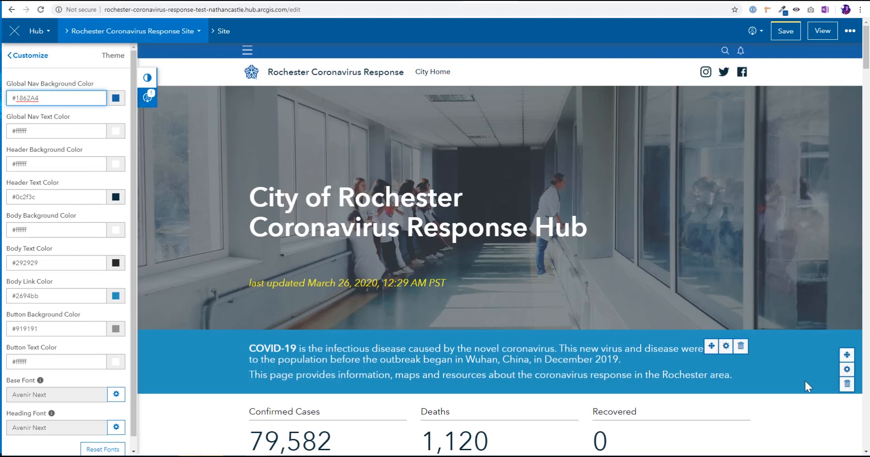
{"action": "left_click", "coordinate": [846, 370]}
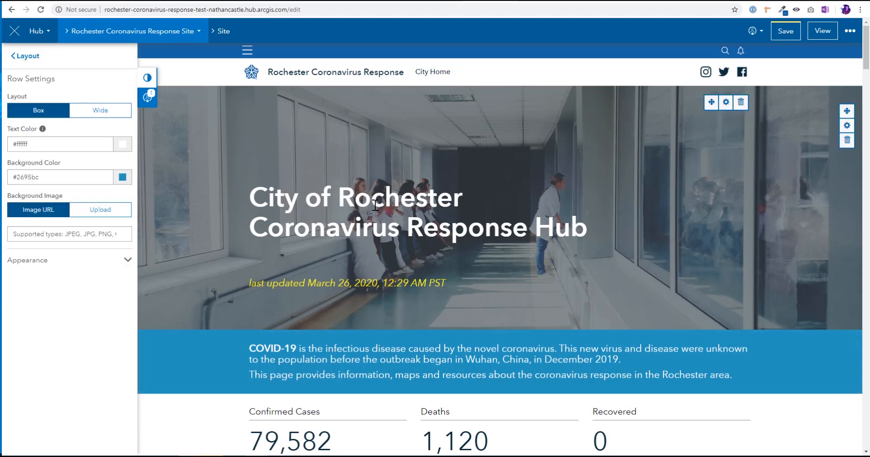
{"action": "left_click", "coordinate": [104, 175]}
{"action": "key", "text": "ctrl+a"}
{"action": "key", "text": "ctrl+v"}
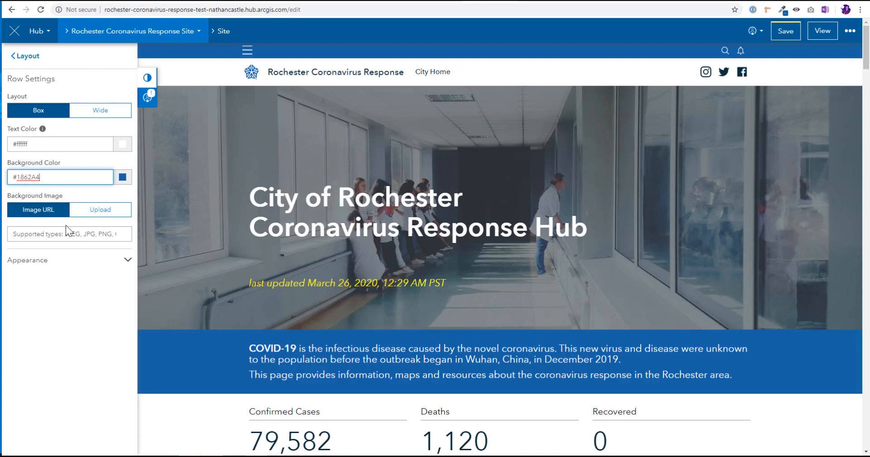
{"action": "left_click", "coordinate": [24, 56]}
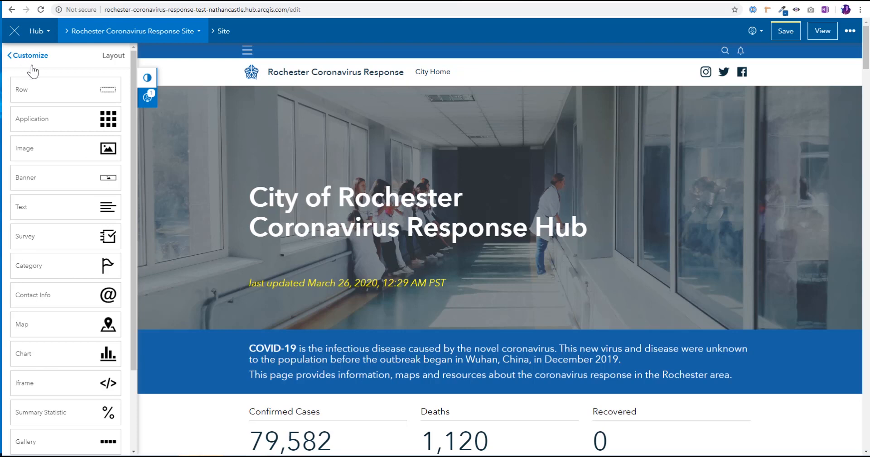
{"action": "left_click", "coordinate": [785, 32]}
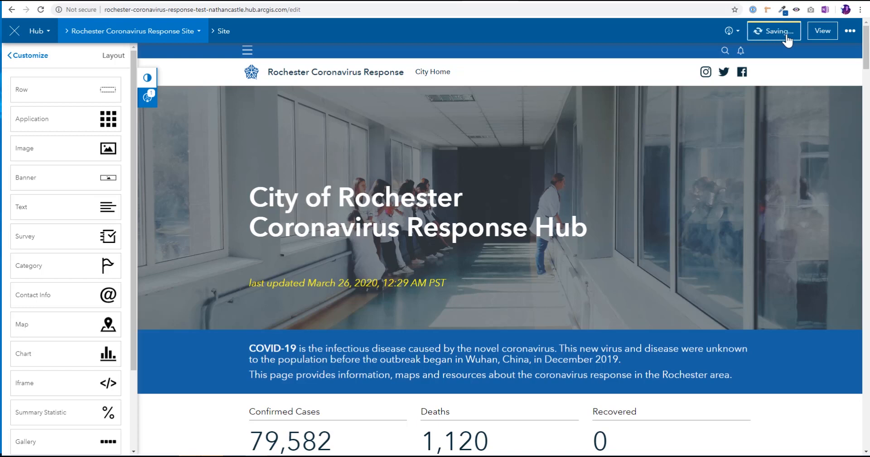
{"action": "mouse_move", "coordinate": [641, 178]}
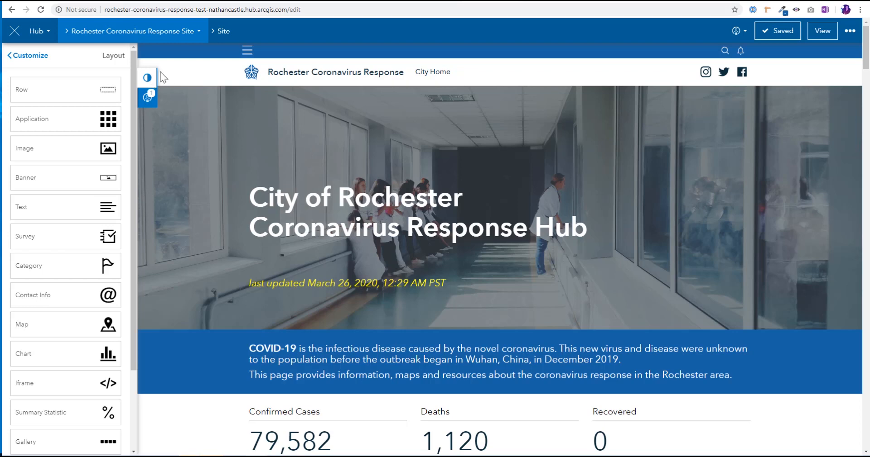
- Reopen the theme settings and review how the theme colors relate to the banner title and COVID-19 introduction text
{"action": "left_click", "coordinate": [15, 57]}
{"action": "left_click", "coordinate": [33, 130]}
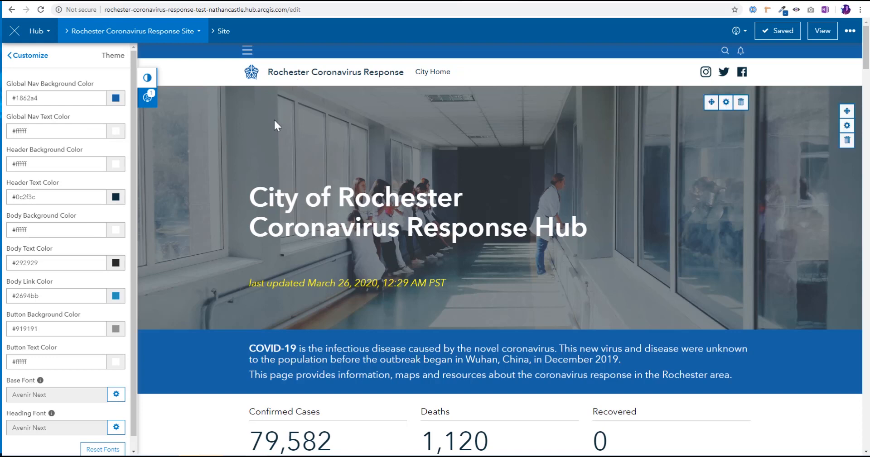
{"action": "scroll", "coordinate": [260, 146], "scroll_direction": "down", "scroll_amount": 2}
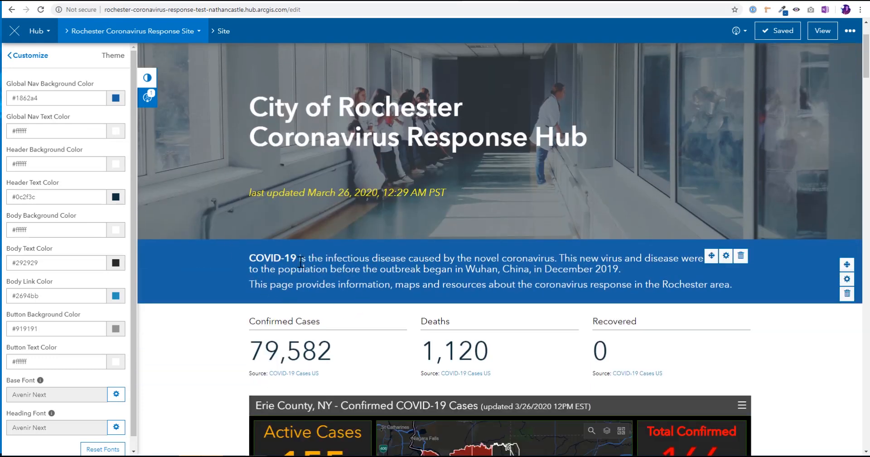
{"action": "scroll", "coordinate": [211, 276], "scroll_direction": "down", "scroll_amount": 1}
{"action": "scroll", "coordinate": [211, 276], "scroll_direction": "up", "scroll_amount": 2}
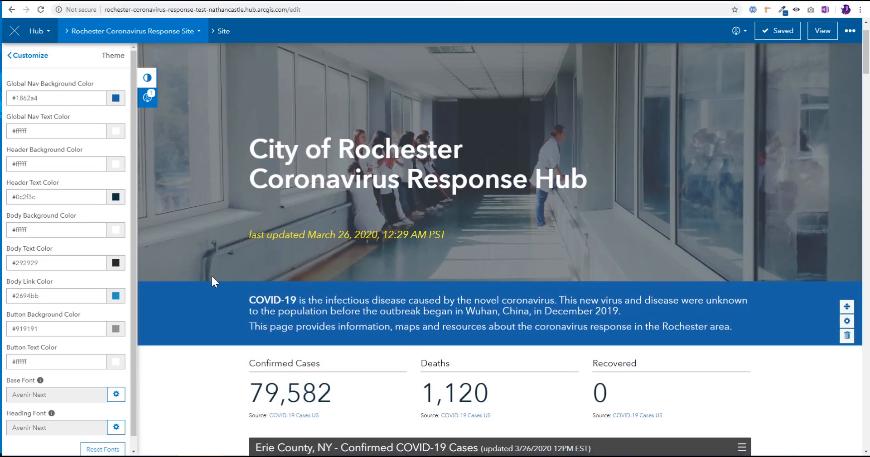
{"action": "left_click_drag", "start_coordinate": [244, 193], "coordinate": [511, 198]}
{"action": "left_click", "coordinate": [409, 301]}
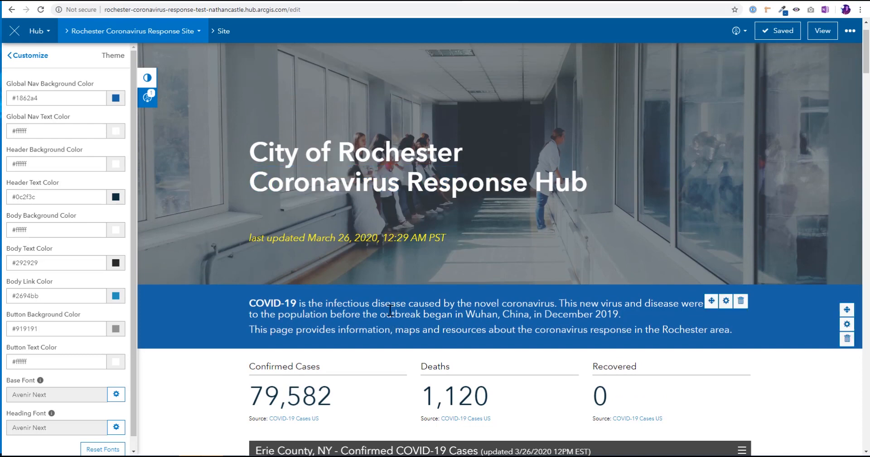
{"action": "left_click_drag", "start_coordinate": [390, 303], "coordinate": [400, 320]}
{"action": "left_click", "coordinate": [399, 321]}
- Compare the theme's Body Link Color with the page's links and inspect the custom theme font options, leaving them without applying a font
{"action": "left_click", "coordinate": [68, 294]}
{"action": "scroll", "coordinate": [162, 306], "scroll_direction": "down", "scroll_amount": 2}
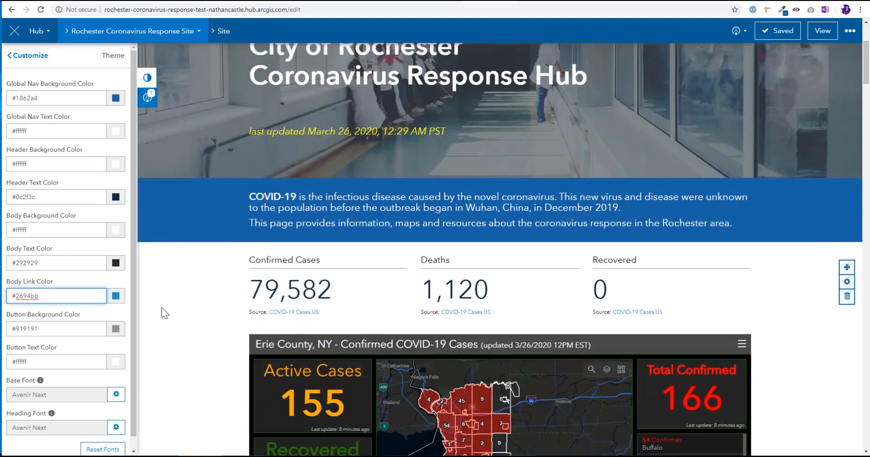
{"action": "scroll", "coordinate": [161, 308], "scroll_direction": "down", "scroll_amount": 2}
{"action": "scroll", "coordinate": [97, 329], "scroll_direction": "down", "scroll_amount": 1}
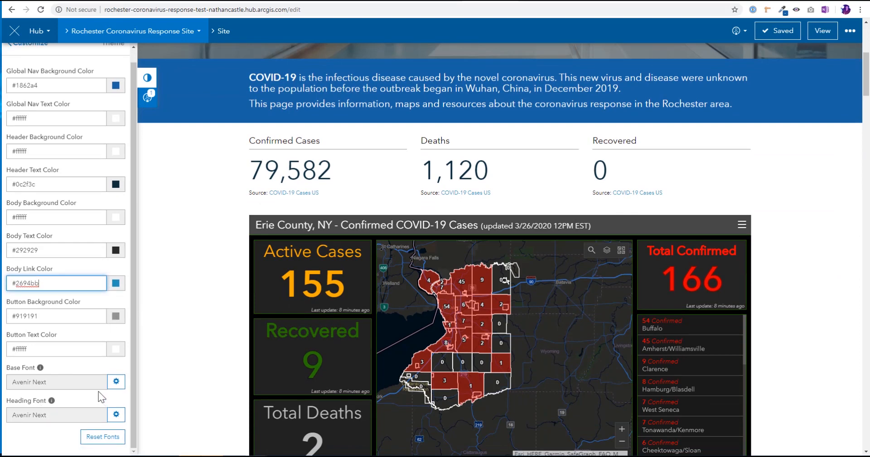
{"action": "left_click", "coordinate": [116, 382]}
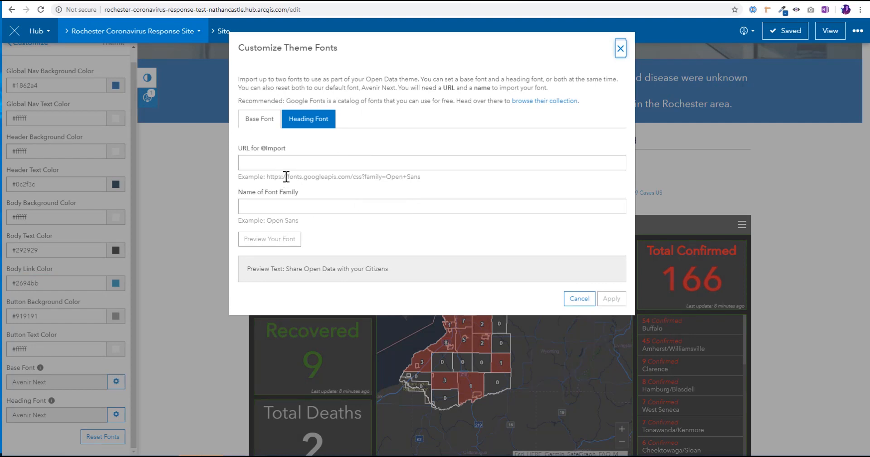
{"action": "left_click_drag", "start_coordinate": [266, 177], "coordinate": [318, 176]}
{"action": "left_click", "coordinate": [318, 176]}
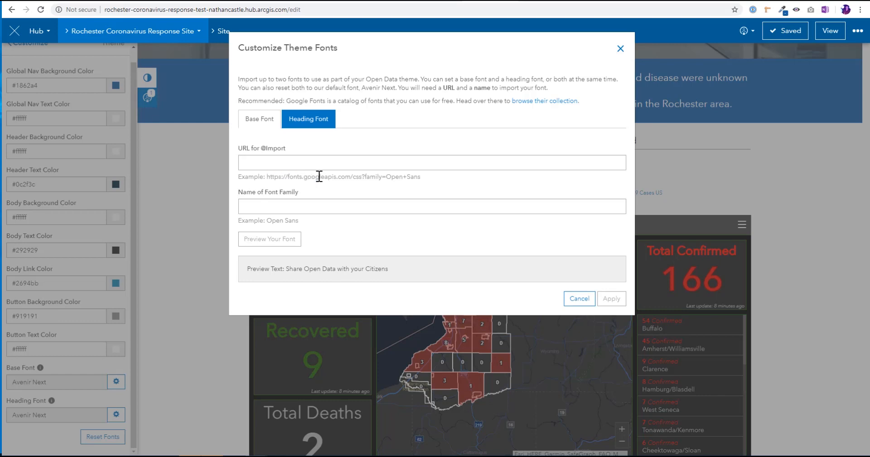
{"action": "left_click", "coordinate": [619, 50]}
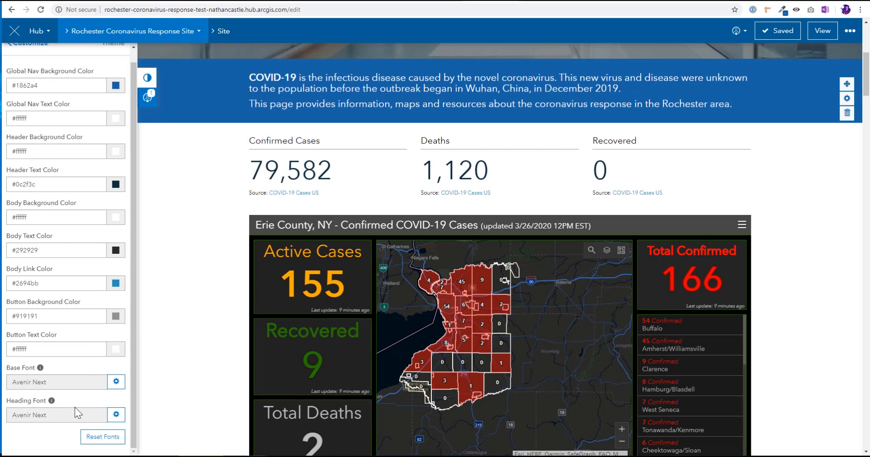
- Leave the theme settings, collapse the customization pane, and review the page from the banner down to the Symptoms section
{"action": "scroll", "coordinate": [85, 123], "scroll_direction": "up", "scroll_amount": 1}
{"action": "left_click", "coordinate": [18, 57]}
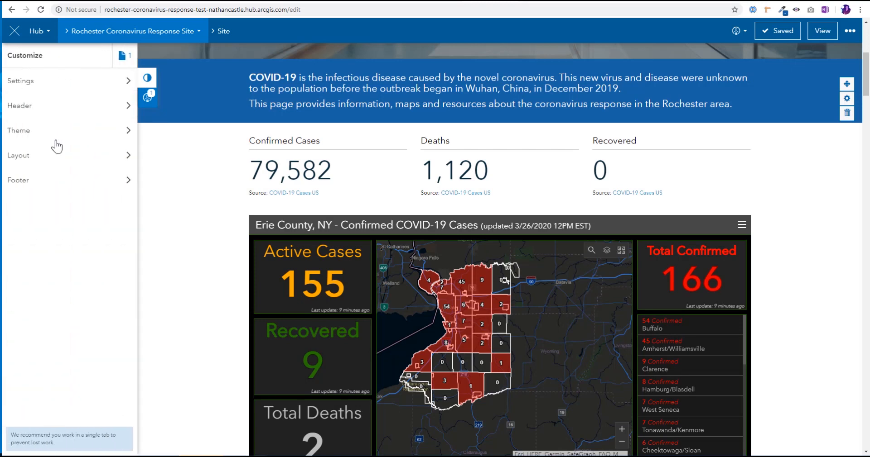
{"action": "left_click", "coordinate": [148, 79]}
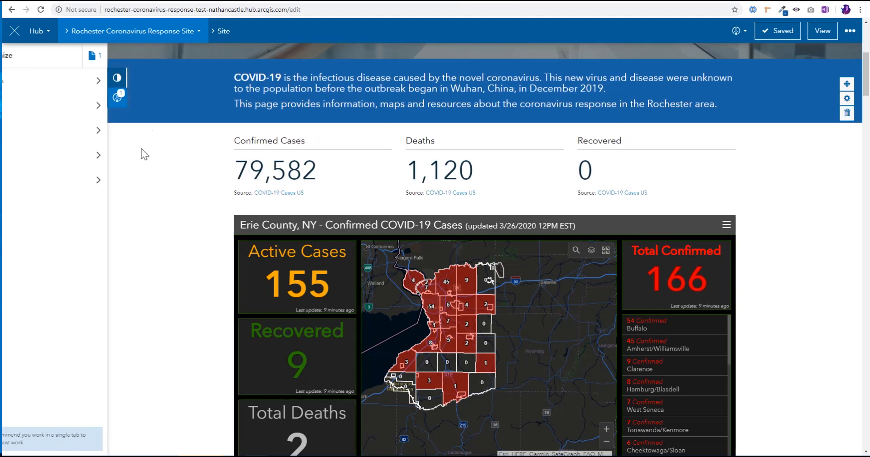
{"action": "scroll", "coordinate": [47, 265], "scroll_direction": "down", "scroll_amount": 10}
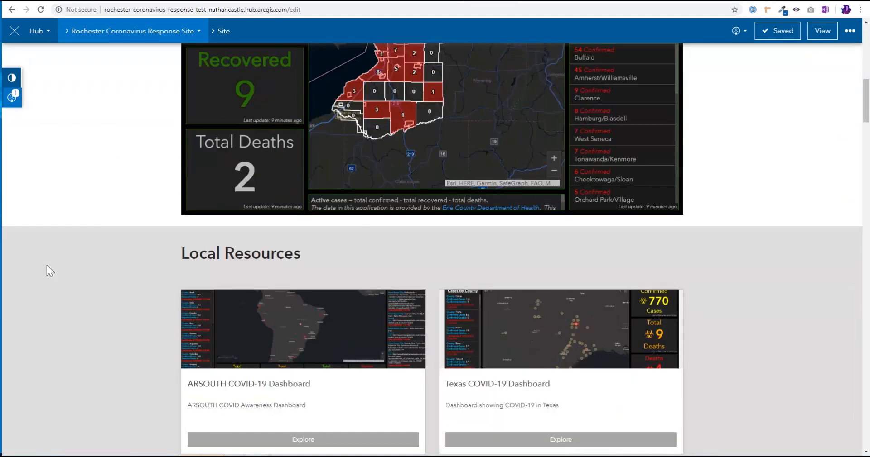
{"action": "scroll", "coordinate": [47, 266], "scroll_direction": "down", "scroll_amount": 4}
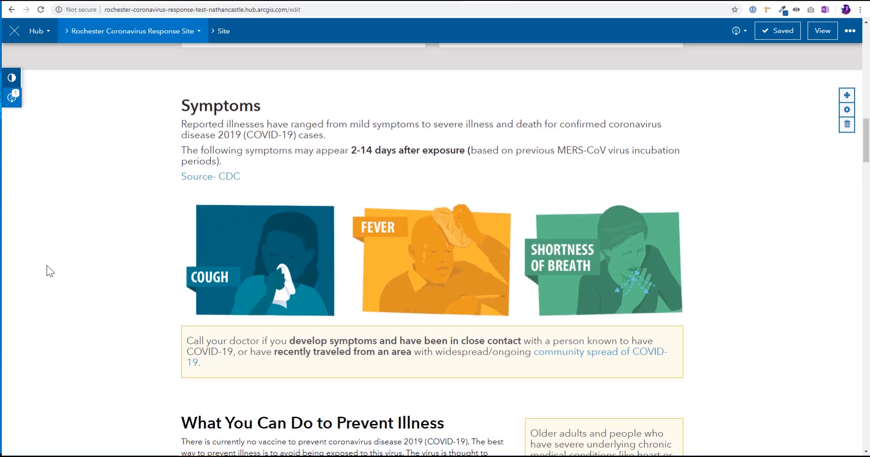
{"action": "scroll", "coordinate": [47, 265], "scroll_direction": "up", "scroll_amount": 15}
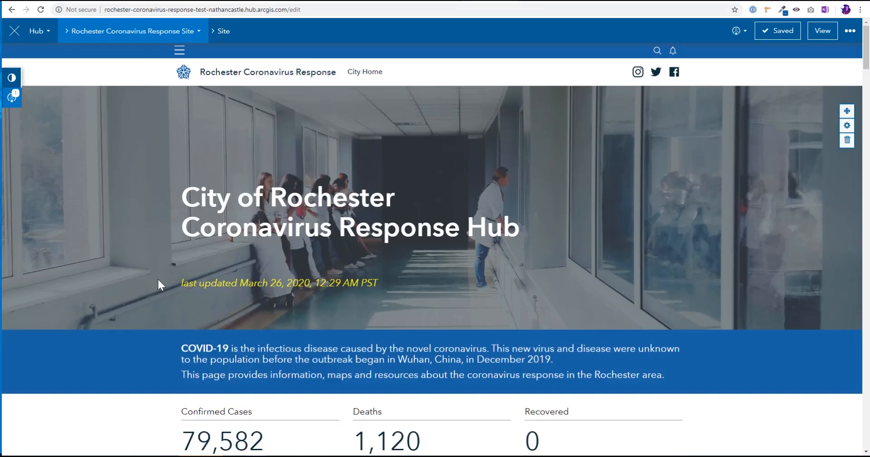
- Set the site's visibility to Public
{"action": "left_click", "coordinate": [735, 32]}
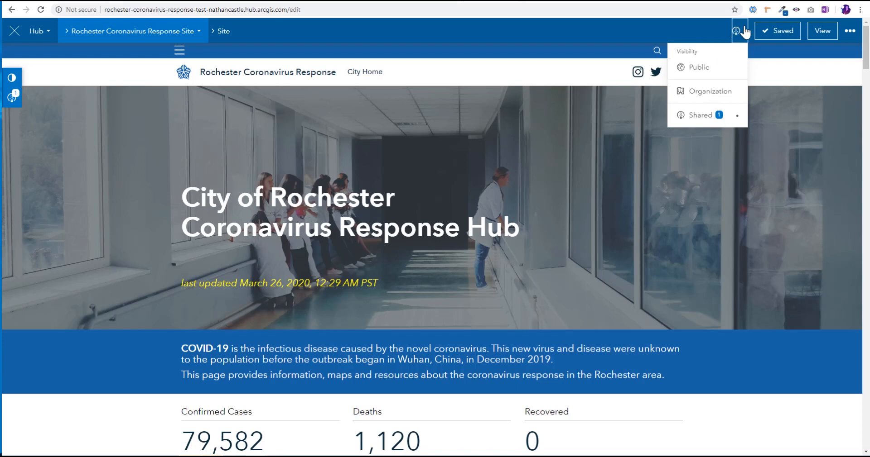
{"action": "left_click", "coordinate": [724, 88]}
{"action": "left_click", "coordinate": [735, 40]}
{"action": "left_click", "coordinate": [702, 68]}
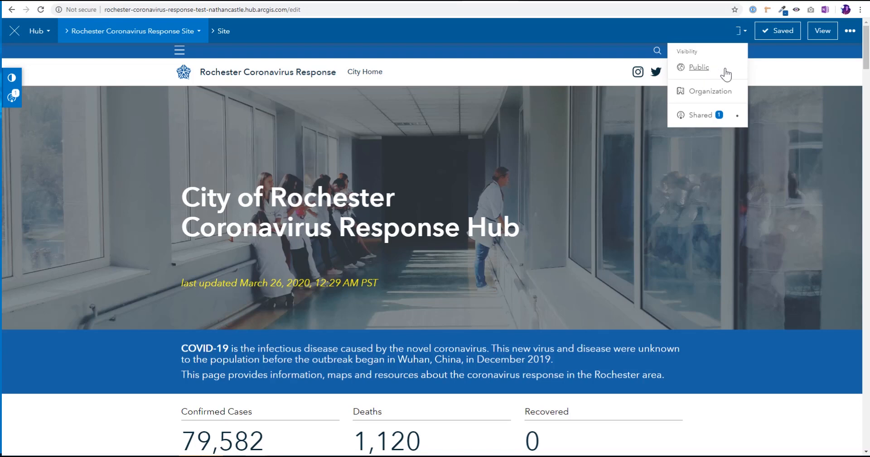
{"action": "left_click", "coordinate": [795, 75]}
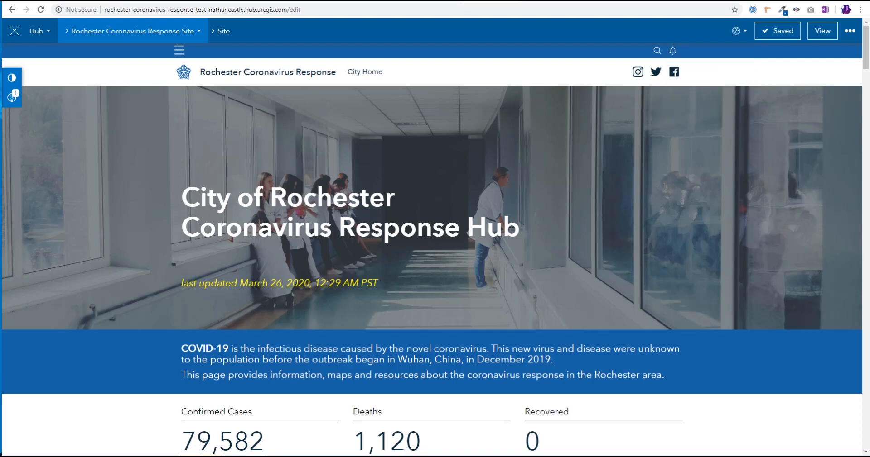
- Check the site's web address, case statistics, embedded dashboard and visibility options, and open the live view of the site
{"action": "left_click", "coordinate": [287, 10]}
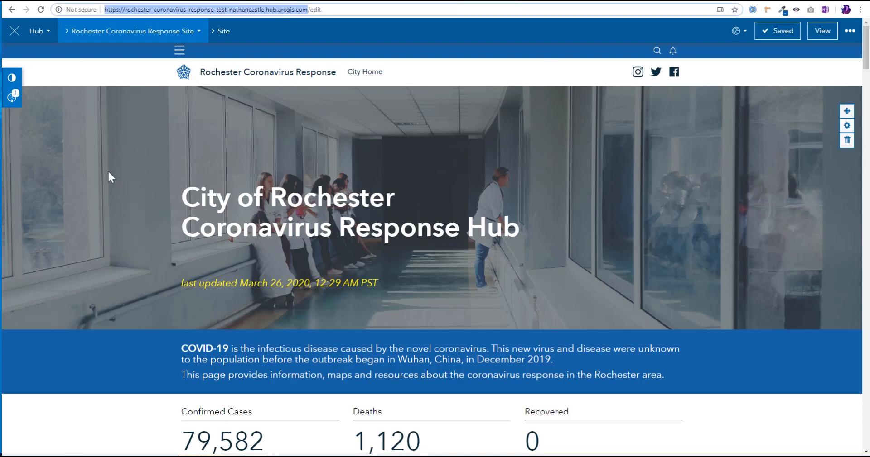
{"action": "left_click", "coordinate": [108, 352]}
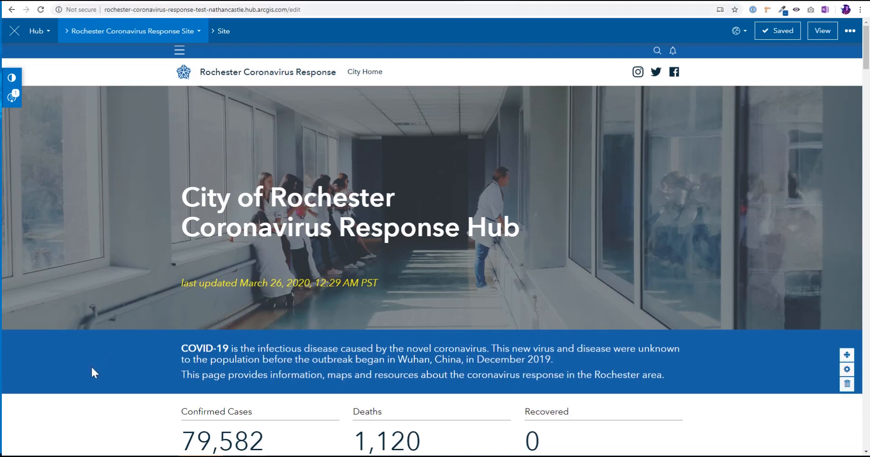
{"action": "scroll", "coordinate": [92, 368], "scroll_direction": "down", "scroll_amount": 7}
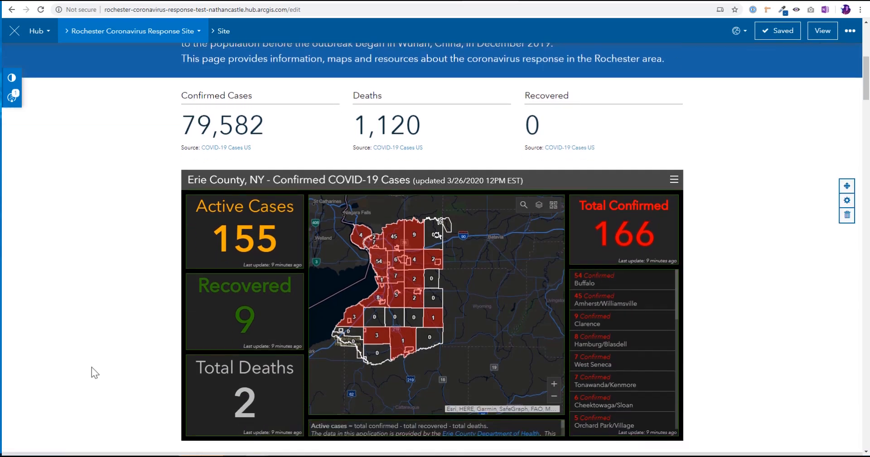
{"action": "scroll", "coordinate": [91, 368], "scroll_direction": "down", "scroll_amount": 1}
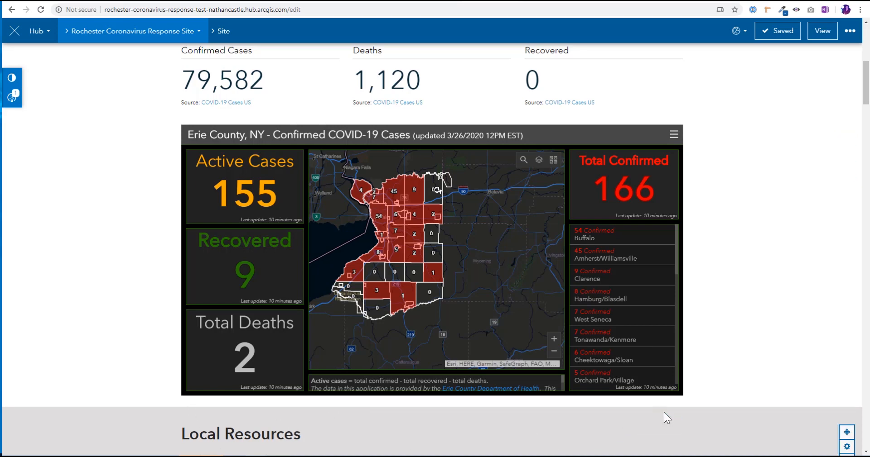
{"action": "scroll", "coordinate": [700, 420], "scroll_direction": "up", "scroll_amount": 7}
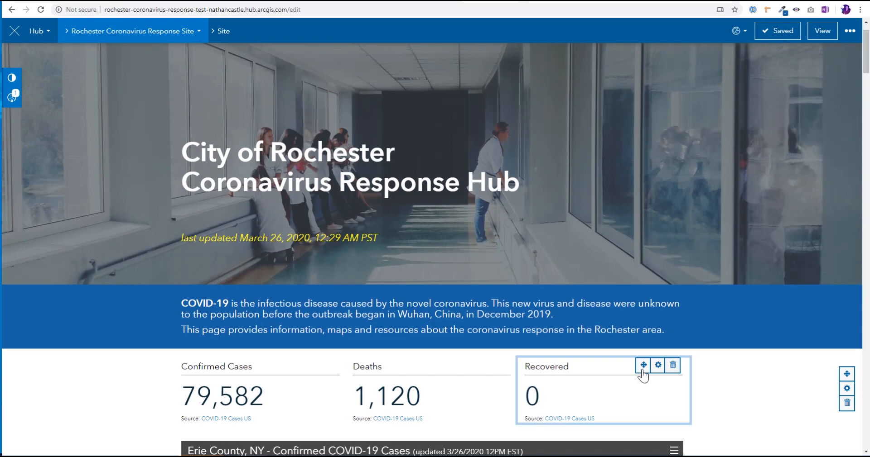
{"action": "left_click", "coordinate": [736, 30]}
{"action": "left_click", "coordinate": [652, 195]}
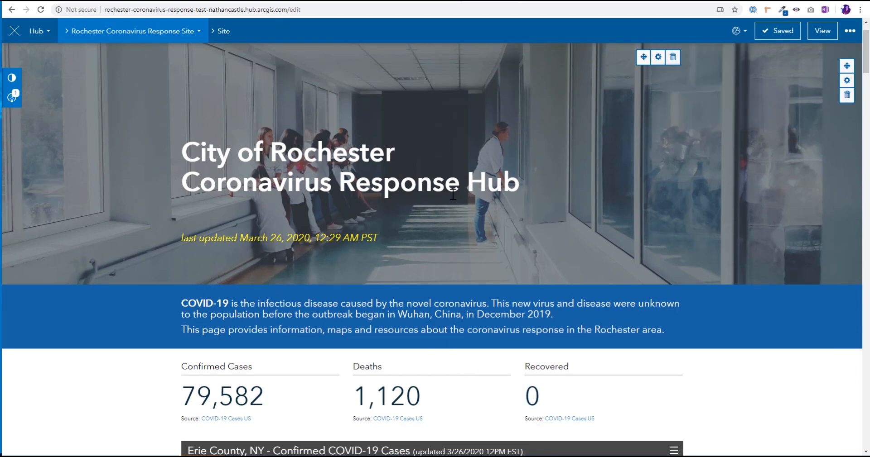
{"action": "left_click", "coordinate": [819, 33]}
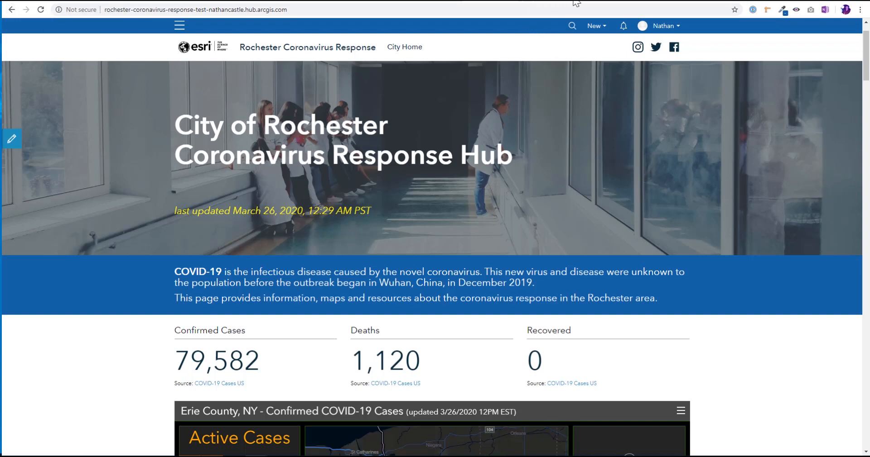
- Switch to the ArcGIS Blog article on Johns Hopkins county COVID-19 data and read it through the important notice about its fields
{"action": "left_click", "coordinate": [679, 1]}
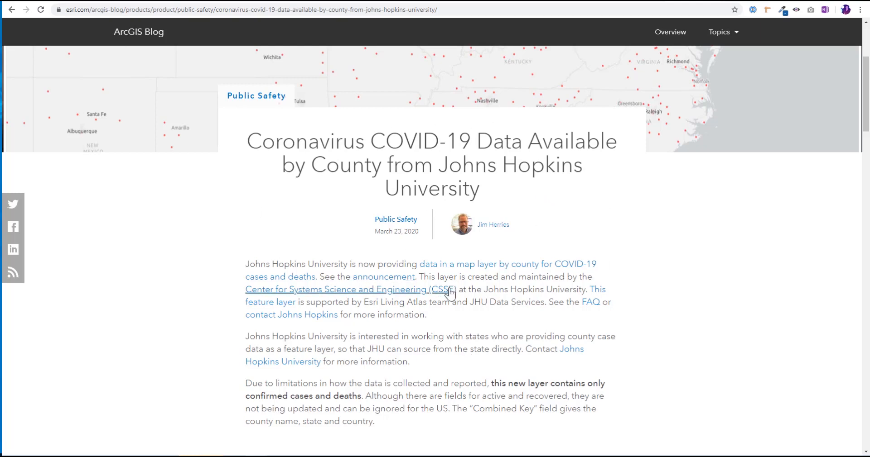
{"action": "scroll", "coordinate": [451, 292], "scroll_direction": "down", "scroll_amount": 1}
{"action": "scroll", "coordinate": [313, 401], "scroll_direction": "down", "scroll_amount": 2}
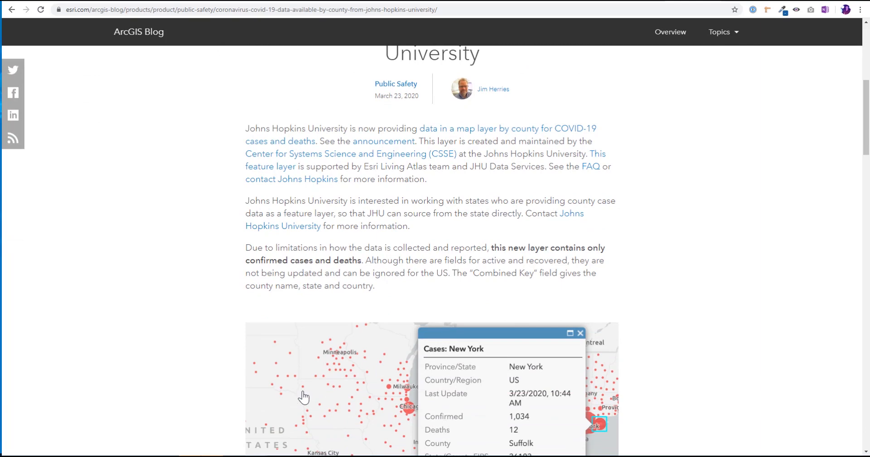
{"action": "scroll", "coordinate": [303, 398], "scroll_direction": "down", "scroll_amount": 4}
{"action": "scroll", "coordinate": [291, 385], "scroll_direction": "down", "scroll_amount": 2}
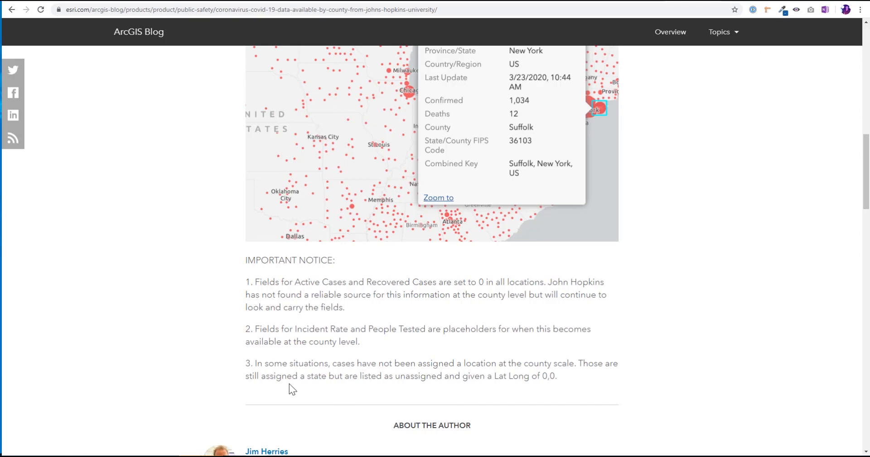
{"action": "scroll", "coordinate": [281, 384], "scroll_direction": "up", "scroll_amount": 12}
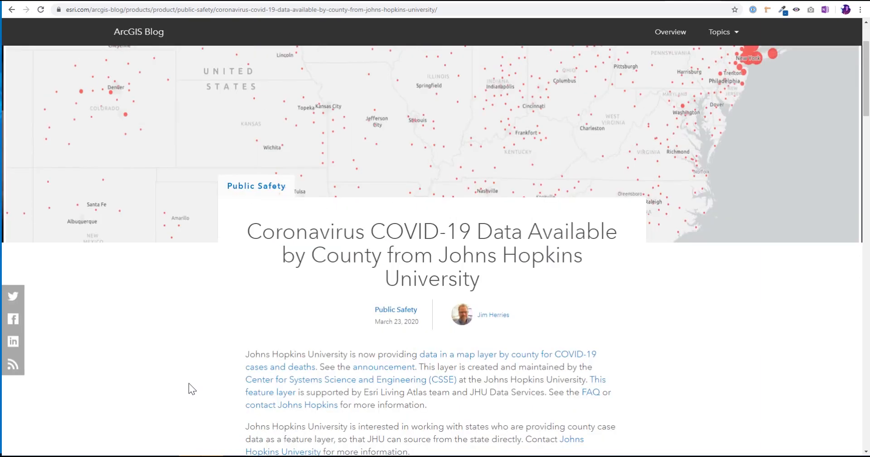
{"action": "scroll", "coordinate": [188, 381], "scroll_direction": "up", "scroll_amount": 2}
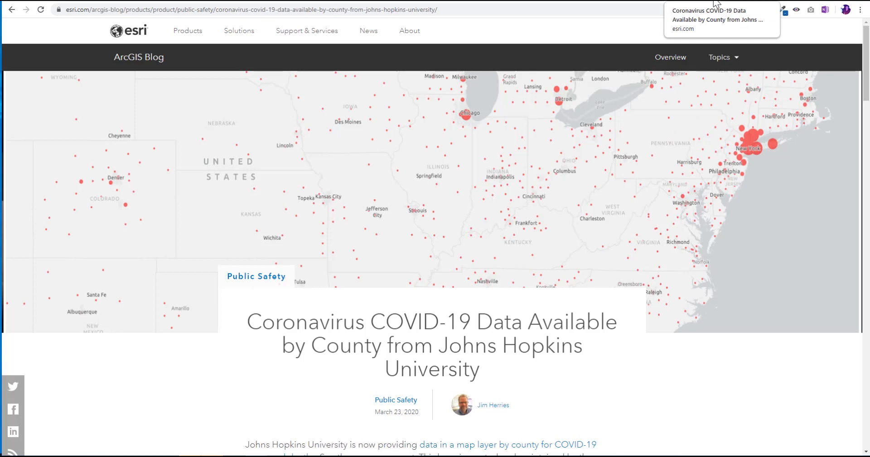
- Switch to Esri's COVID-19 GIS Hub, open its COVID-19 Overview, and look through the dashboard area and five-step guidance
{"action": "left_click", "coordinate": [654, 2]}
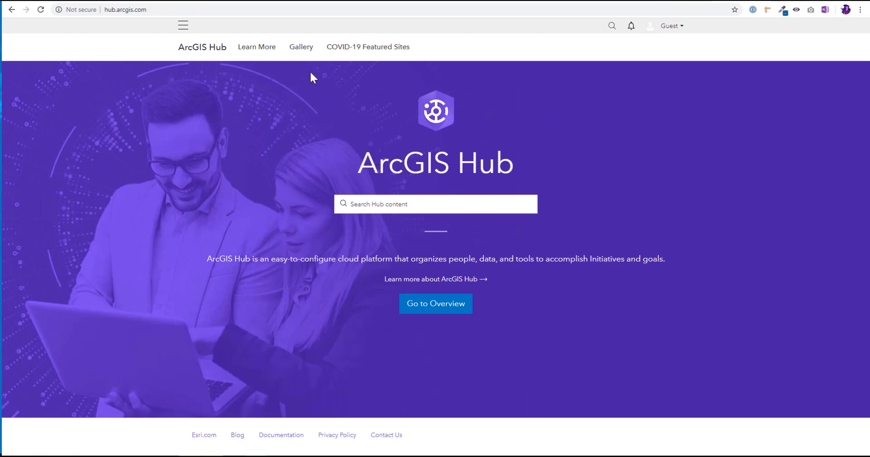
{"action": "left_click", "coordinate": [254, 3]}
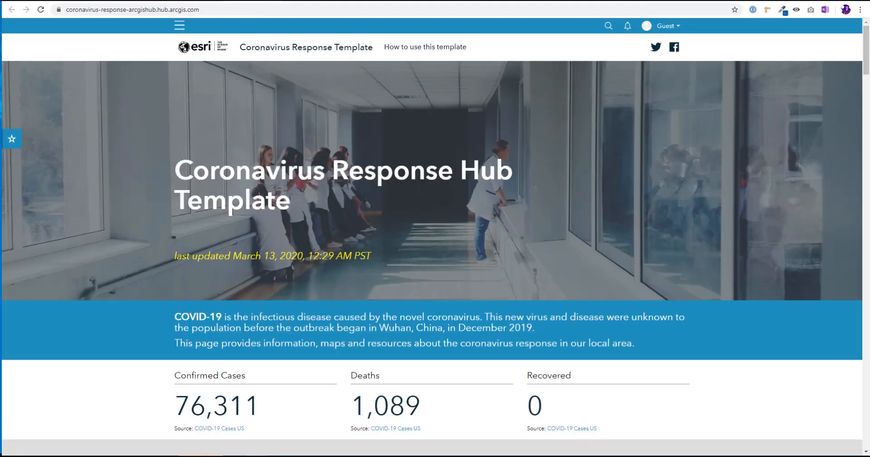
{"action": "left_click", "coordinate": [266, 2]}
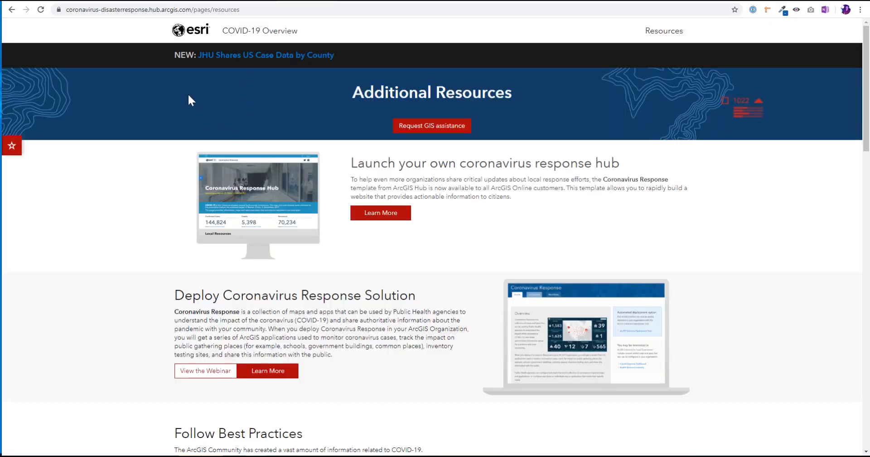
{"action": "left_click", "coordinate": [251, 28]}
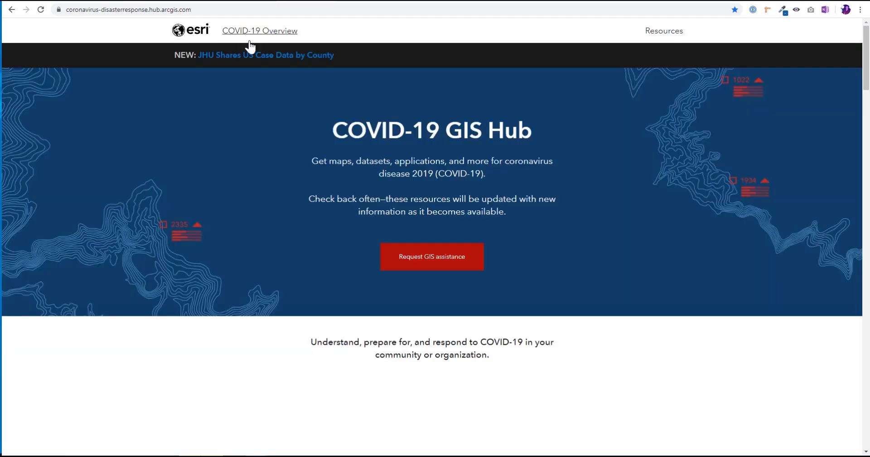
{"action": "scroll", "coordinate": [285, 136], "scroll_direction": "down", "scroll_amount": 3}
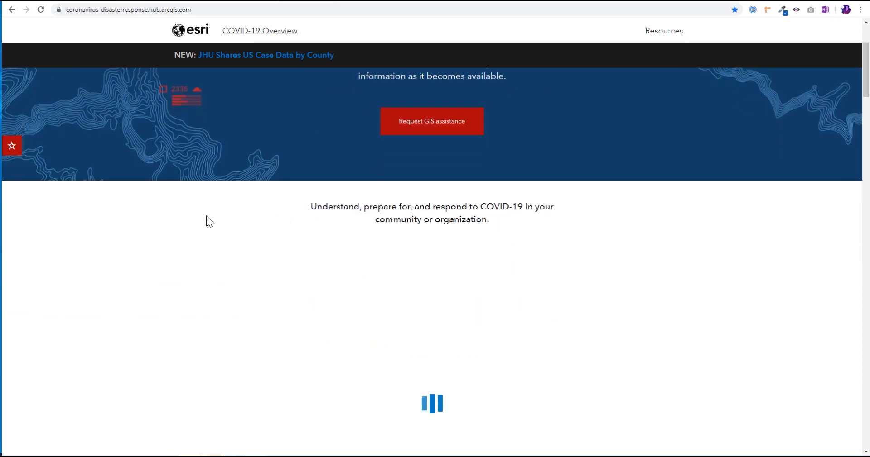
{"action": "scroll", "coordinate": [200, 218], "scroll_direction": "up", "scroll_amount": 2}
{"action": "scroll", "coordinate": [197, 218], "scroll_direction": "down", "scroll_amount": 7}
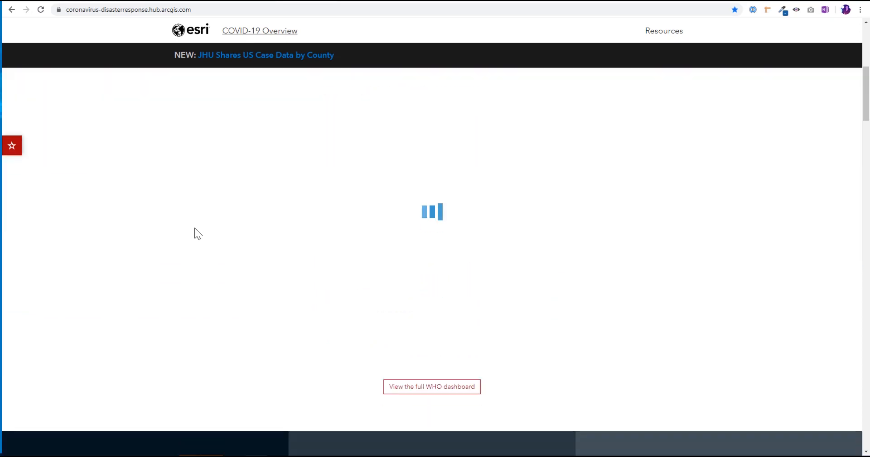
{"action": "scroll", "coordinate": [369, 385], "scroll_direction": "down", "scroll_amount": 4}
{"action": "scroll", "coordinate": [403, 386], "scroll_direction": "down", "scroll_amount": 3}
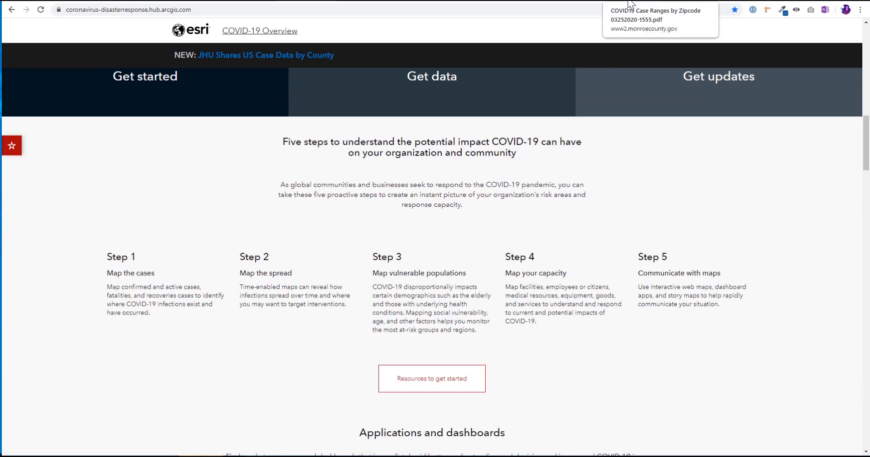
- Return to the ArcGIS Hub home page, open COVID-19 Featured Sites, and browse the healthcare and local government examples
{"action": "left_click", "coordinate": [723, 1]}
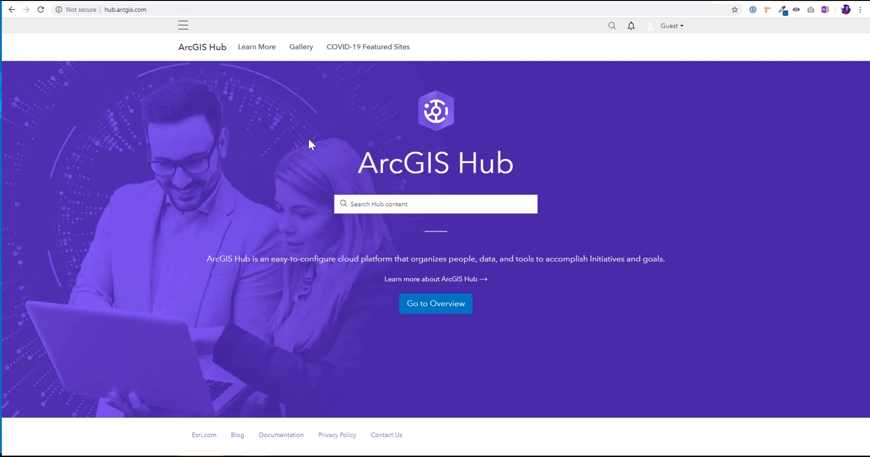
{"action": "left_click", "coordinate": [376, 71]}
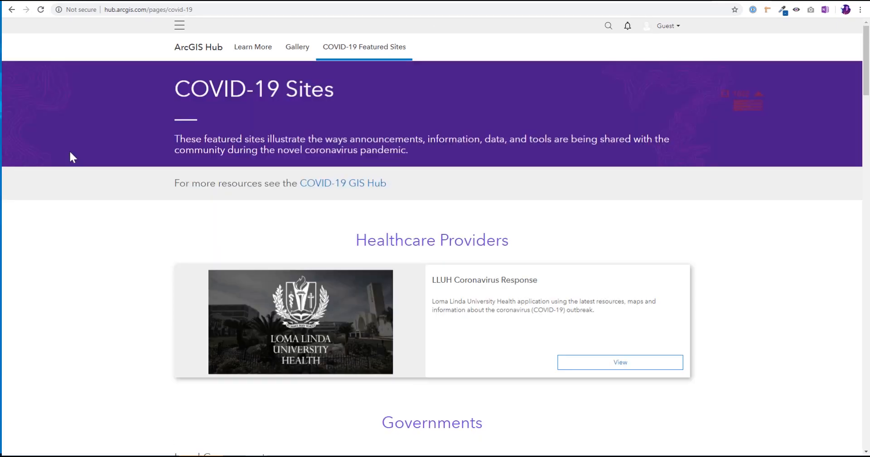
{"action": "scroll", "coordinate": [70, 152], "scroll_direction": "down", "scroll_amount": 5}
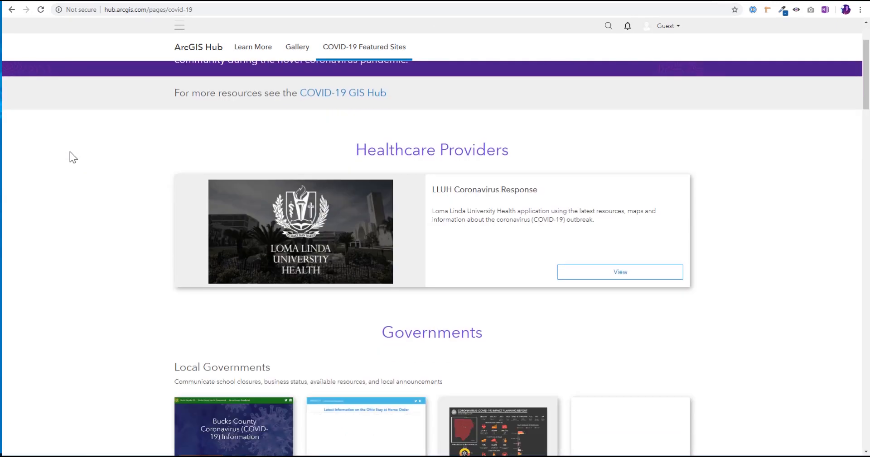
- Browse the featured local government COVID-19 sites, and return to the Rochester Coronavirus Response site in edit mode
{"action": "scroll", "coordinate": [67, 159], "scroll_direction": "down", "scroll_amount": 1}
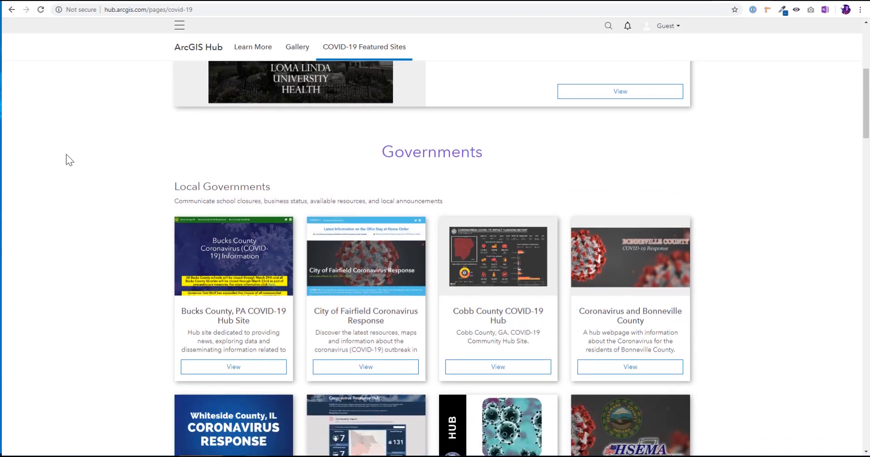
{"action": "scroll", "coordinate": [86, 209], "scroll_direction": "down", "scroll_amount": 1}
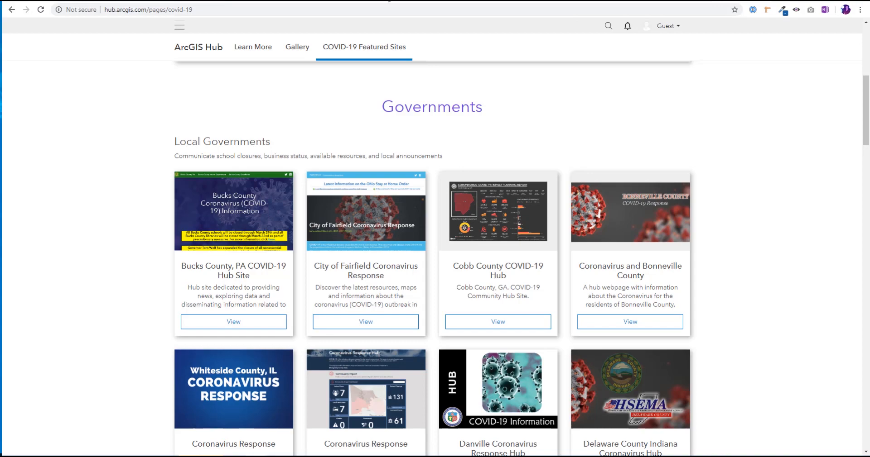
{"action": "left_click", "coordinate": [366, 1]}
{"action": "left_click", "coordinate": [438, 1]}
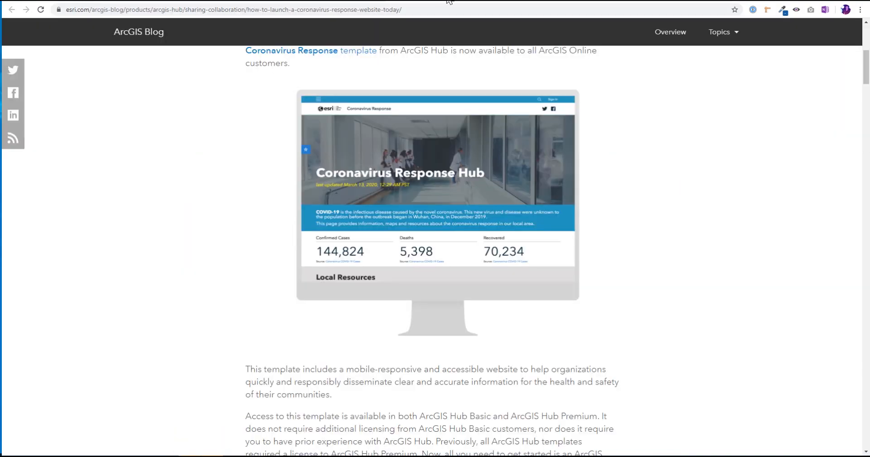
{"action": "left_click", "coordinate": [508, 1]}
{"action": "left_click", "coordinate": [578, 1]}
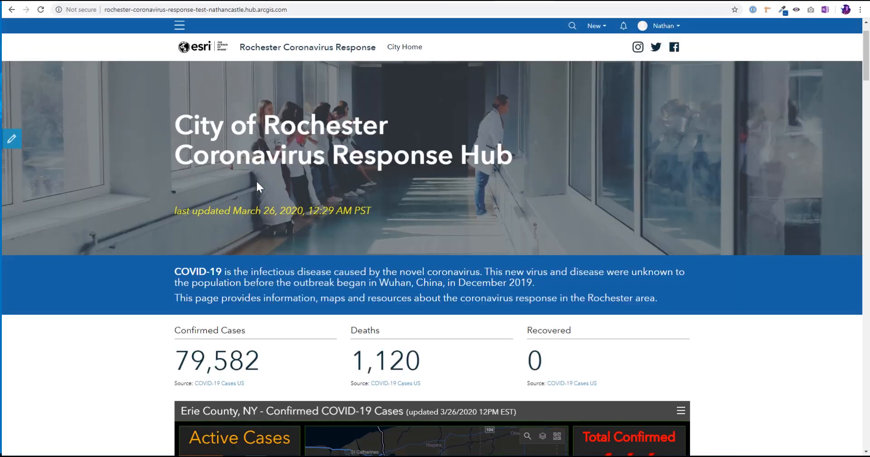
{"action": "scroll", "coordinate": [17, 146], "scroll_direction": "up", "scroll_amount": 1}
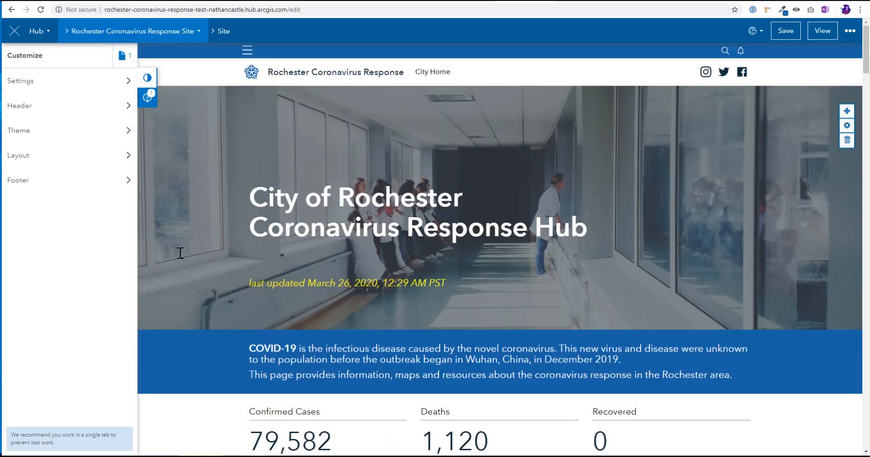
- Open the site's "How to use this template" page and read its guidance on local resources, data links and footer contact information
{"action": "left_click", "coordinate": [123, 58]}
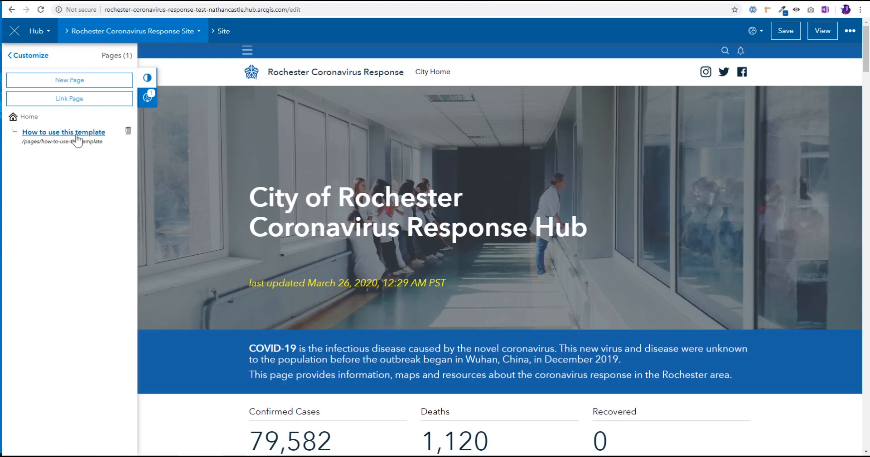
{"action": "left_click", "coordinate": [76, 133]}
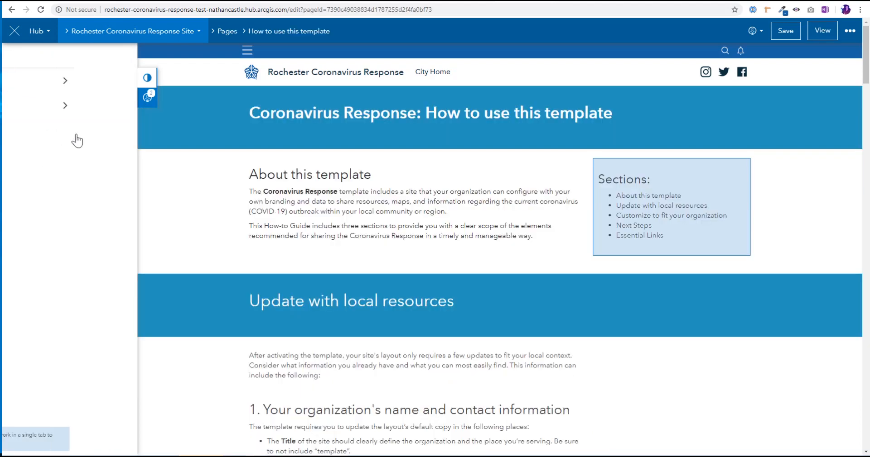
{"action": "mouse_move", "coordinate": [238, 234]}
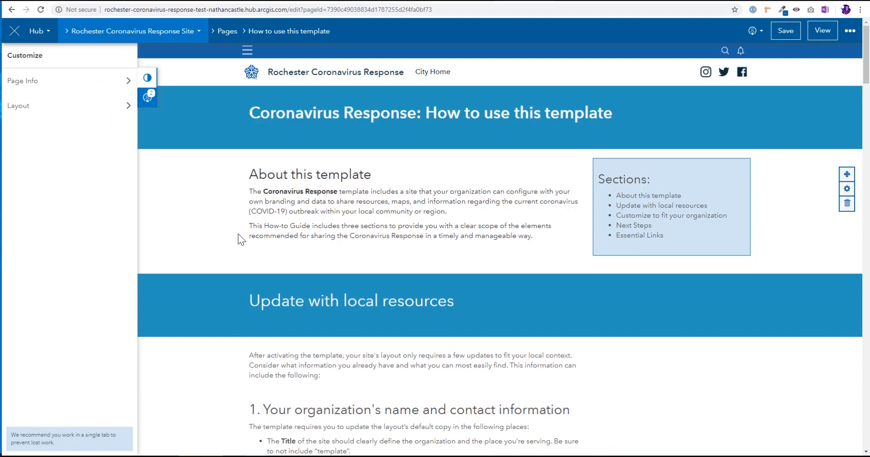
{"action": "scroll", "coordinate": [235, 245], "scroll_direction": "down", "scroll_amount": 12}
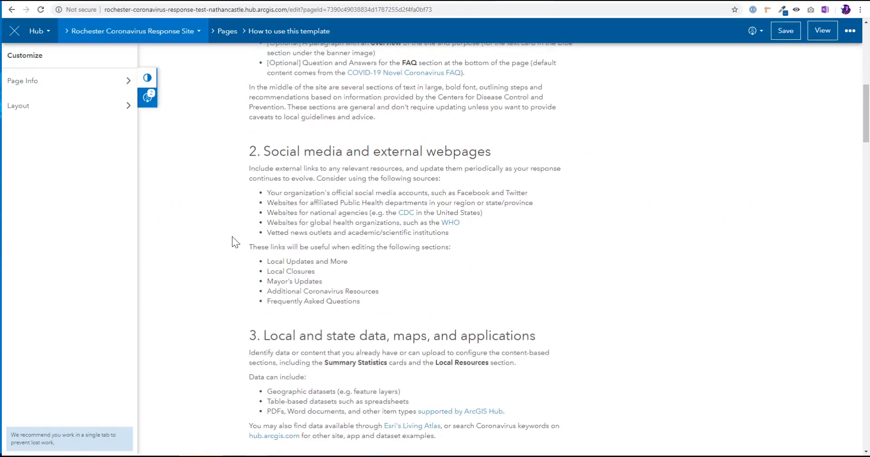
{"action": "scroll", "coordinate": [232, 236], "scroll_direction": "down", "scroll_amount": 9}
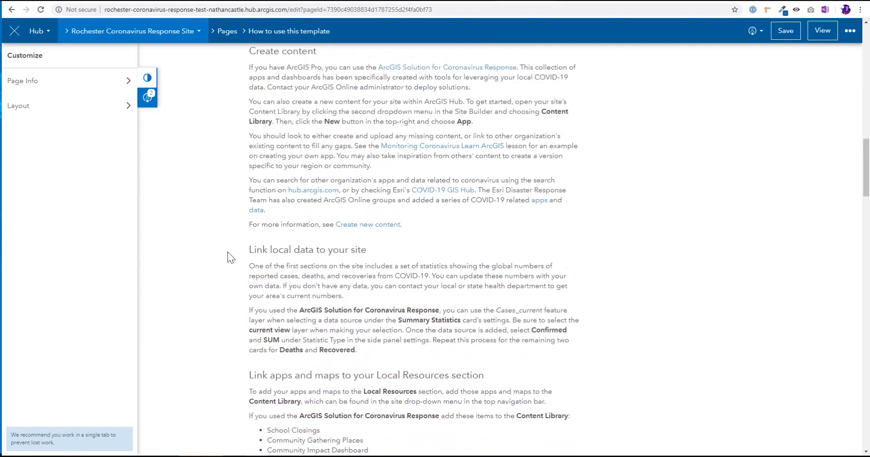
{"action": "scroll", "coordinate": [179, 352], "scroll_direction": "down", "scroll_amount": 4}
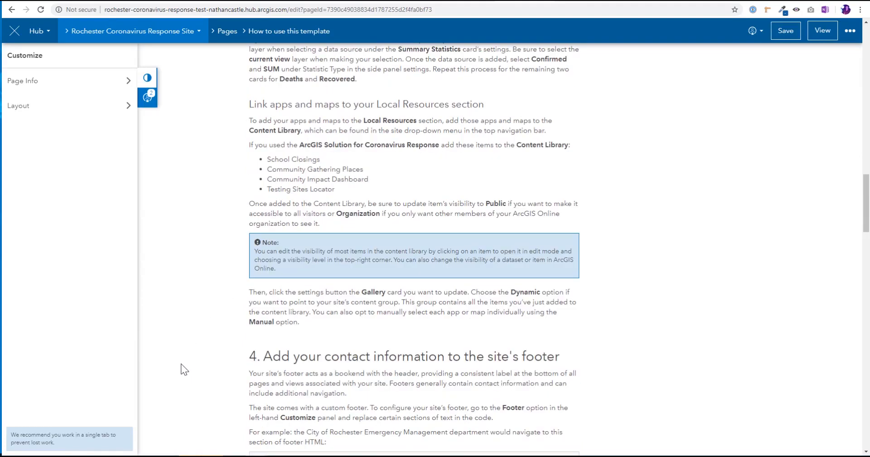
{"action": "scroll", "coordinate": [183, 370], "scroll_direction": "down", "scroll_amount": 8}
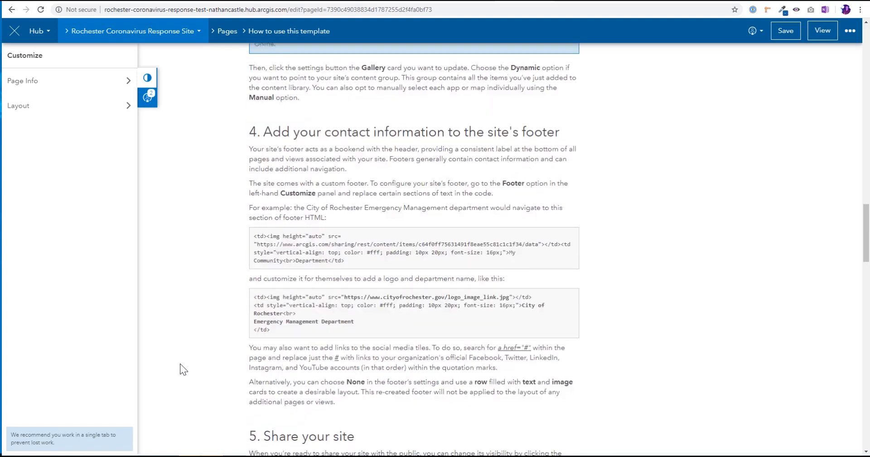
{"action": "scroll", "coordinate": [180, 368], "scroll_direction": "up", "scroll_amount": 12}
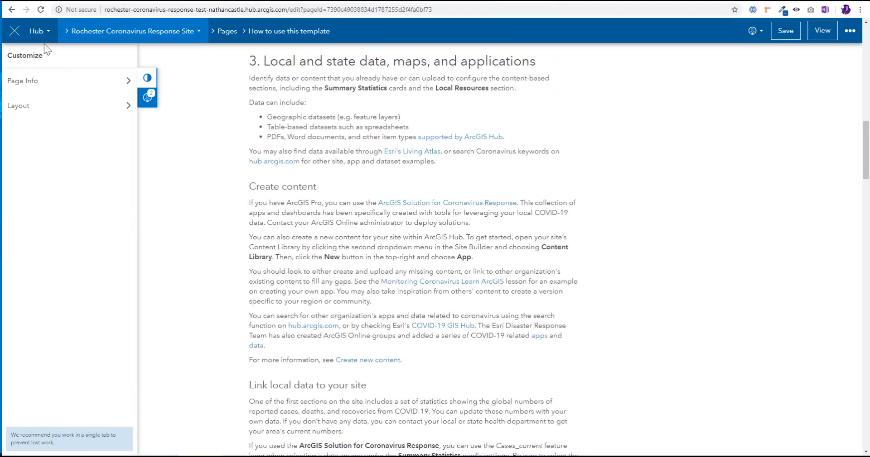
- Return to the site's page list and create a new page titled "Local Govt Resource"
{"action": "left_click", "coordinate": [17, 13]}
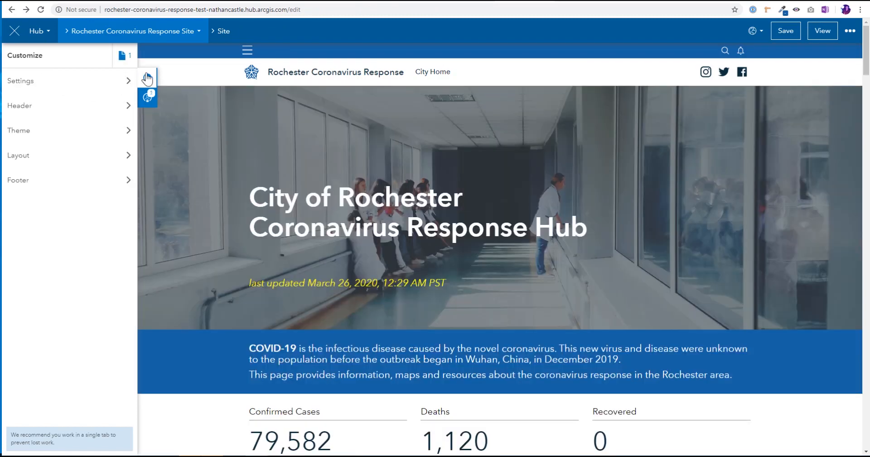
{"action": "left_click", "coordinate": [121, 56]}
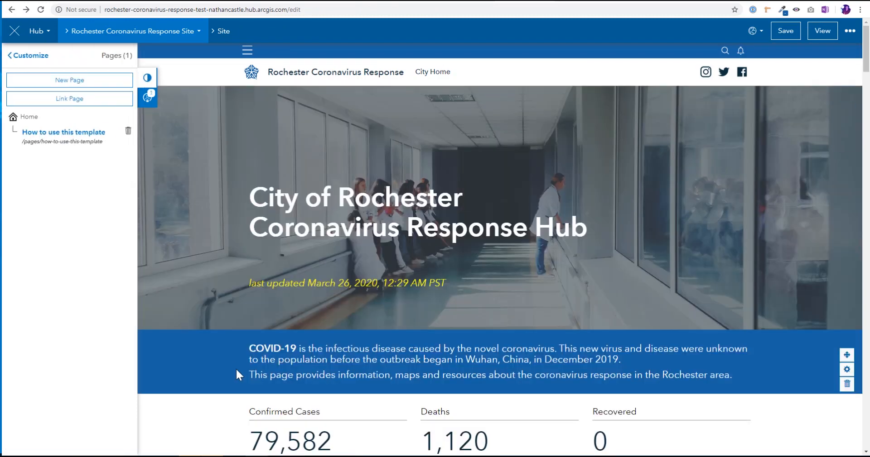
{"action": "scroll", "coordinate": [235, 368], "scroll_direction": "down", "scroll_amount": 3}
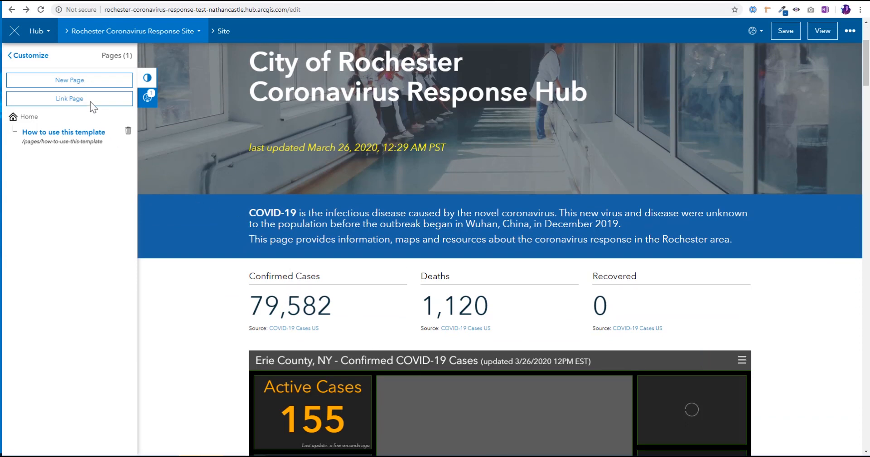
{"action": "left_click", "coordinate": [86, 85]}
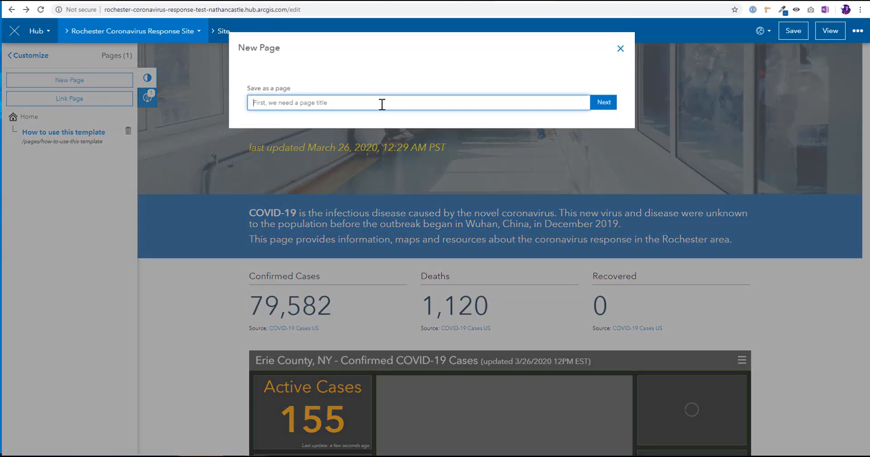
{"action": "type", "text": "Local Govt Resource"}
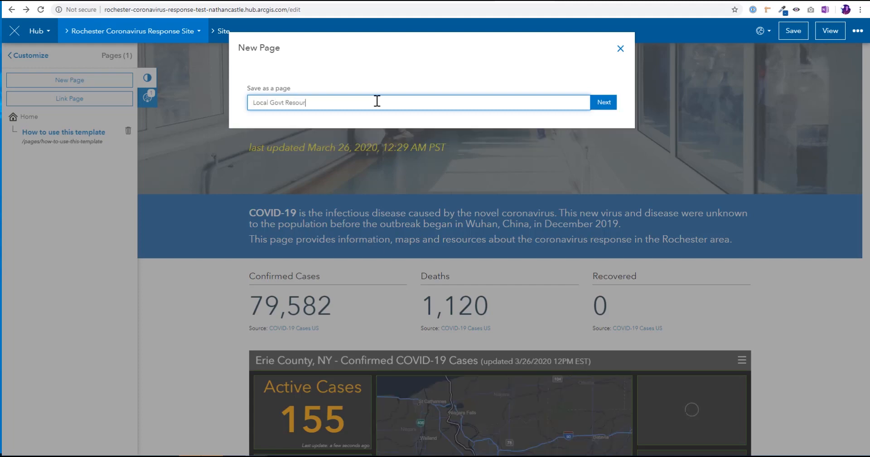
{"action": "left_click", "coordinate": [603, 108]}
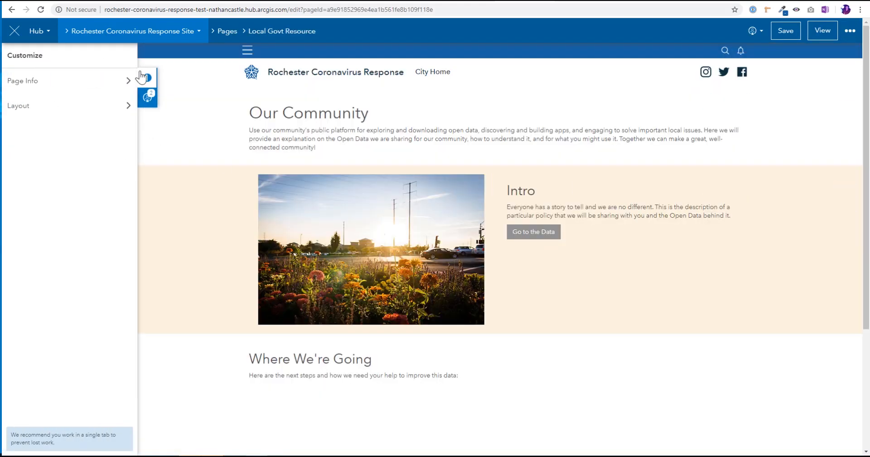
- Remove the Our Community text card, the Intro text card and the image card from the new page
{"action": "left_click", "coordinate": [142, 78]}
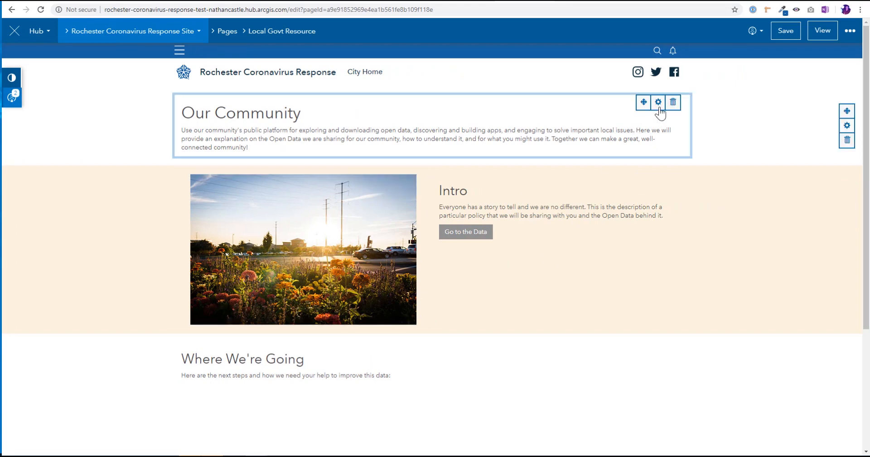
{"action": "left_click", "coordinate": [673, 103]}
{"action": "left_click", "coordinate": [614, 96]}
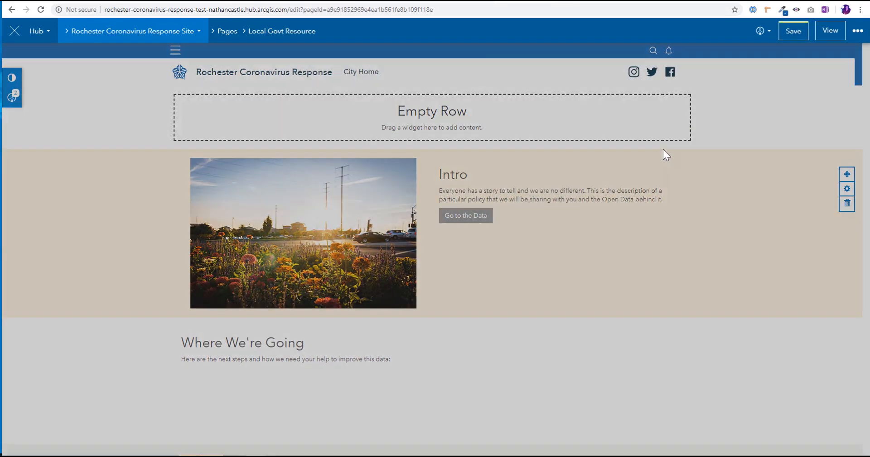
{"action": "left_click", "coordinate": [673, 164]}
{"action": "left_click", "coordinate": [613, 113]}
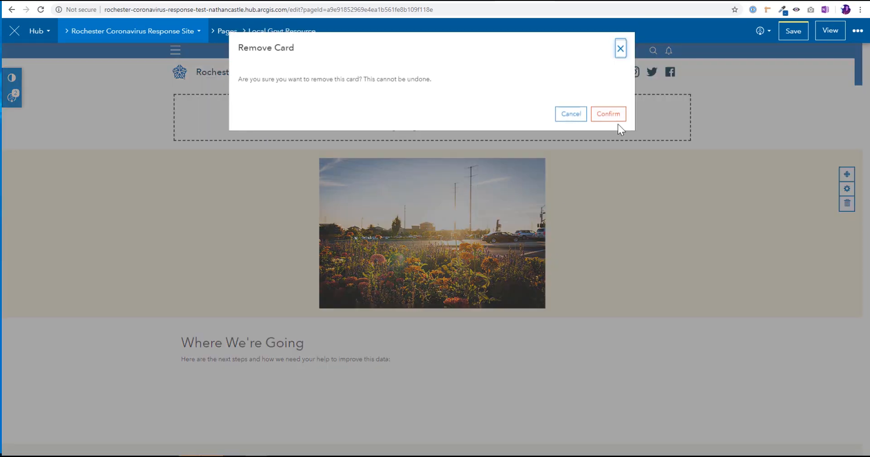
{"action": "left_click", "coordinate": [612, 114]}
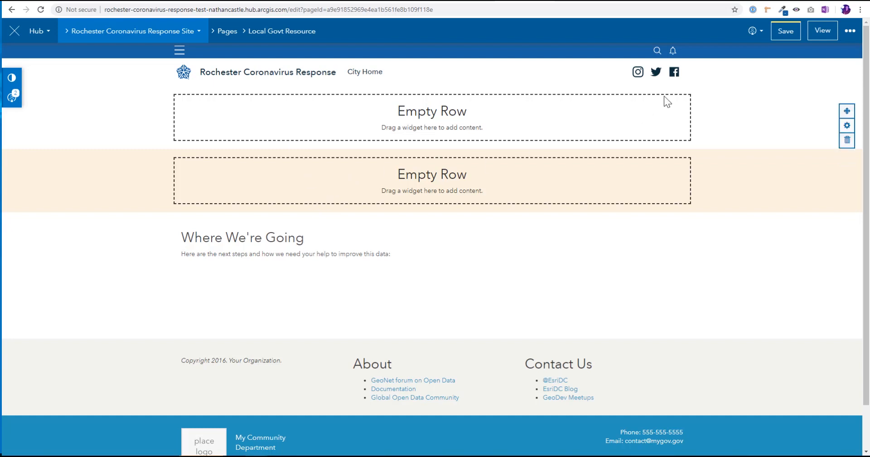
- Check the new page's visibility options and the settings of its first empty row
{"action": "left_click", "coordinate": [752, 31]}
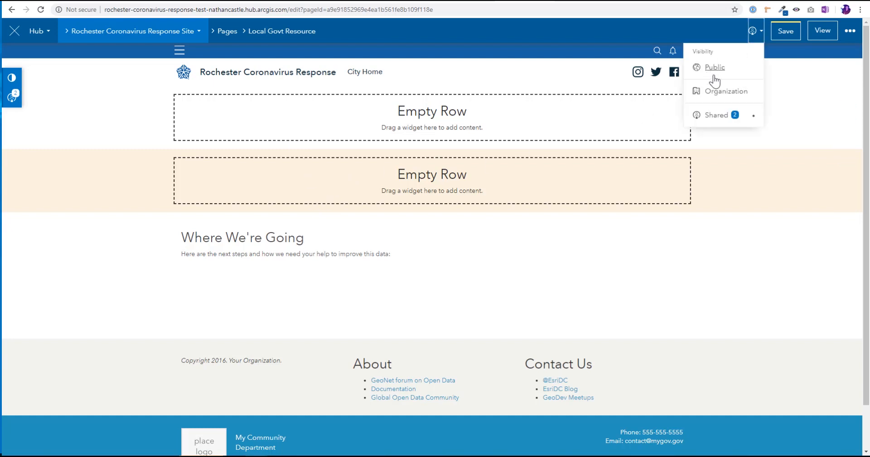
{"action": "left_click", "coordinate": [845, 127]}
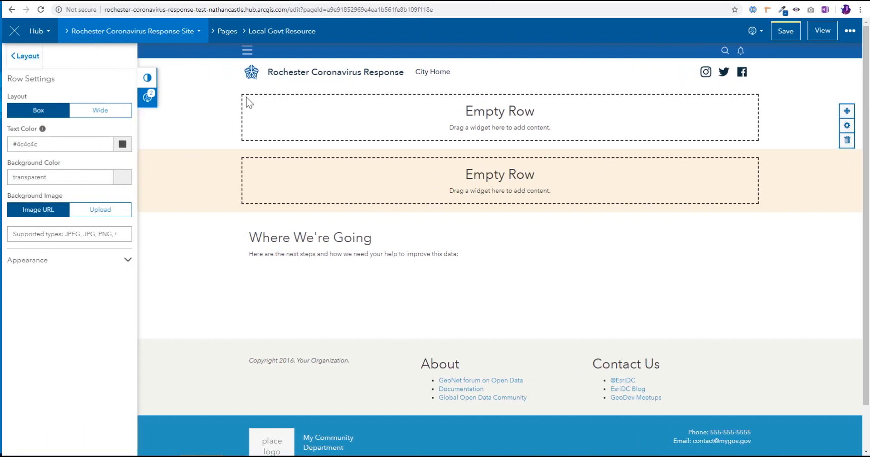
{"action": "left_click", "coordinate": [147, 79]}
{"action": "left_click", "coordinate": [149, 78]}
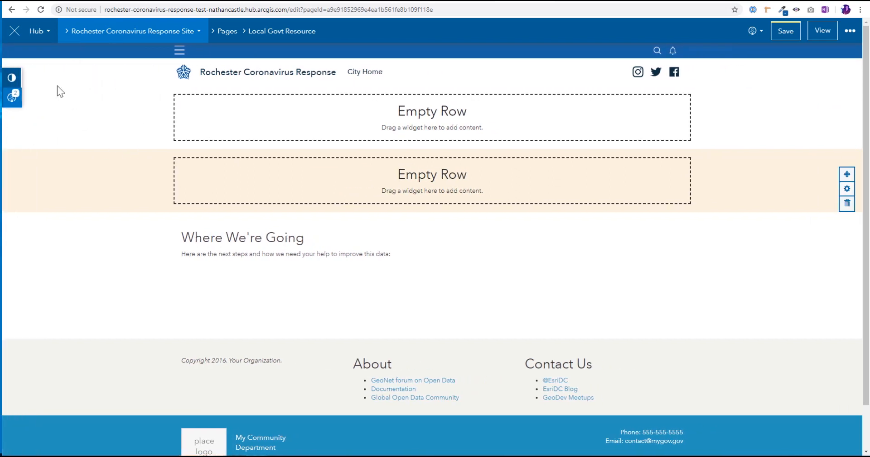
{"action": "left_click", "coordinate": [18, 78]}
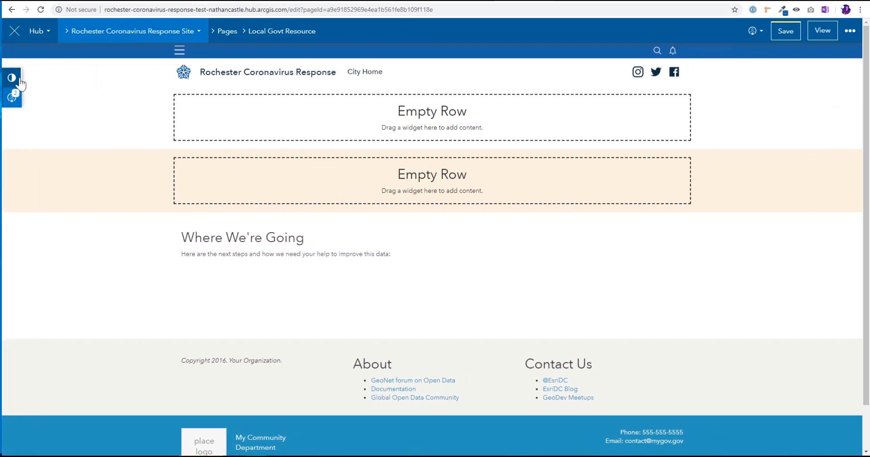
- Open the Groups Manager for the Rochester Coronavirus Response Site
{"action": "left_click", "coordinate": [110, 41]}
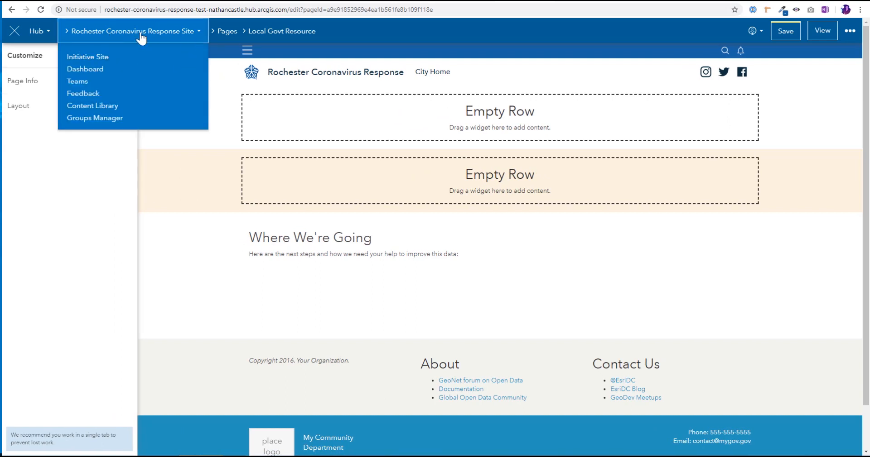
{"action": "left_click", "coordinate": [193, 38]}
{"action": "left_click", "coordinate": [194, 33]}
{"action": "left_click", "coordinate": [101, 119]}
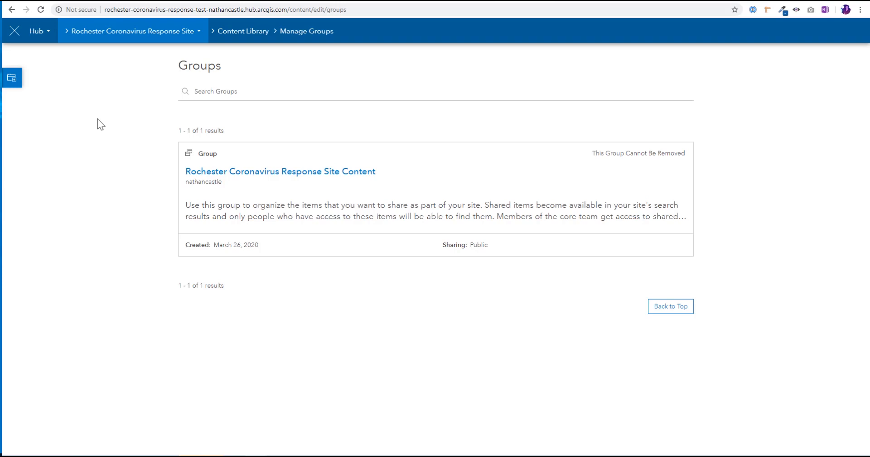
- Search for groups to add with "Coivd Apps", filtering to Open Data groups and including those outside the organization
{"action": "left_click", "coordinate": [20, 81]}
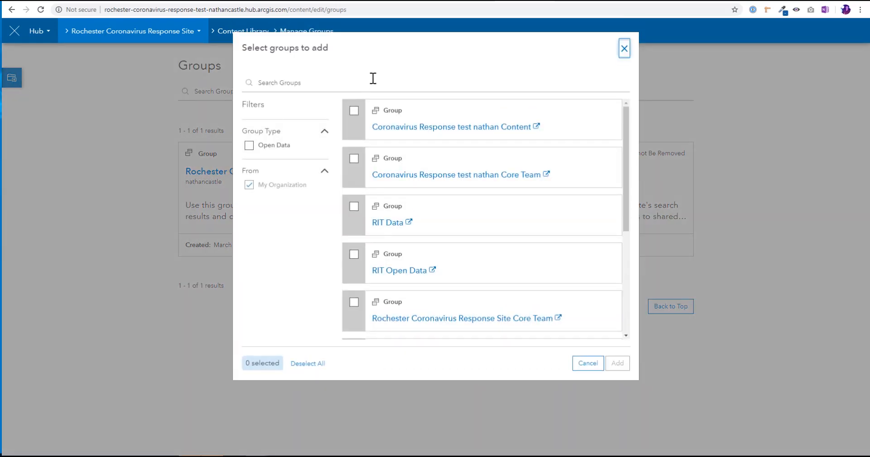
{"action": "left_click", "coordinate": [370, 83]}
{"action": "type", "text": "Coivd Apps"}
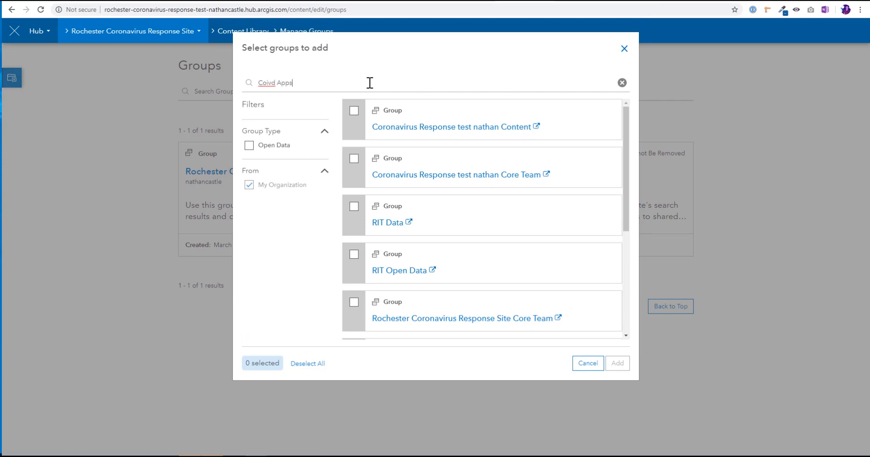
{"action": "left_click", "coordinate": [279, 146]}
{"action": "left_click", "coordinate": [276, 188]}
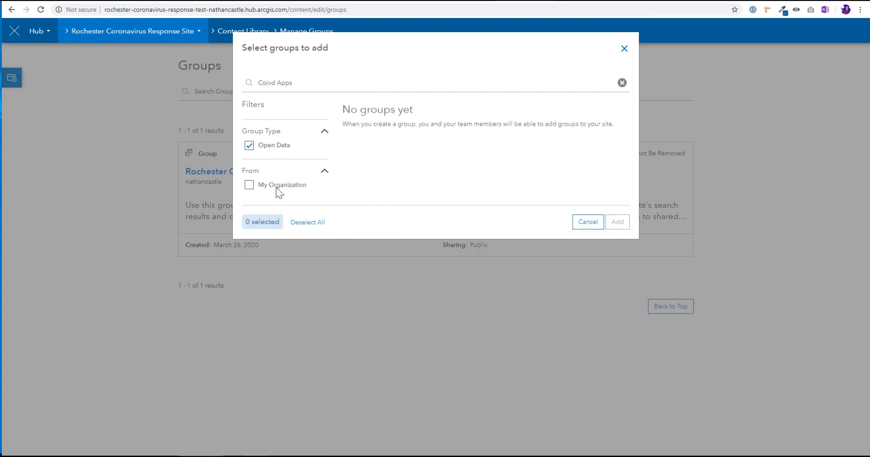
- Correct the group search text to "Covid apps"
{"action": "double_click", "coordinate": [282, 83]}
{"action": "key", "text": "BackSpace"}
{"action": "key", "text": "BackSpace"}
{"action": "key", "text": "BackSpace"}
{"action": "key", "text": "BackSpace"}
{"action": "key", "text": "BackSpace"}
{"action": "type", "text": "vui"}
{"action": "key", "text": "BackSpace"}
{"action": "key", "text": "BackSpace"}
{"action": "type", "text": "id apps"}
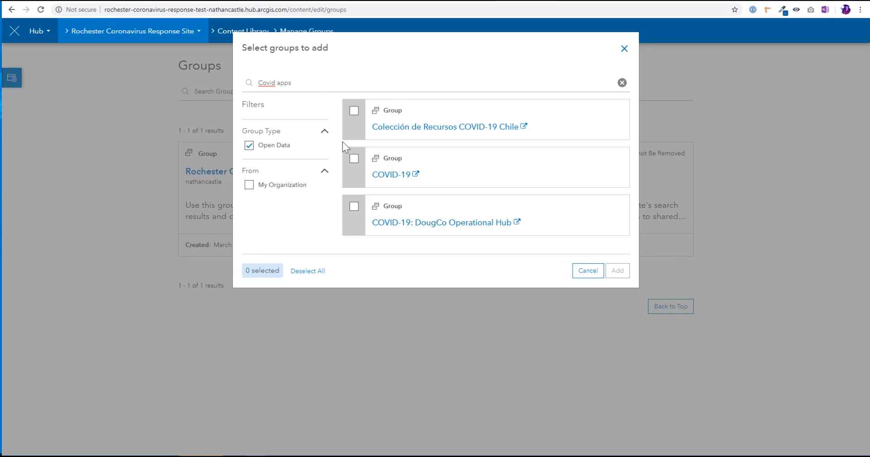
- Search the Open Data groups from all organizations for "coronavirus" and look through the matching groups
{"action": "left_click", "coordinate": [249, 185]}
{"action": "left_click", "coordinate": [249, 185]}
{"action": "triple_click", "coordinate": [252, 86]}
{"action": "type", "text": "coronavirus"}
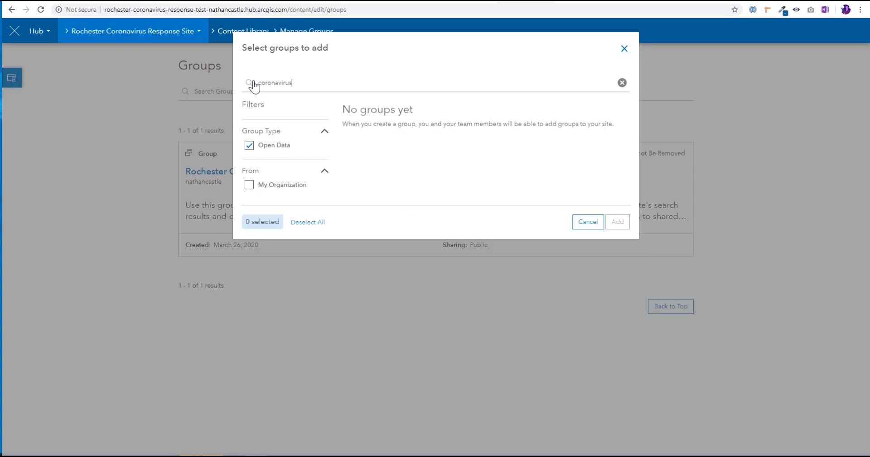
{"action": "scroll", "coordinate": [465, 277], "scroll_direction": "down", "scroll_amount": 4}
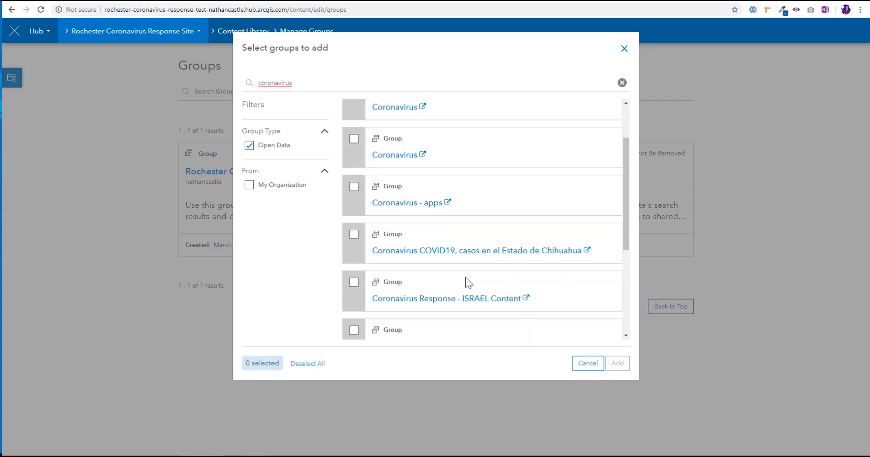
- Add the Manatee County Coronavirus group to the site's content groups
{"action": "scroll", "coordinate": [434, 217], "scroll_direction": "down", "scroll_amount": 2}
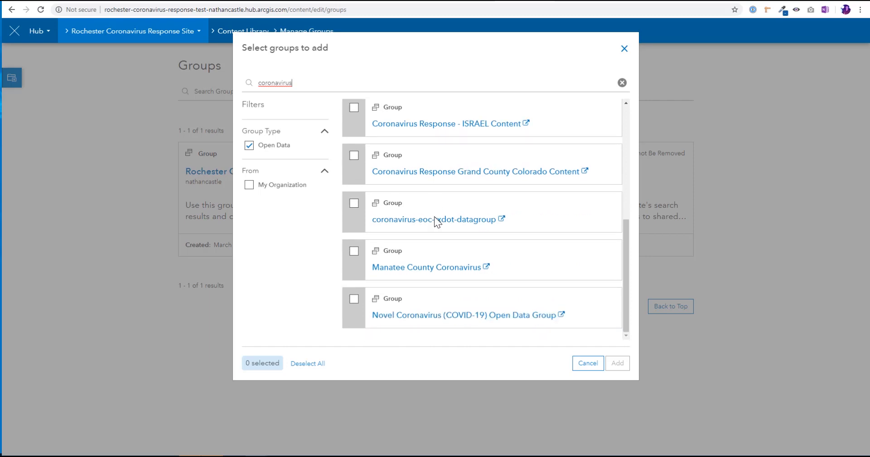
{"action": "left_click", "coordinate": [354, 252]}
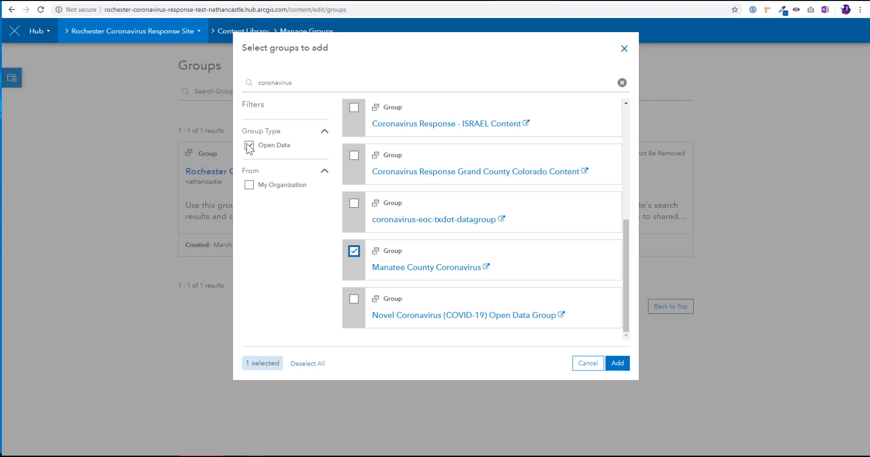
{"action": "left_click", "coordinate": [618, 367]}
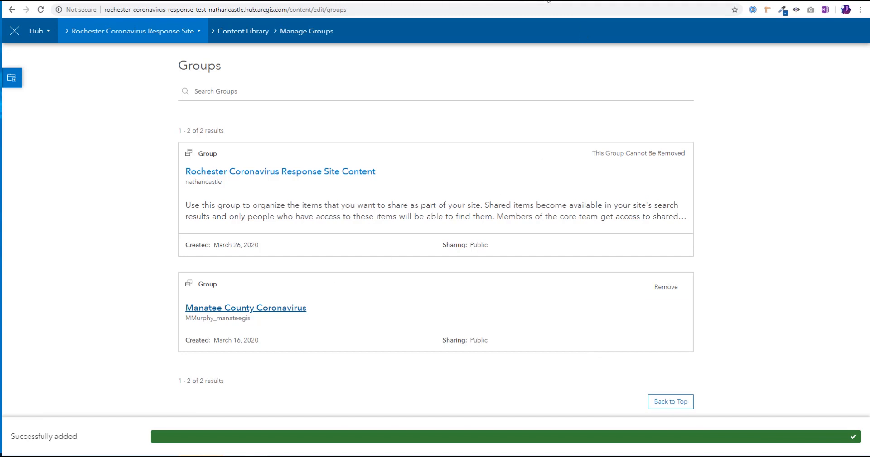
- View the items shared in the Manatee County Coronavirus group, and return to the site's groups list
{"action": "left_click", "coordinate": [539, 2]}
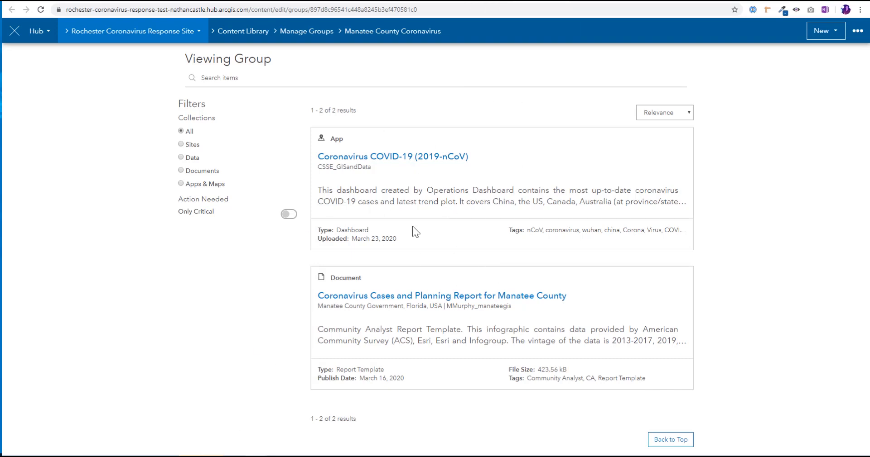
{"action": "left_click", "coordinate": [334, 171]}
{"action": "key", "text": "ctrl+w"}
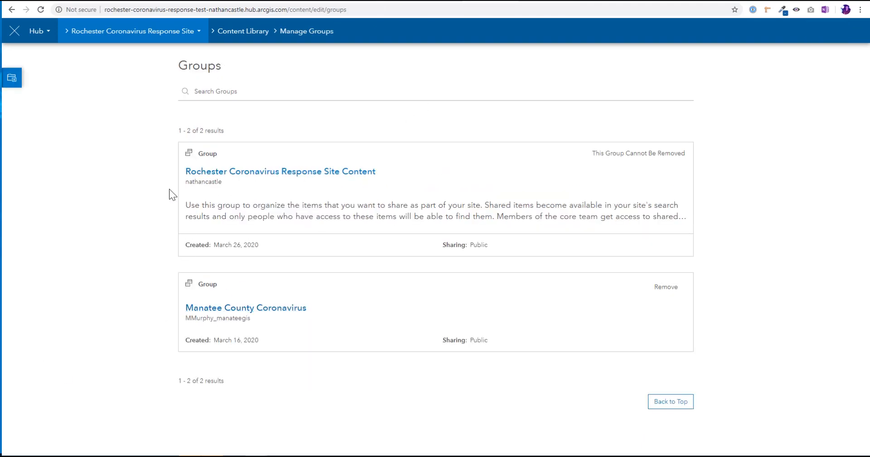
- Add the organization's Open Data group to the site and review the updated groups list
{"action": "left_click", "coordinate": [16, 86]}
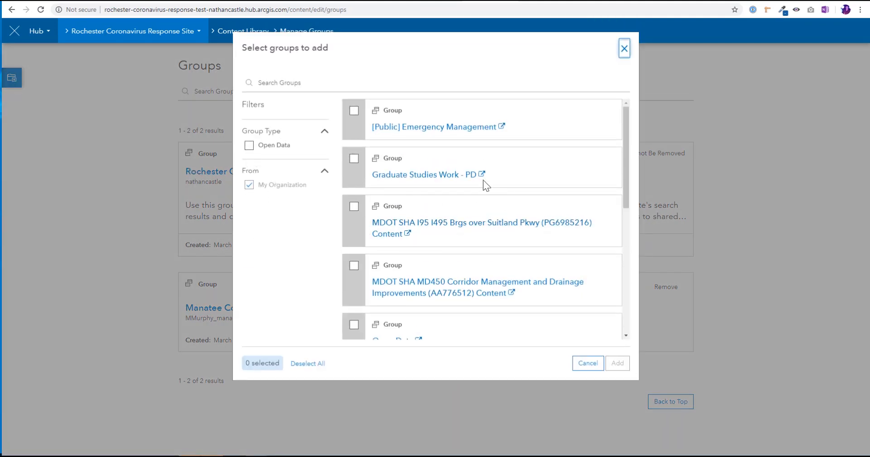
{"action": "scroll", "coordinate": [392, 149], "scroll_direction": "down", "scroll_amount": 1}
{"action": "scroll", "coordinate": [380, 196], "scroll_direction": "down", "scroll_amount": 2}
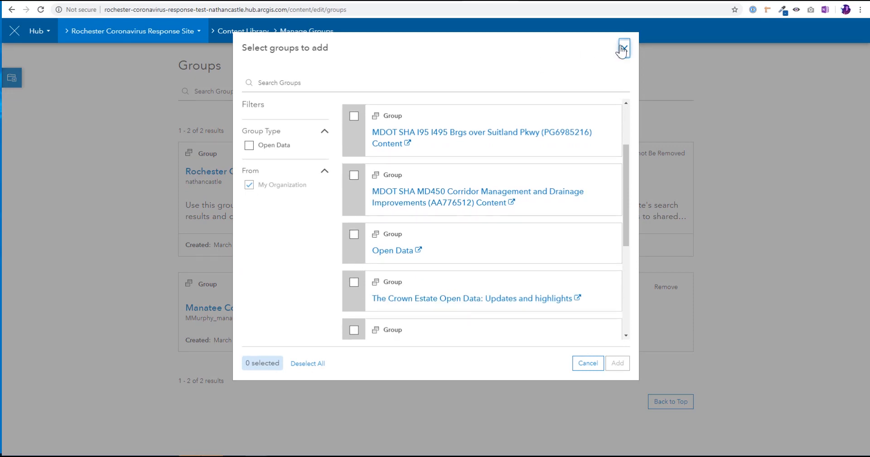
{"action": "left_click", "coordinate": [356, 236]}
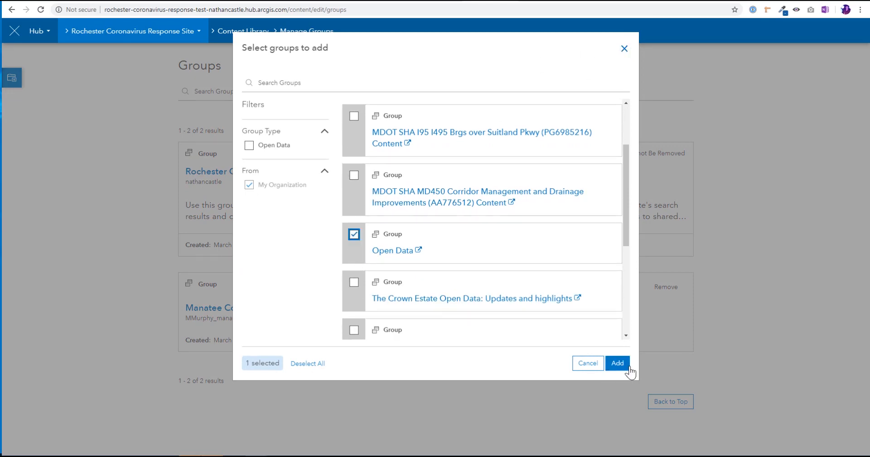
{"action": "left_click", "coordinate": [628, 369]}
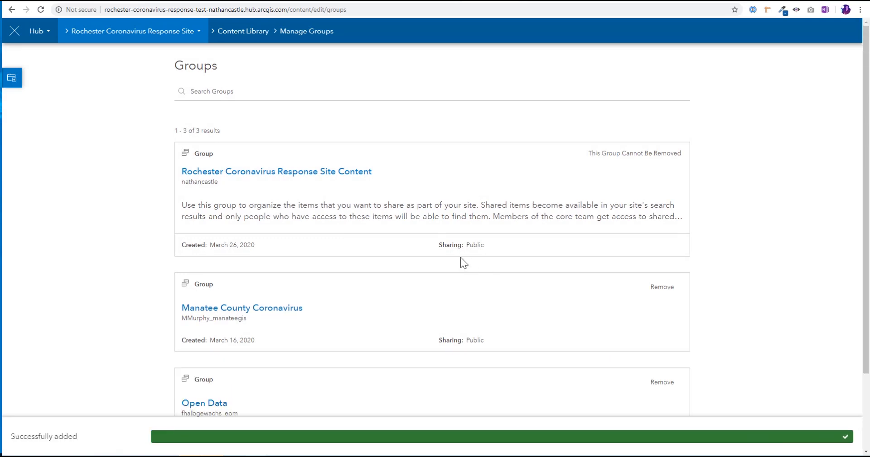
{"action": "scroll", "coordinate": [287, 374], "scroll_direction": "down", "scroll_amount": 1}
{"action": "scroll", "coordinate": [286, 373], "scroll_direction": "up", "scroll_amount": 1}
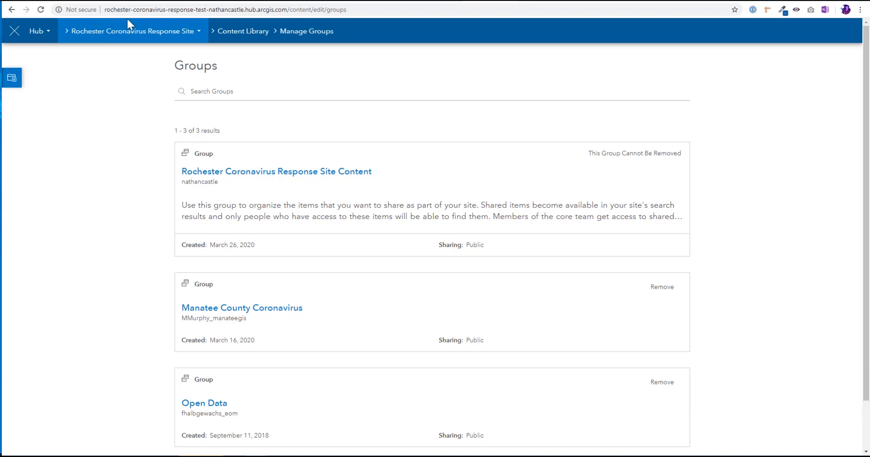
- Open the Rochester Coronavirus Response initiative site for editing and collapse its customization options
{"action": "left_click", "coordinate": [38, 39]}
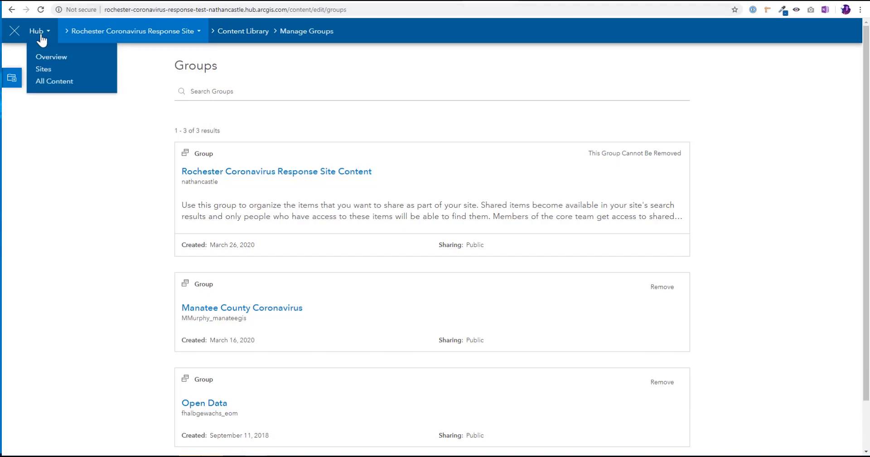
{"action": "left_click", "coordinate": [98, 36]}
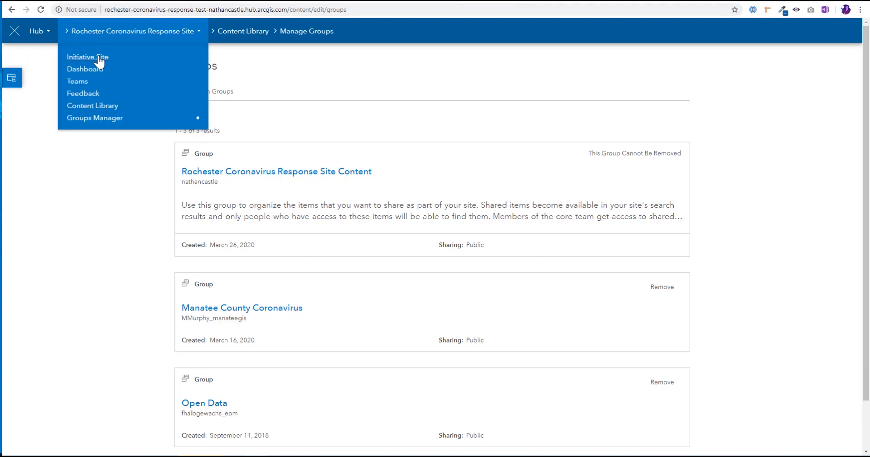
{"action": "left_click", "coordinate": [99, 57]}
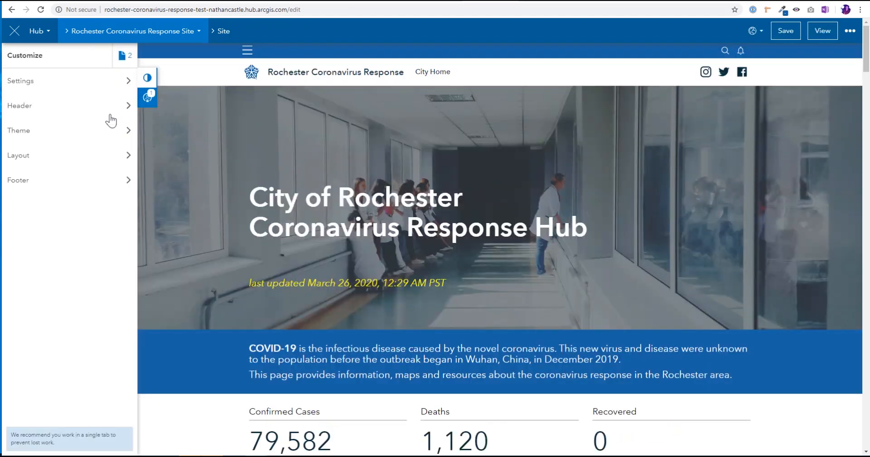
{"action": "left_click", "coordinate": [147, 78]}
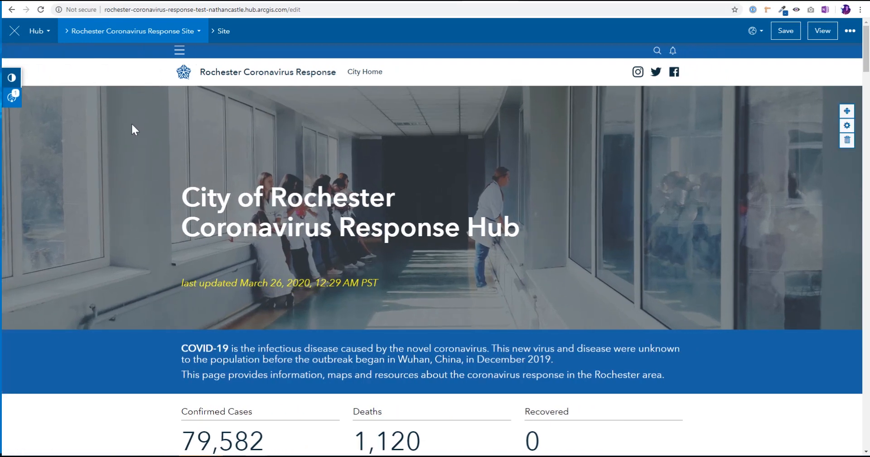